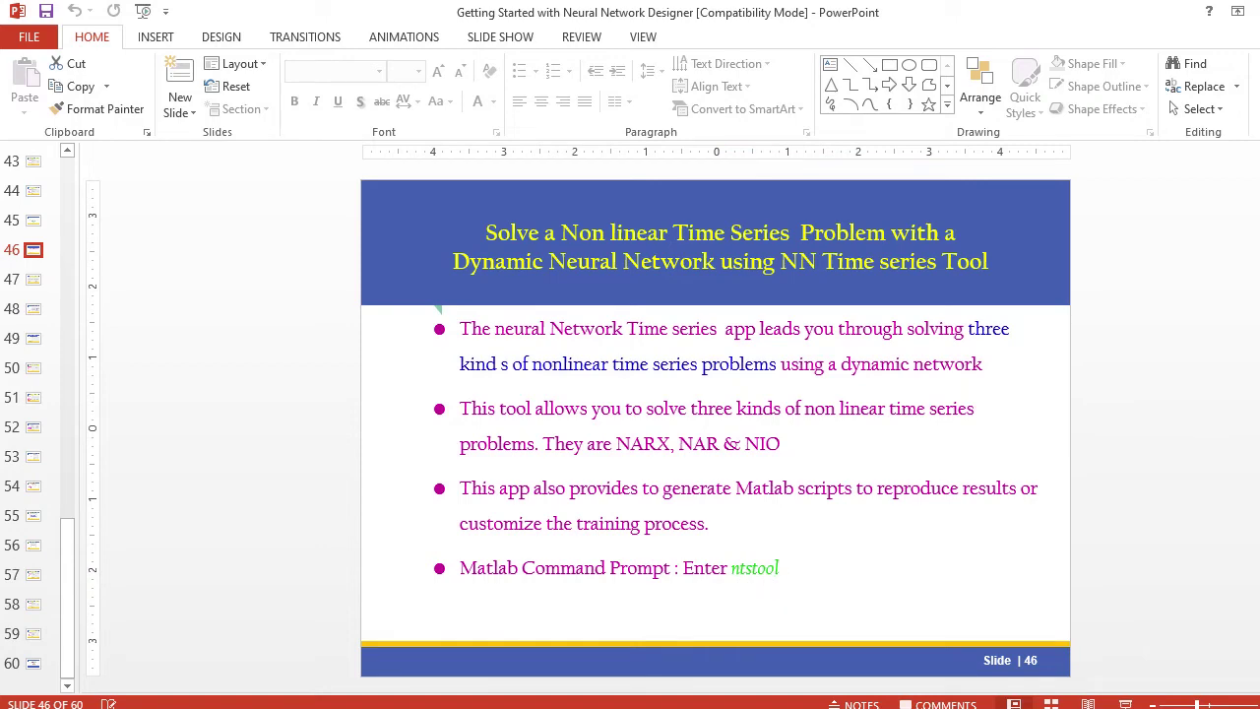
# - View the Neural Time Series welcome window and the MATLAB command window, ending back on presentation slide 46
pyautogui.click(950, 640)
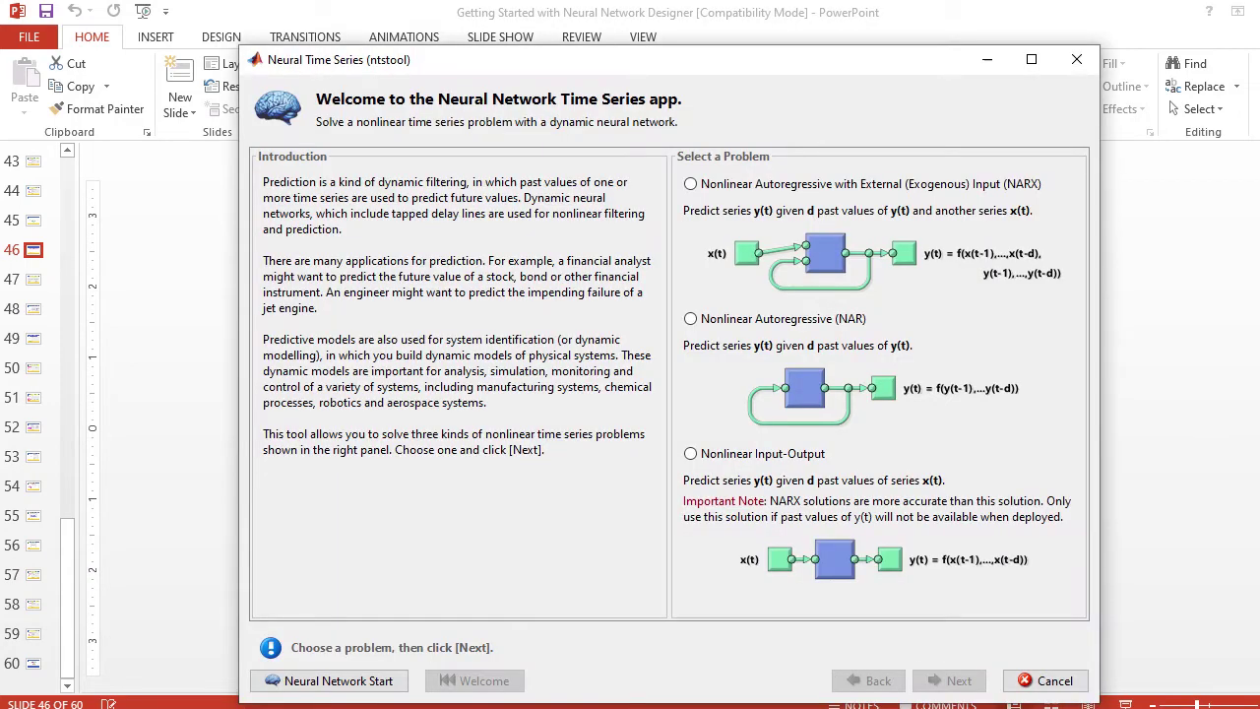
pyautogui.click(910, 610)
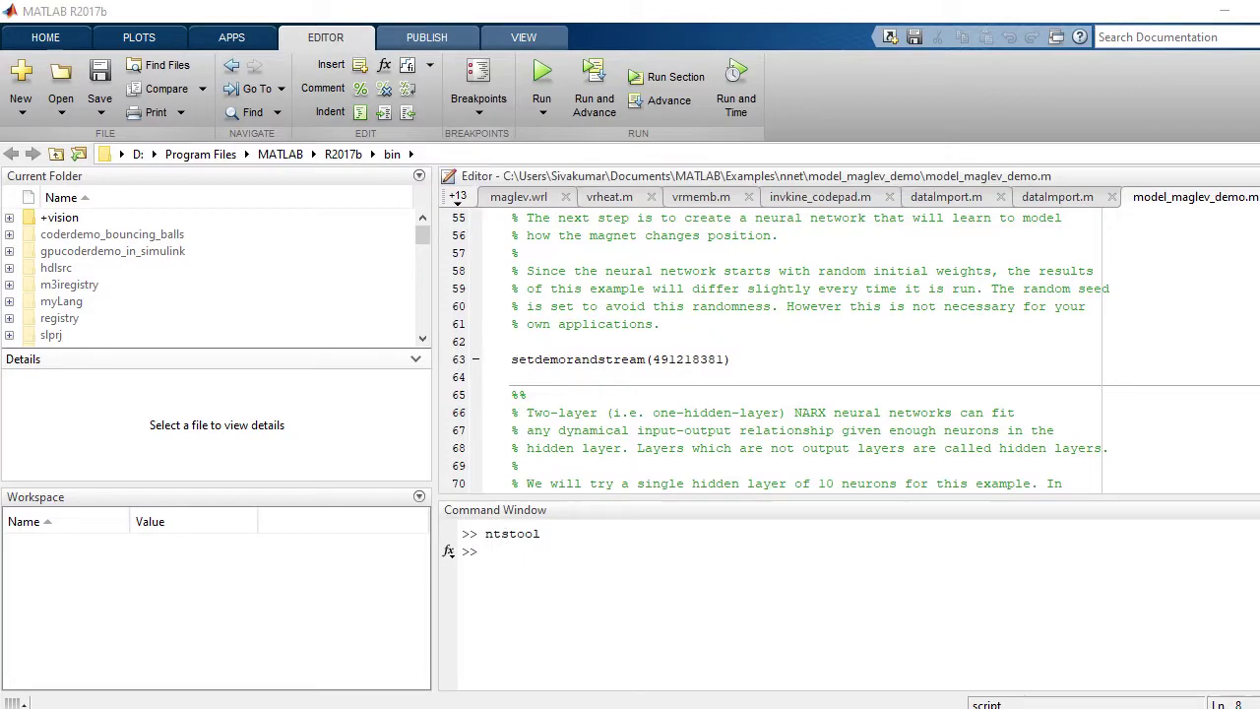
pyautogui.moveTo(805, 705)
pyautogui.click(984, 678)
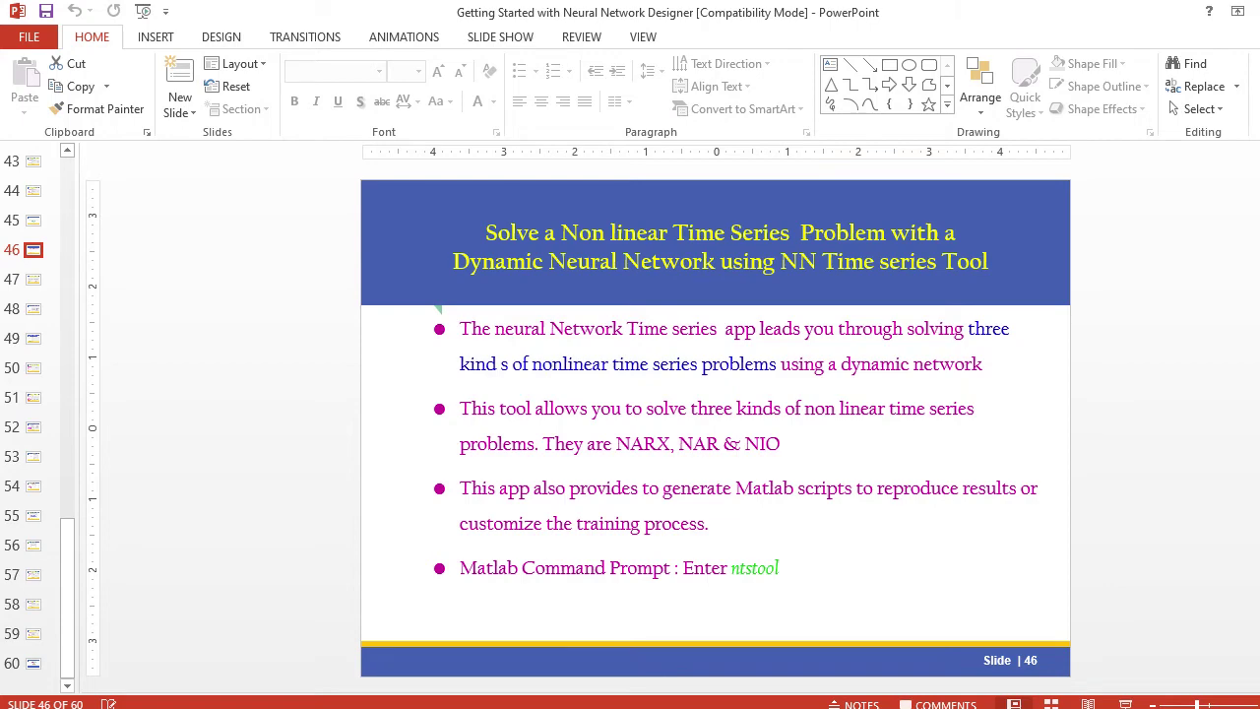
# - Switch to the Excel workbook Pollution Load 5 Years (1) and review its monthly water-quality data from TEMP to BOD
pyautogui.click(984, 704)
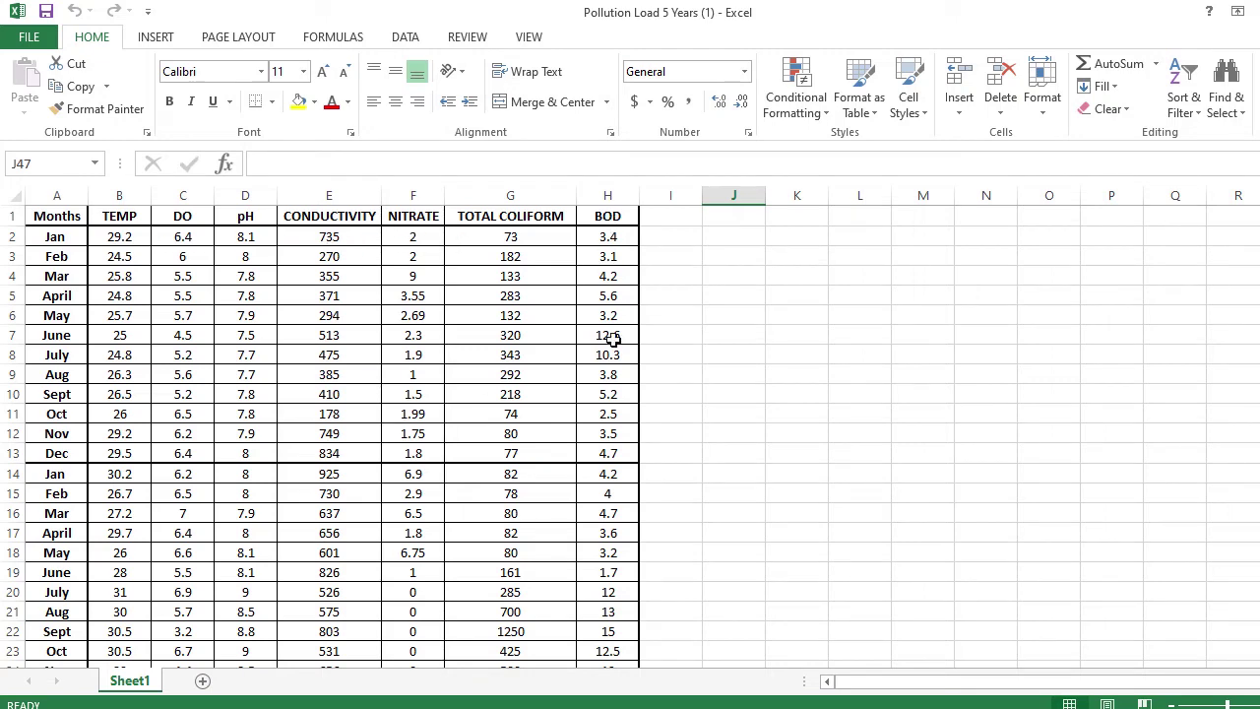
pyautogui.scroll(-5, 557, 324)
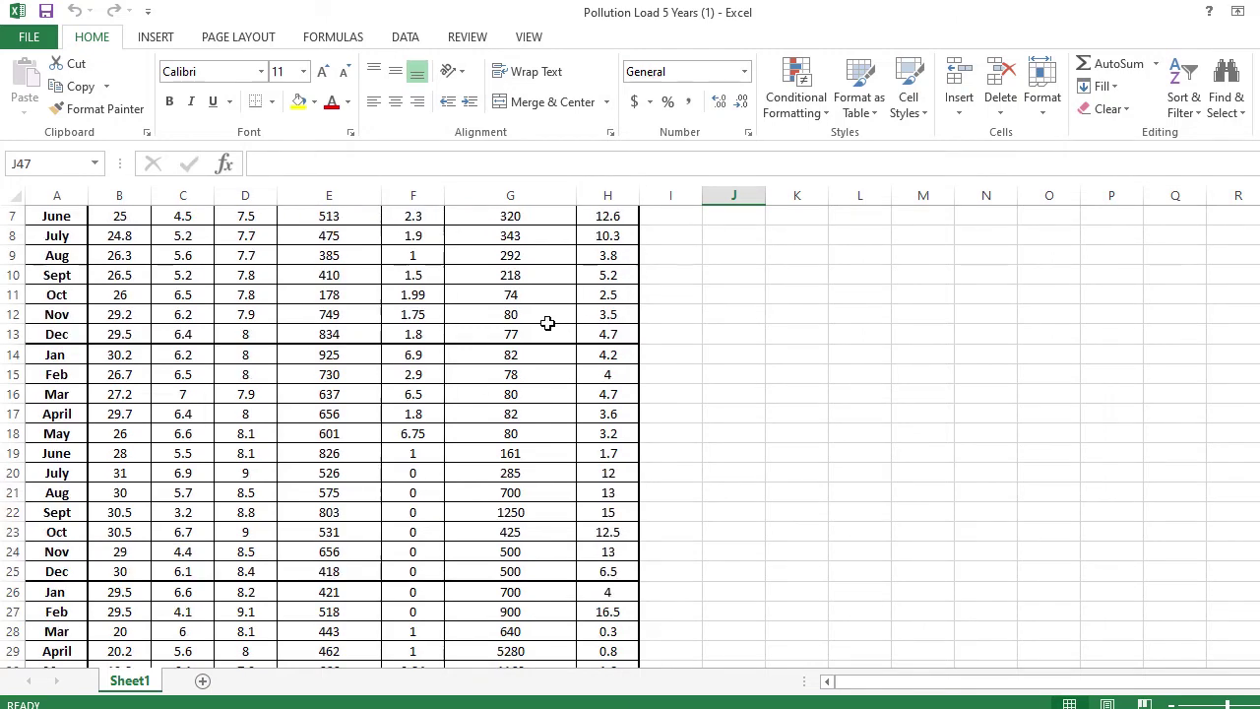
pyautogui.scroll(5, 530, 335)
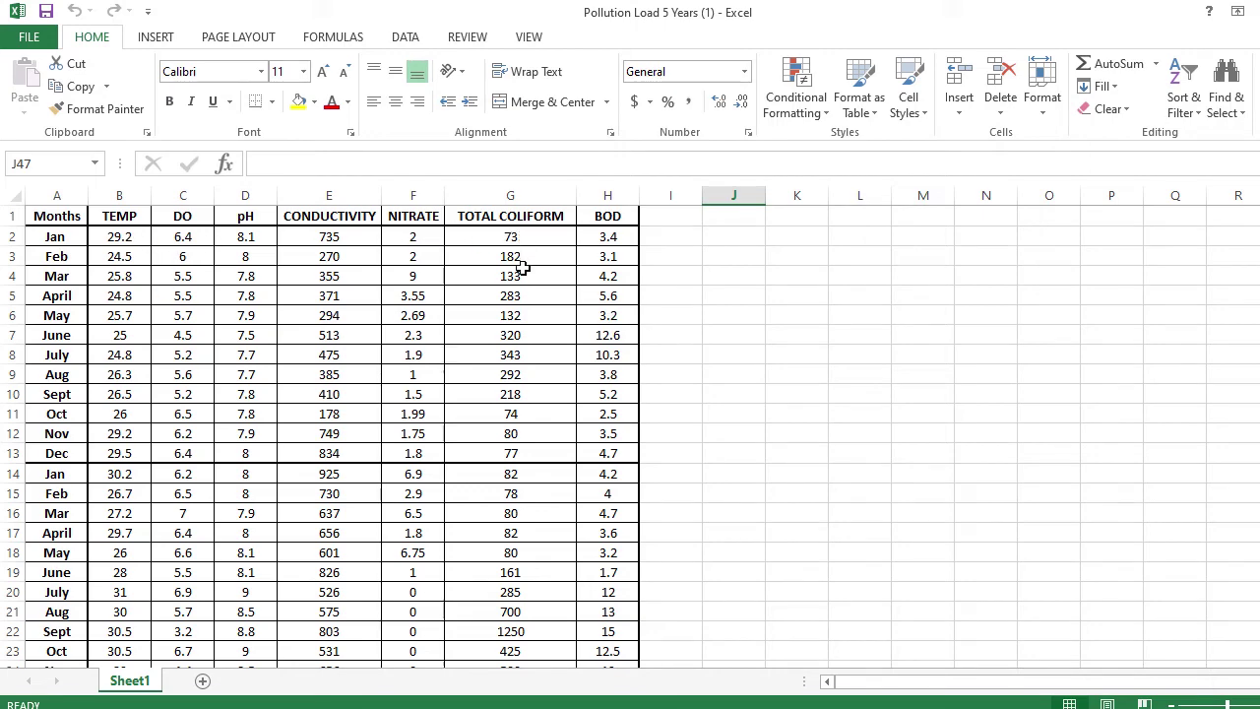
pyautogui.scroll(-5, 173, 354)
pyautogui.scroll(-11, 534, 442)
pyautogui.scroll(13, 541, 442)
pyautogui.scroll(3, 595, 296)
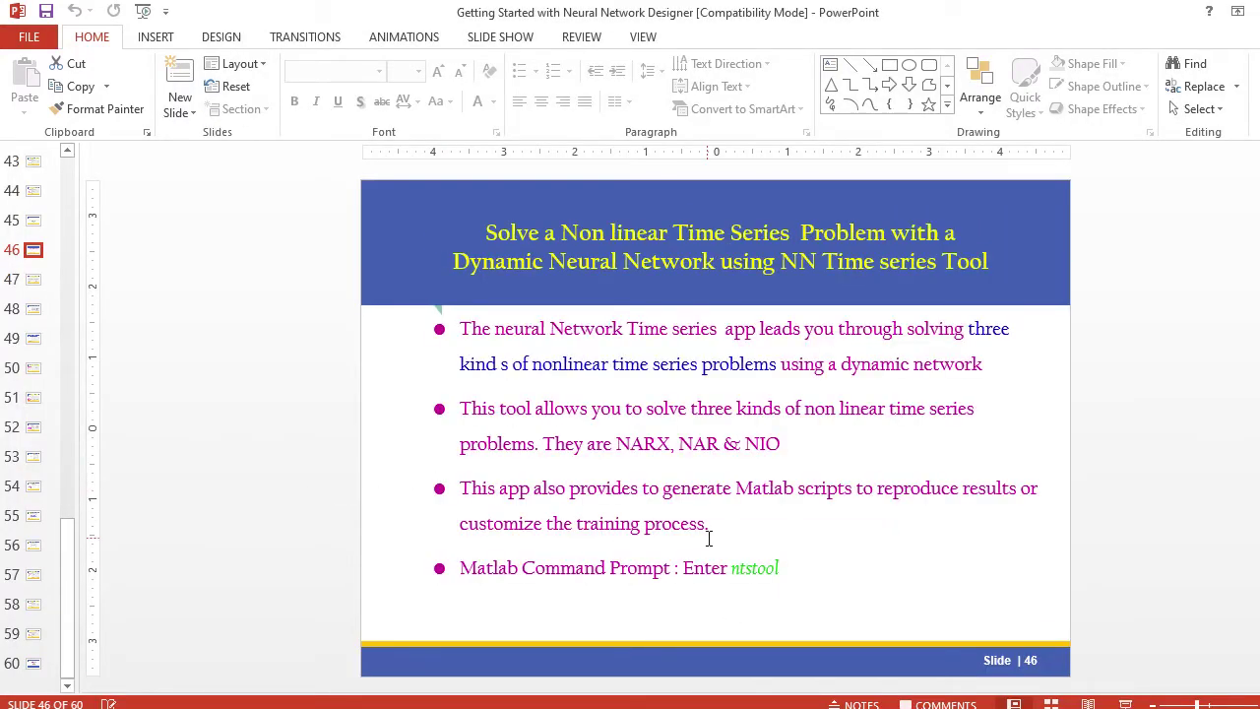
# - Review presentation slides 47 to 53 on the Time Series tool, covering data selection, validation split, network architecture and training
pyautogui.scroll(-1, 708, 539)
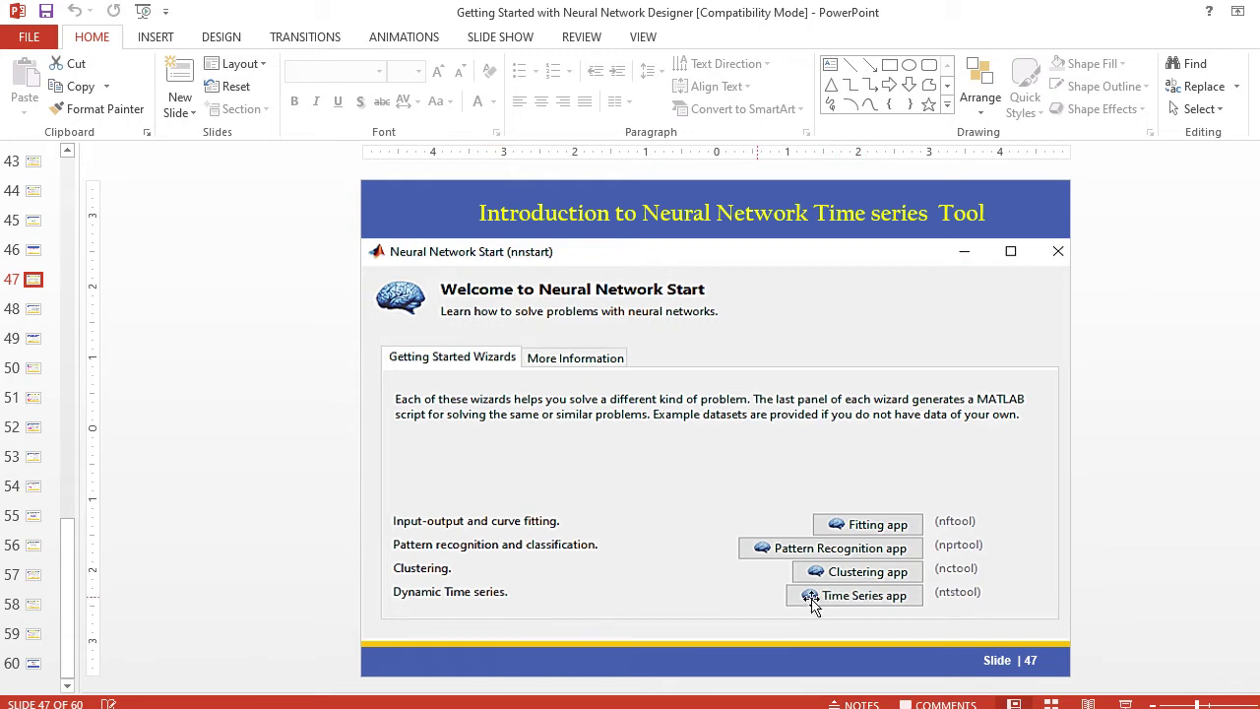
pyautogui.scroll(-1, 970, 610)
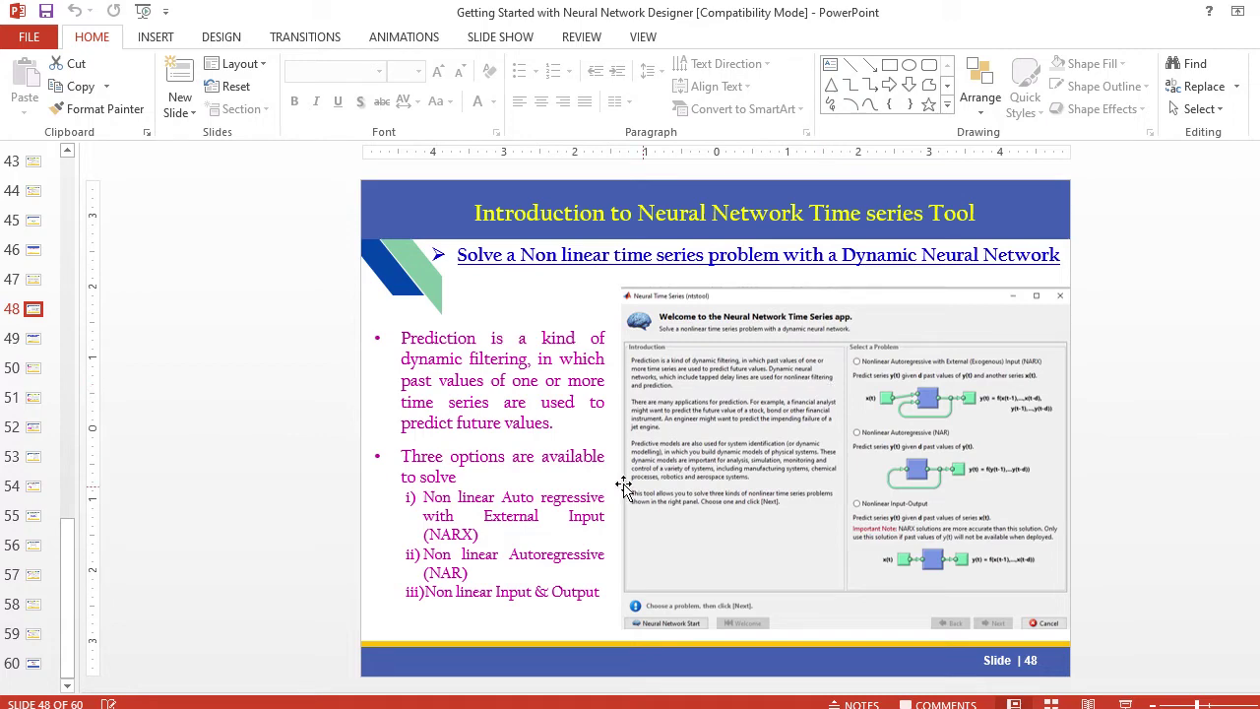
pyautogui.press('pagedown')
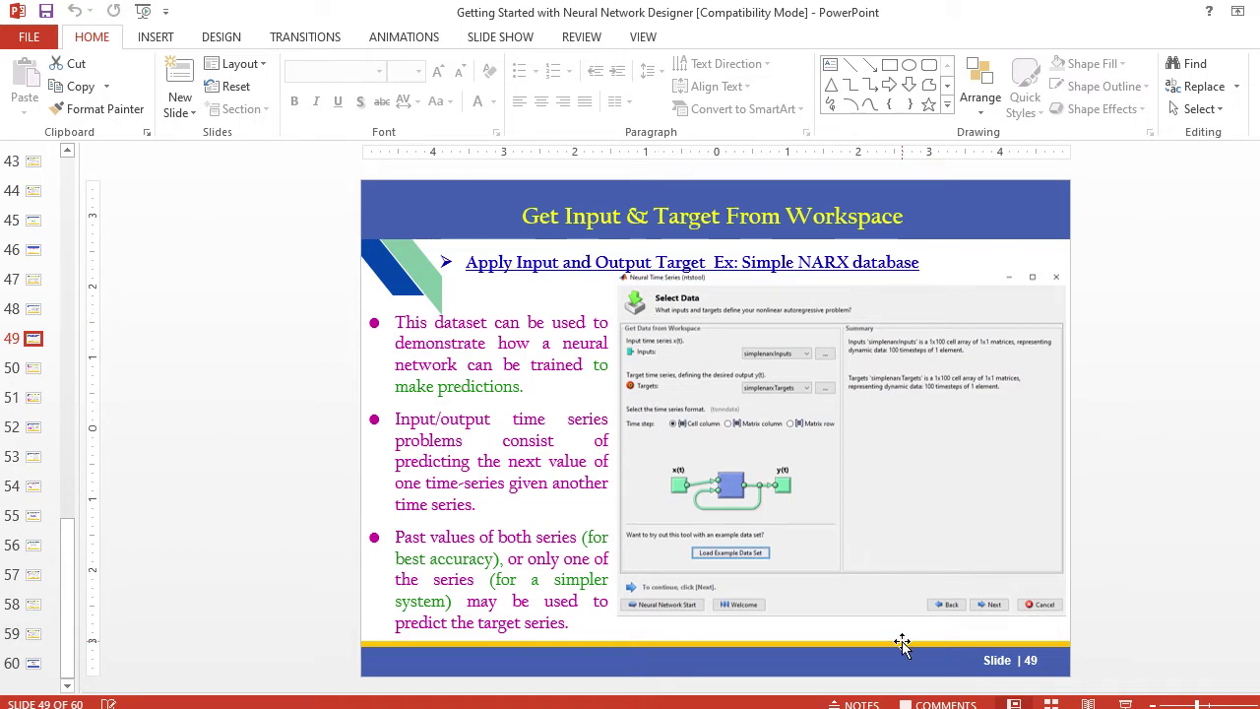
pyautogui.scroll(1, 902, 645)
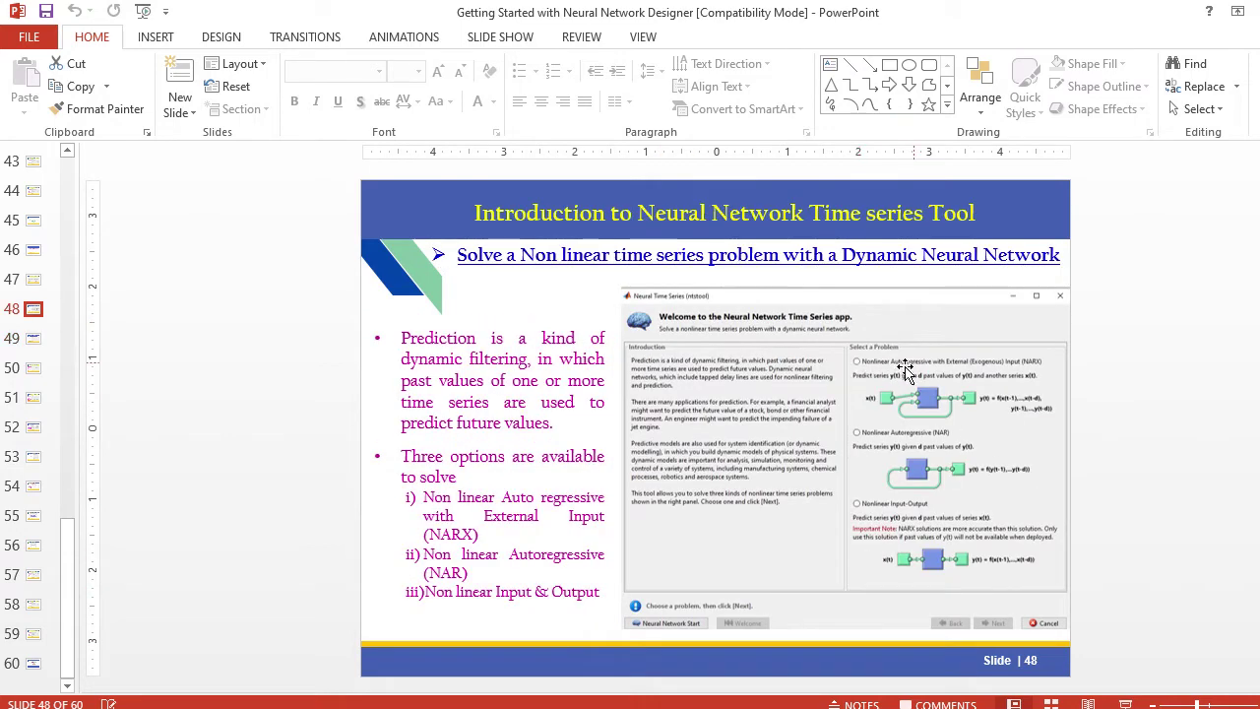
pyautogui.scroll(-1, 930, 423)
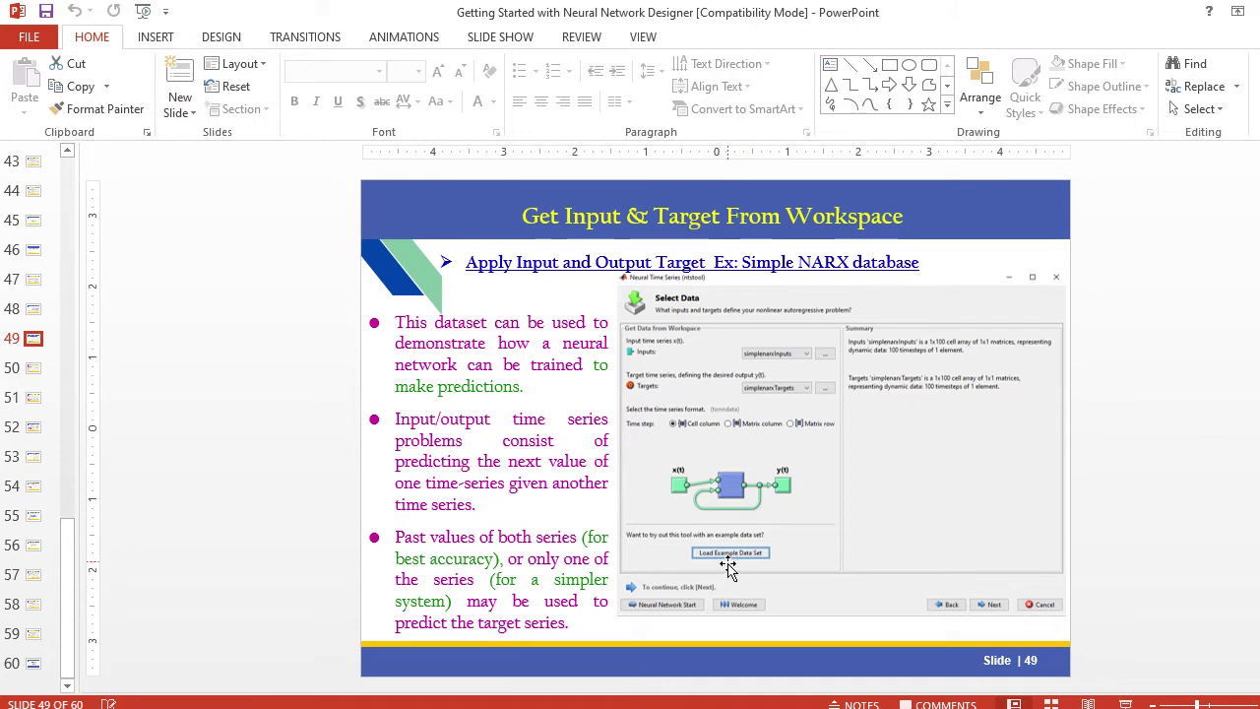
pyautogui.scroll(-1, 738, 561)
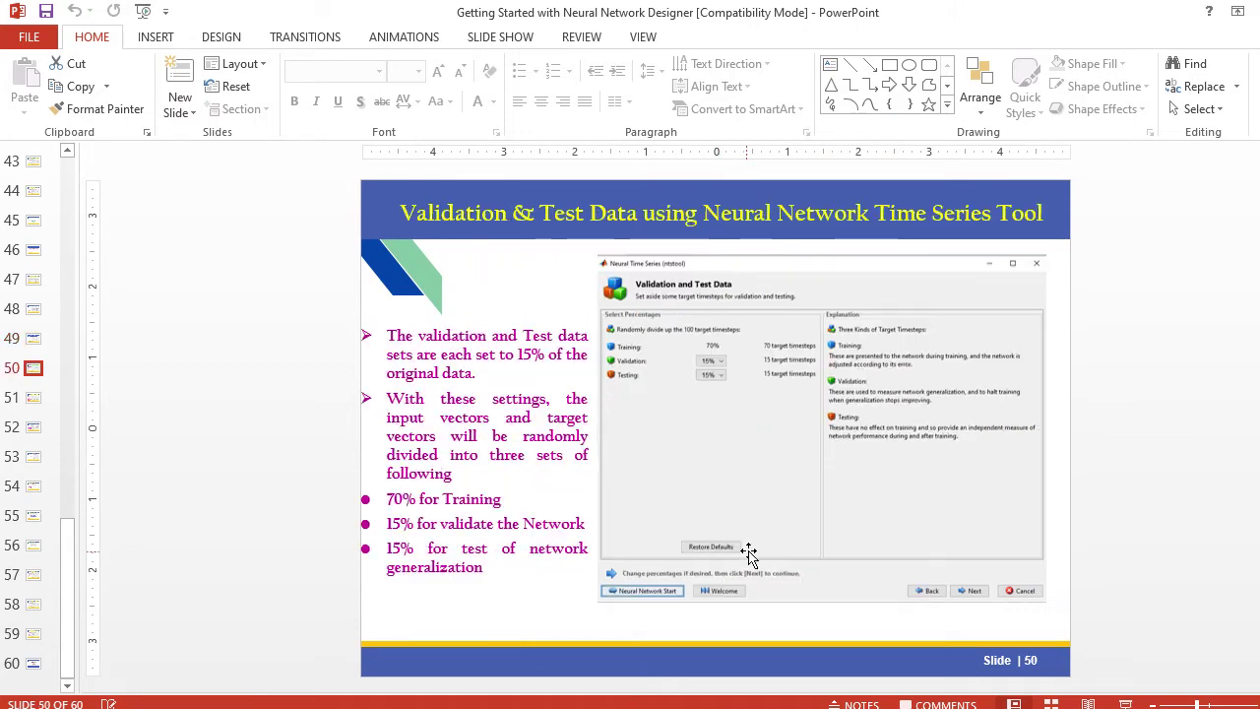
pyautogui.scroll(1, 641, 409)
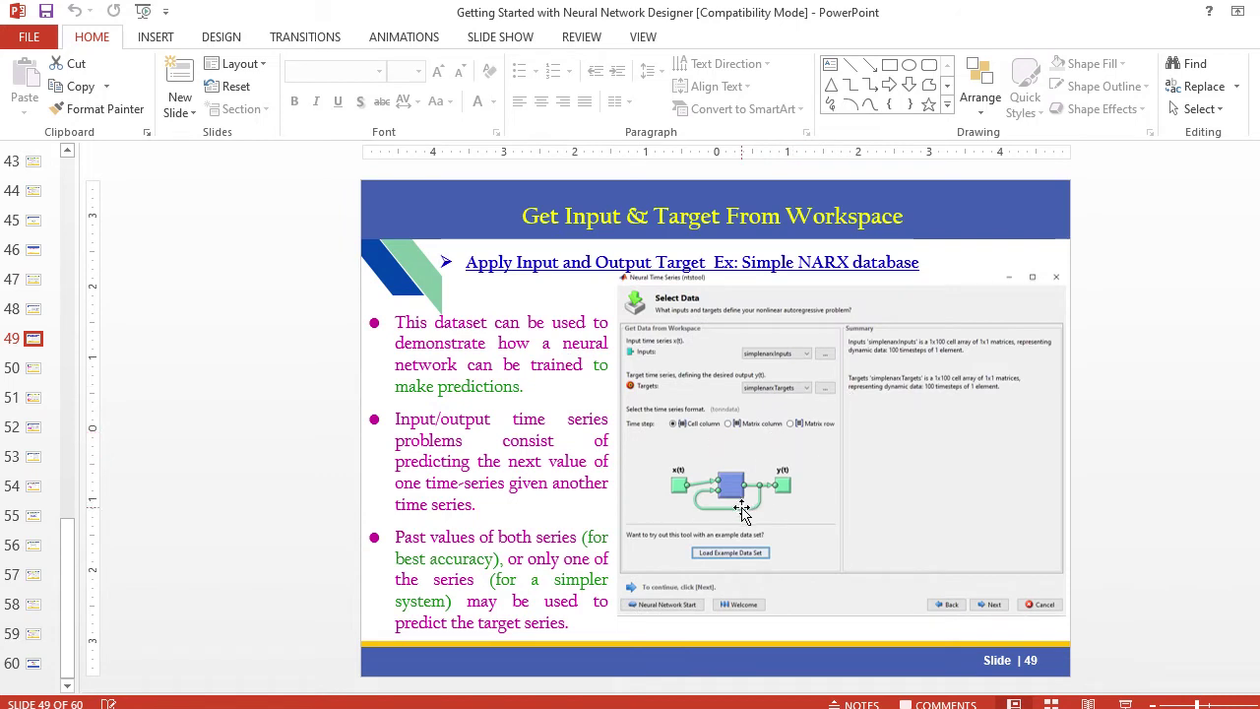
pyautogui.scroll(-1, 817, 457)
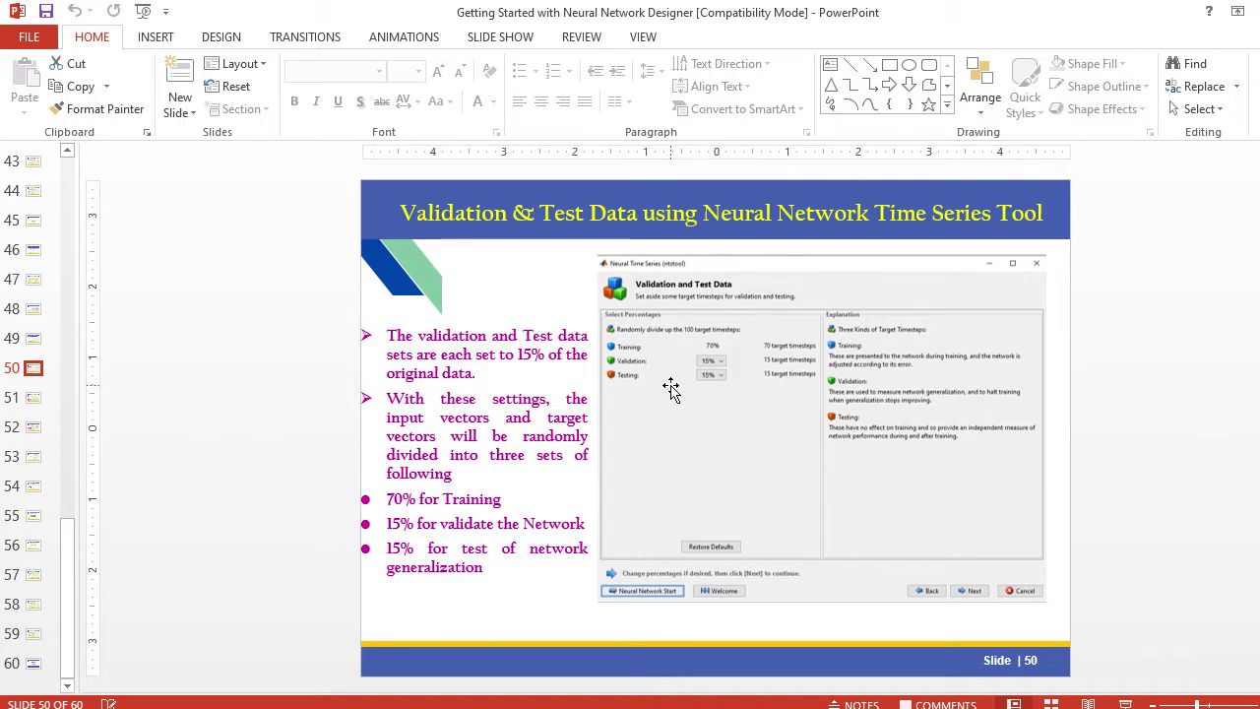
pyautogui.press('pagedown')
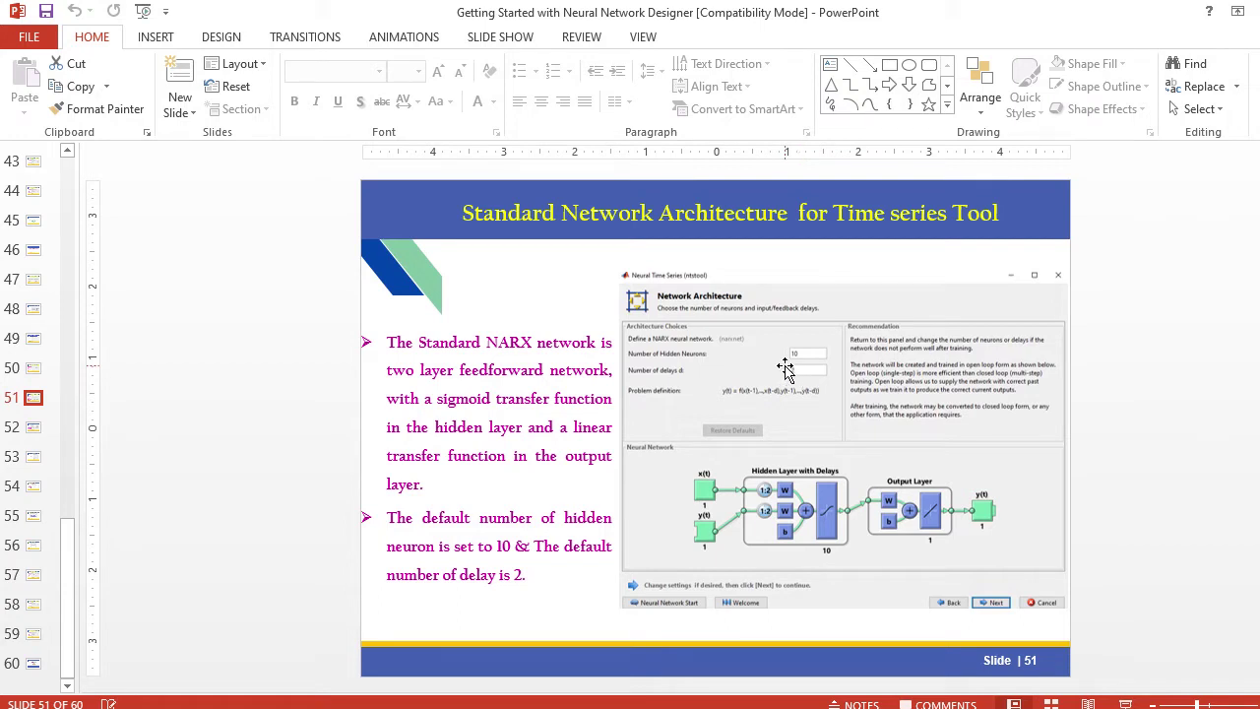
pyautogui.press('pagedown')
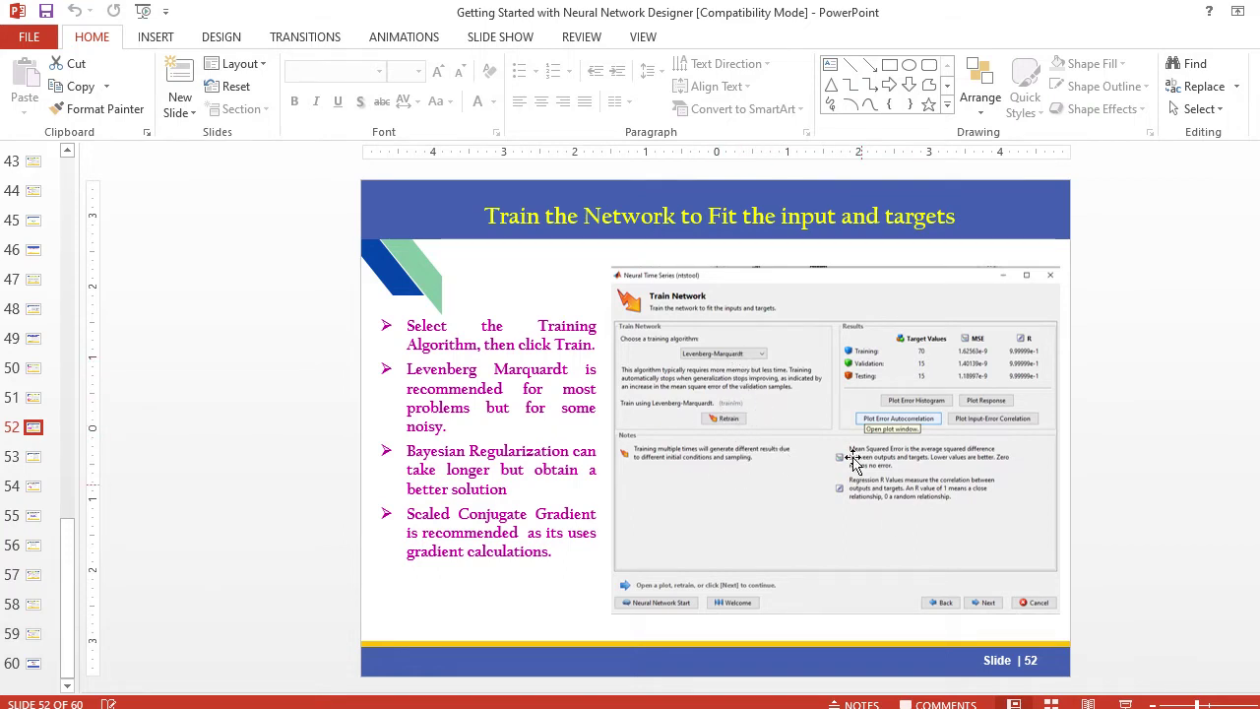
pyautogui.scroll(-1, 829, 418)
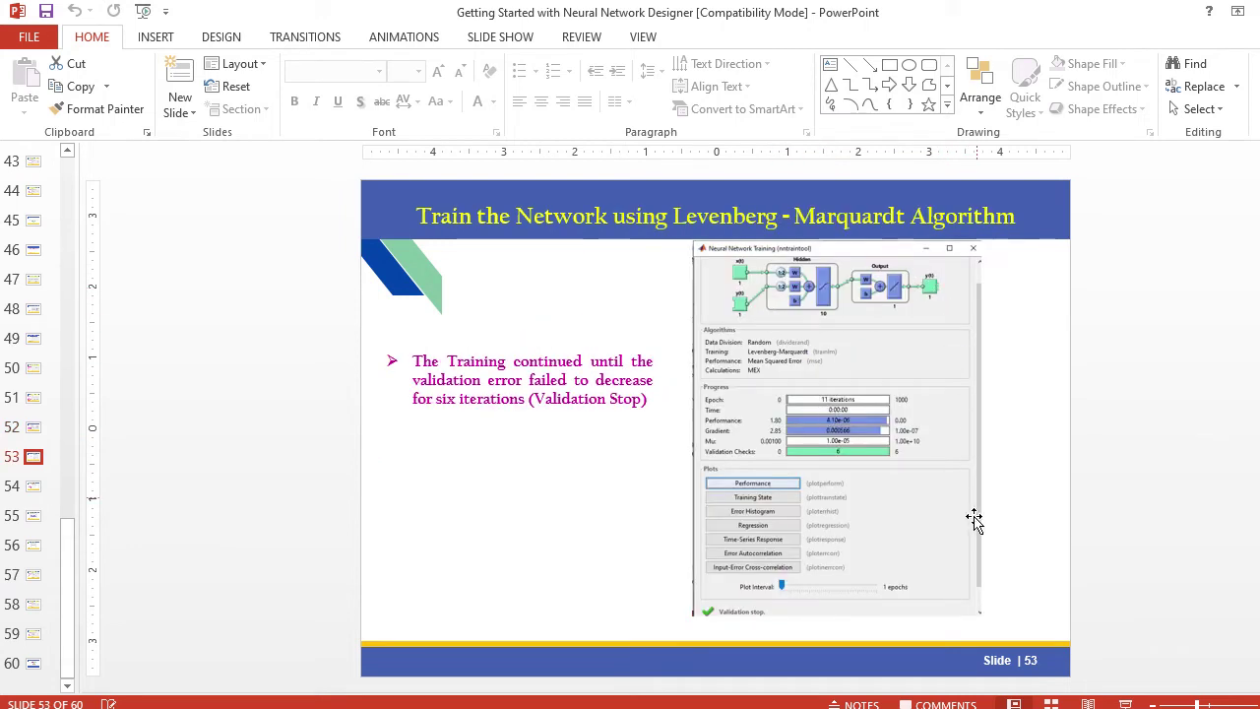
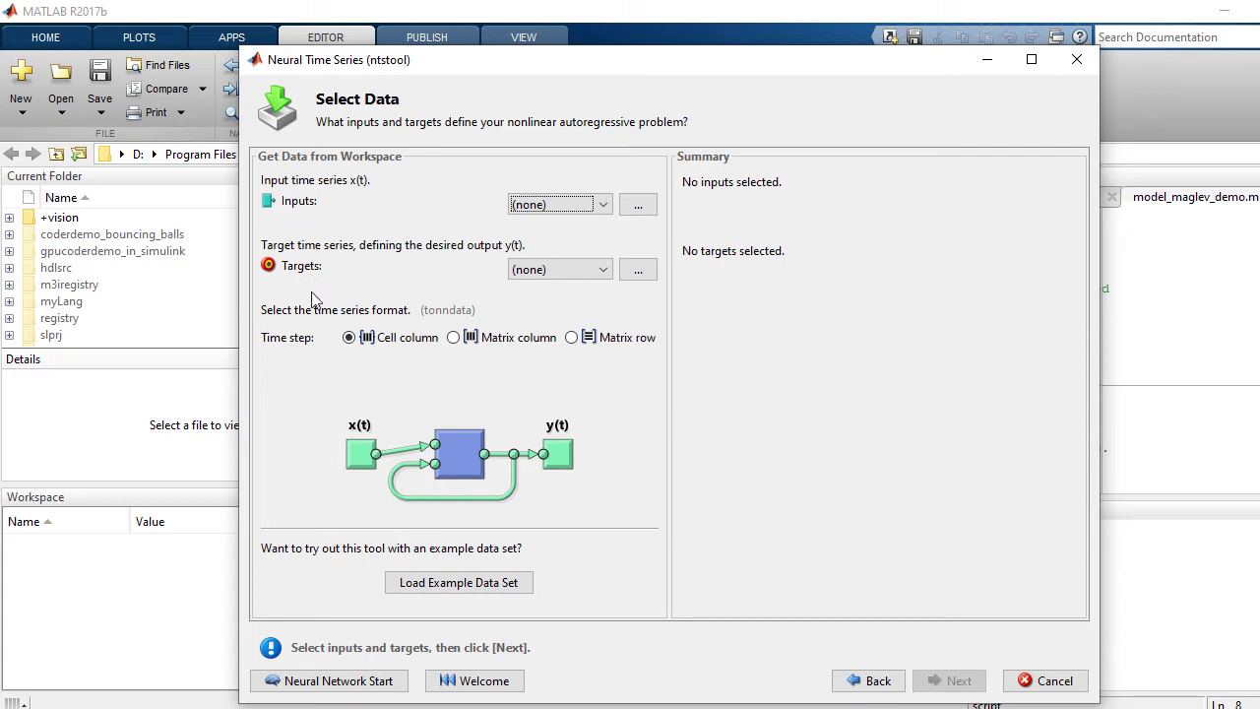
# - Switch from MATLAB to the Excel pollution workbook and look over the rows of input parameters and BOD values
pyautogui.click(169, 603)
pyautogui.hotkey('alt', 'Tab')
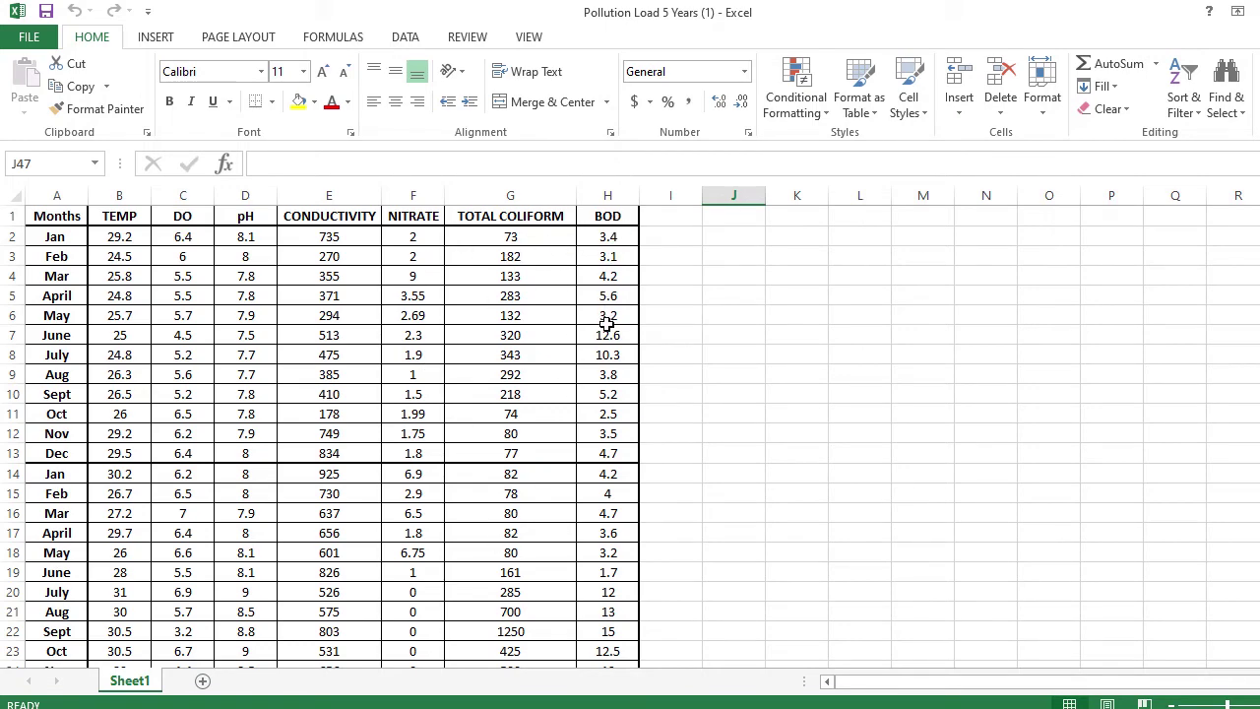
pyautogui.scroll(-12, 608, 323)
pyautogui.scroll(12, 577, 358)
# - Switch to the main MATLAB window and create a new workspace variable named Inputs
pyautogui.moveTo(847, 699)
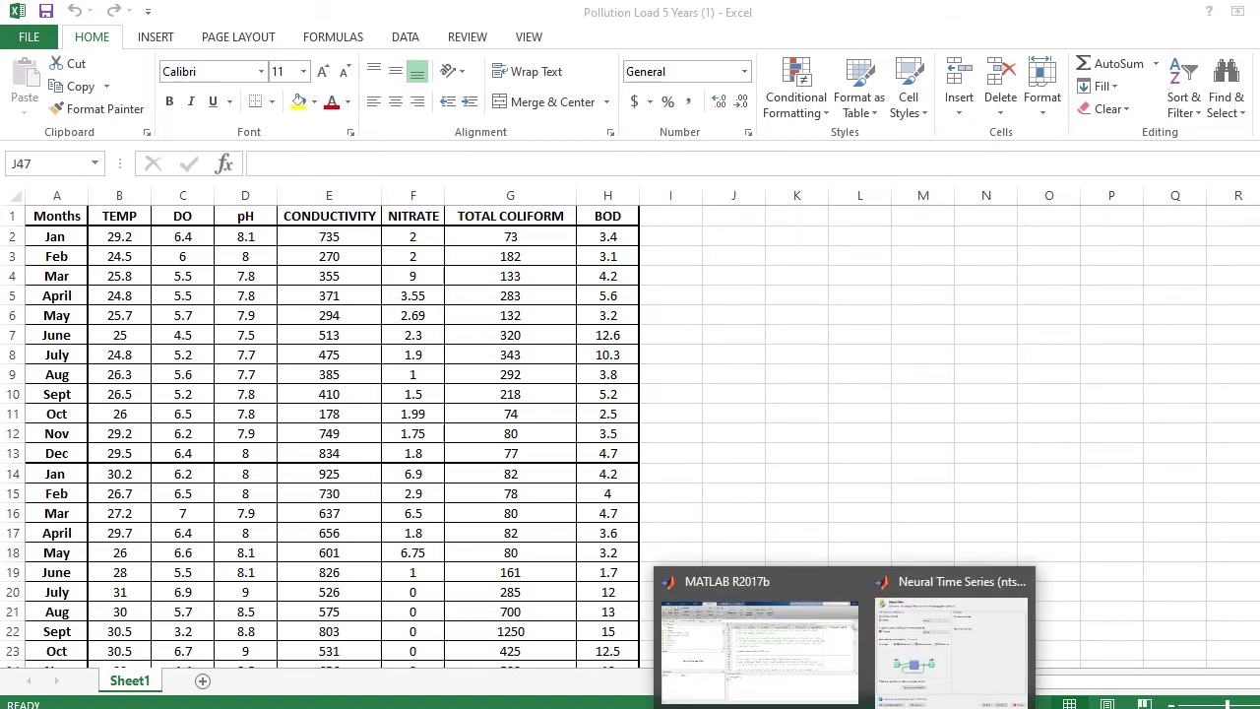
pyautogui.click(758, 630)
pyautogui.rightClick(211, 591)
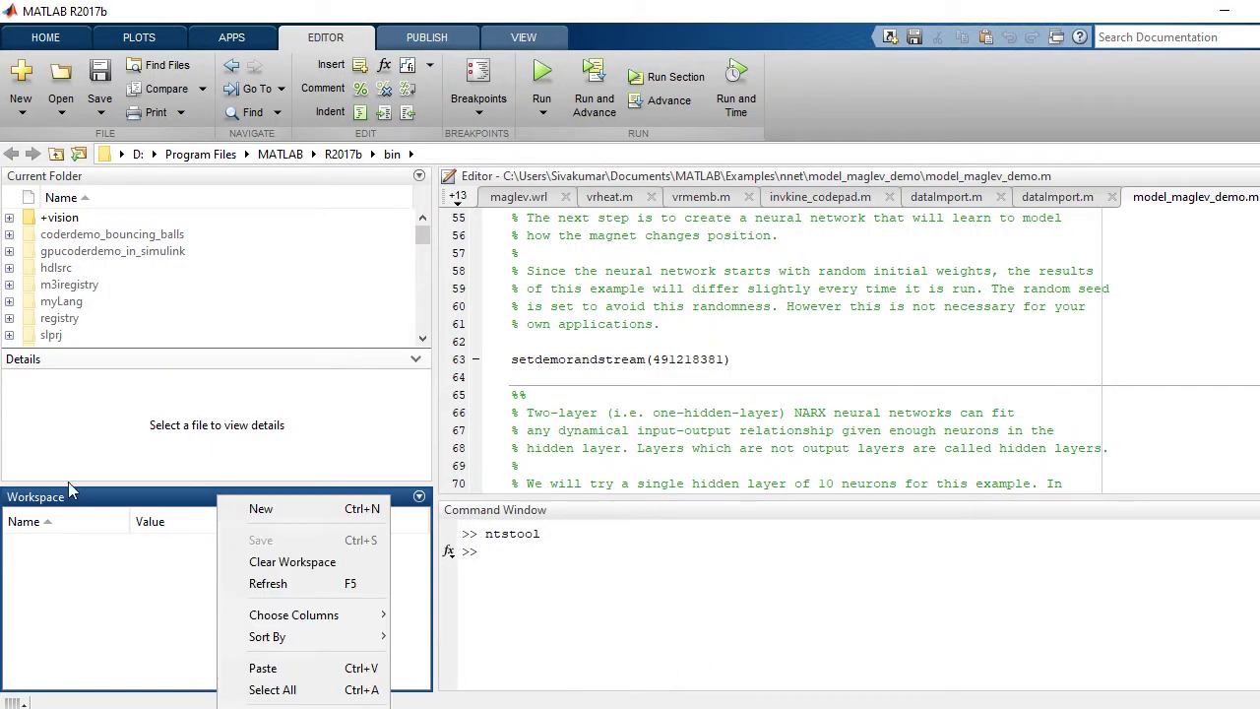
pyautogui.click(80, 405)
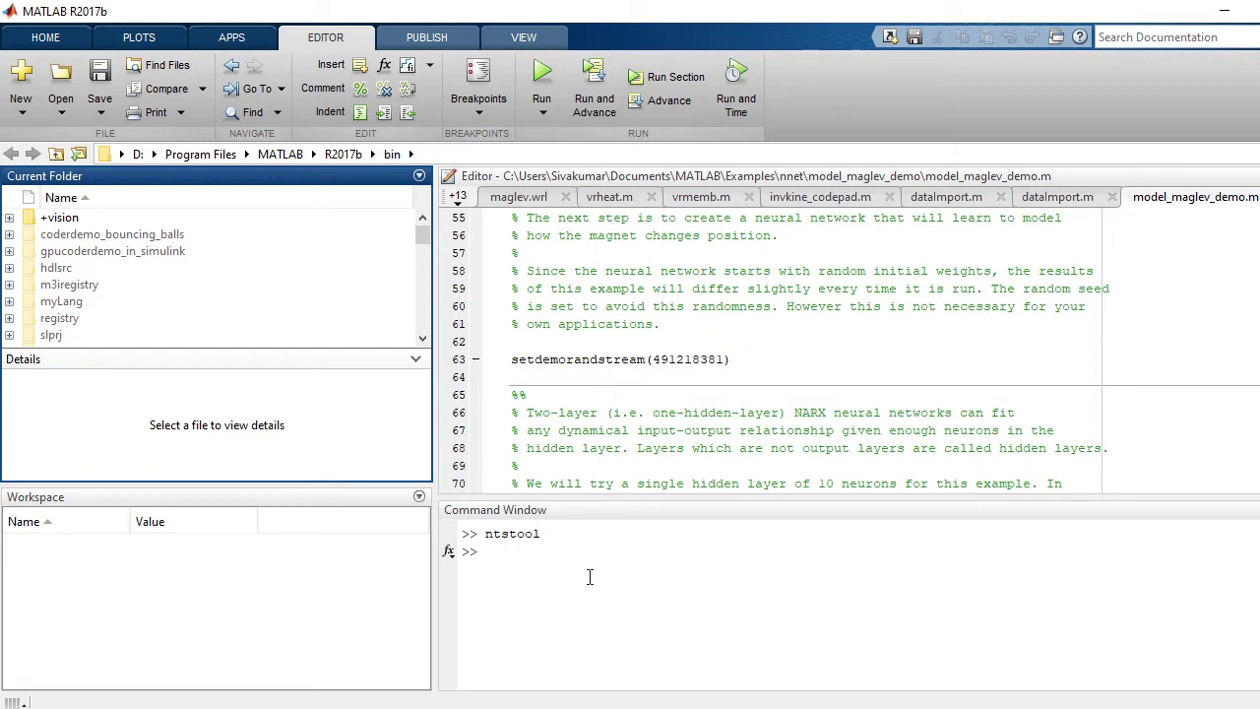
pyautogui.rightClick(218, 578)
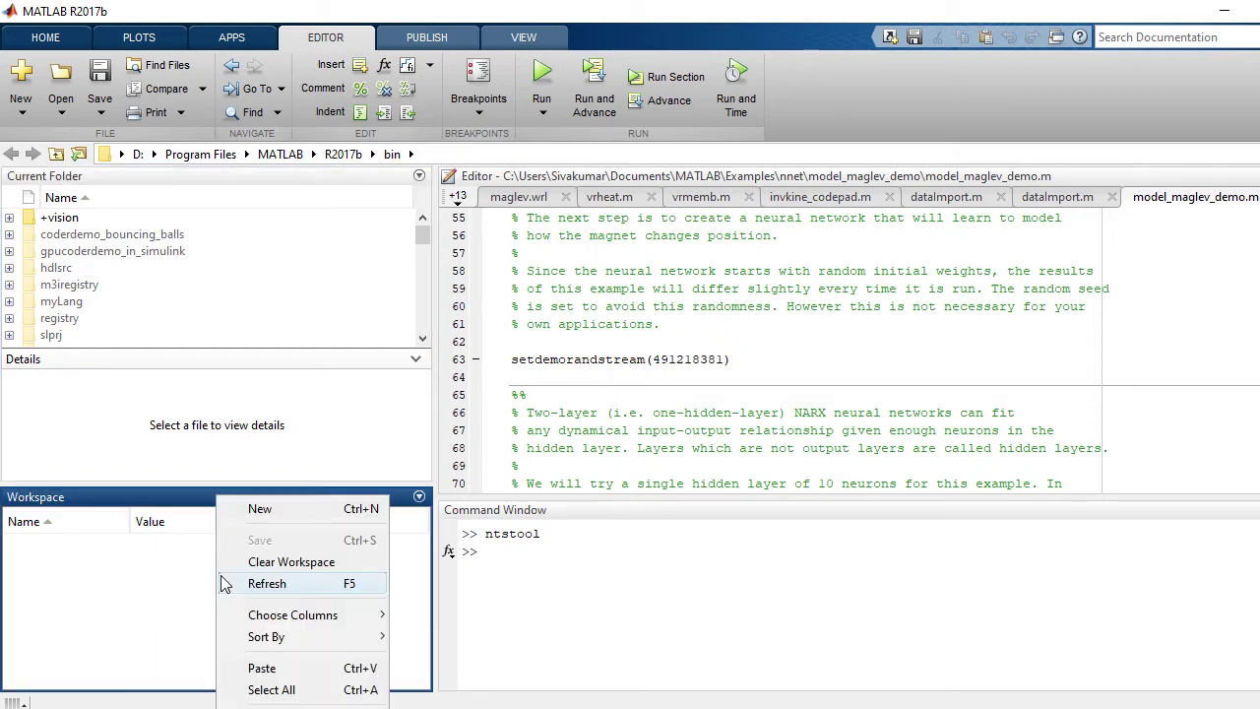
pyautogui.click(312, 511)
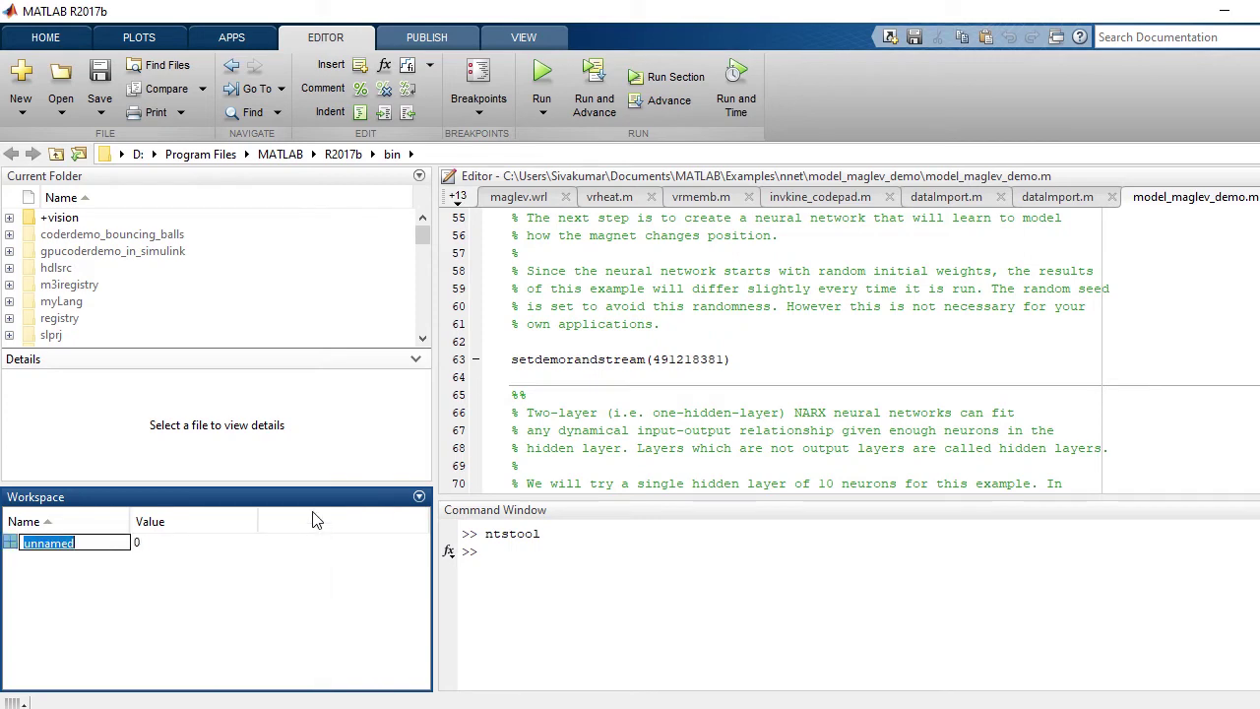
pyautogui.write('inputs')
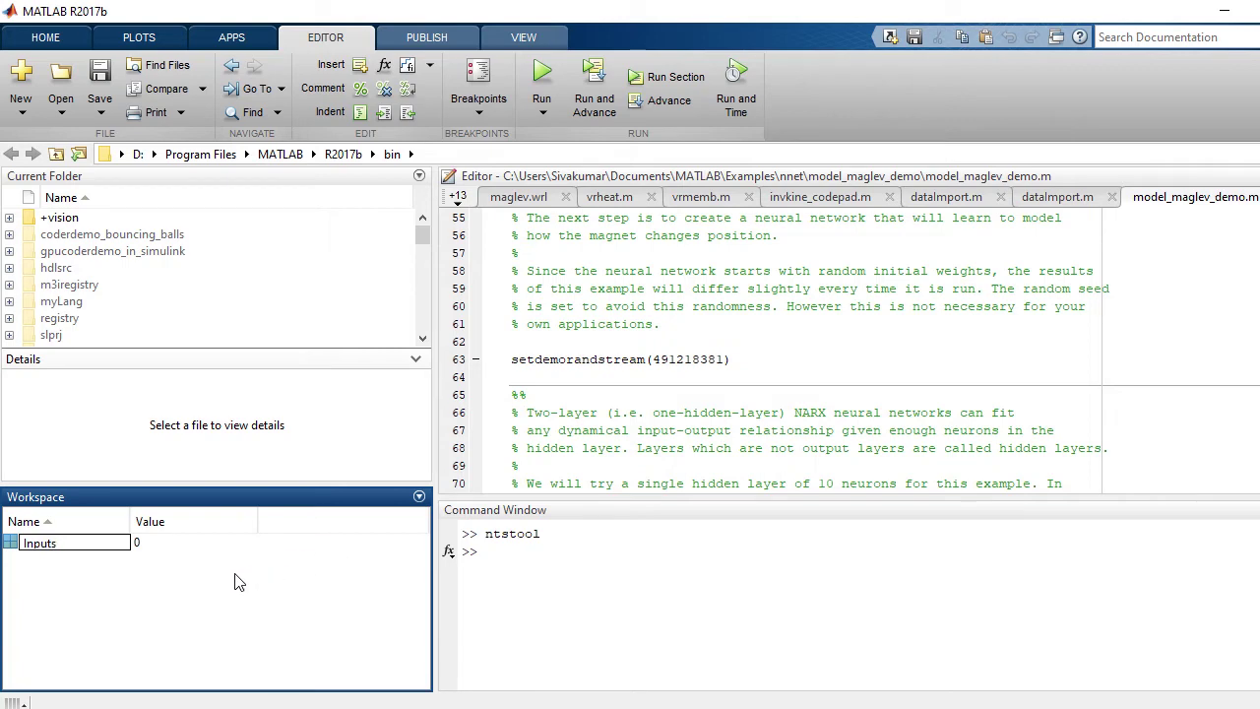
pyautogui.press('Escape')
# - Create a second workspace variable named Targets
pyautogui.rightClick(173, 596)
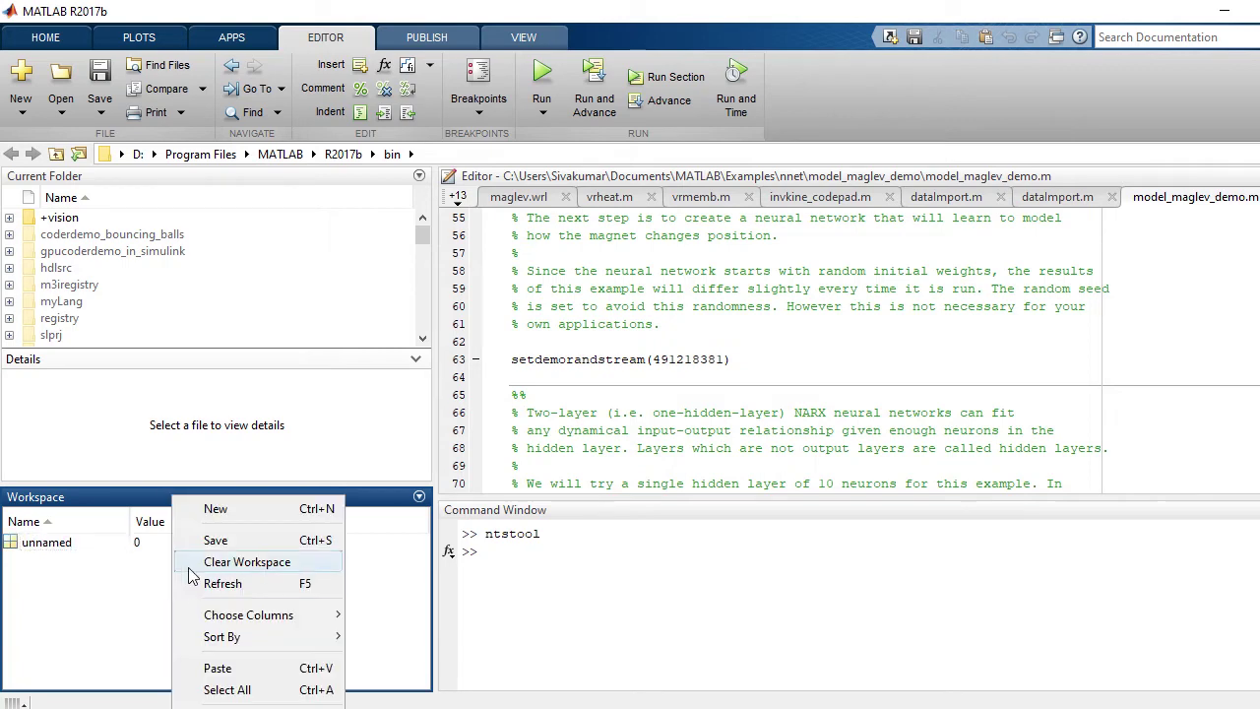
pyautogui.click(232, 512)
pyautogui.write('Targets')
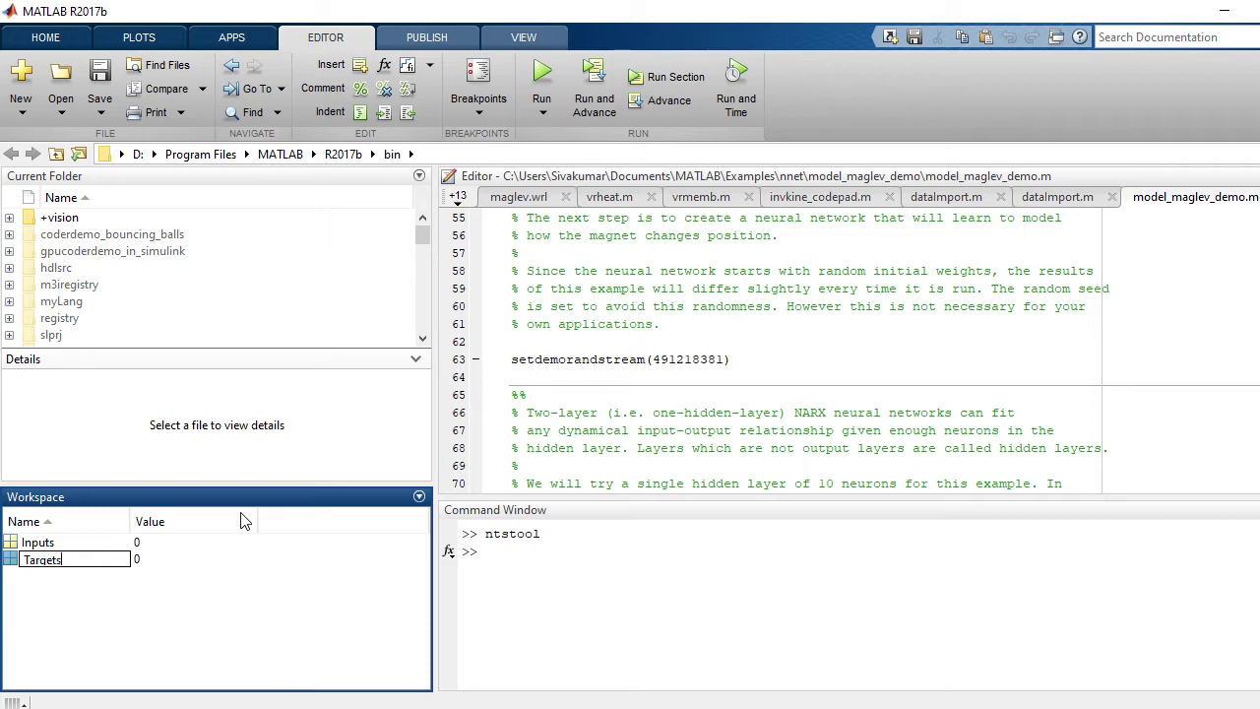
pyautogui.press('Return')
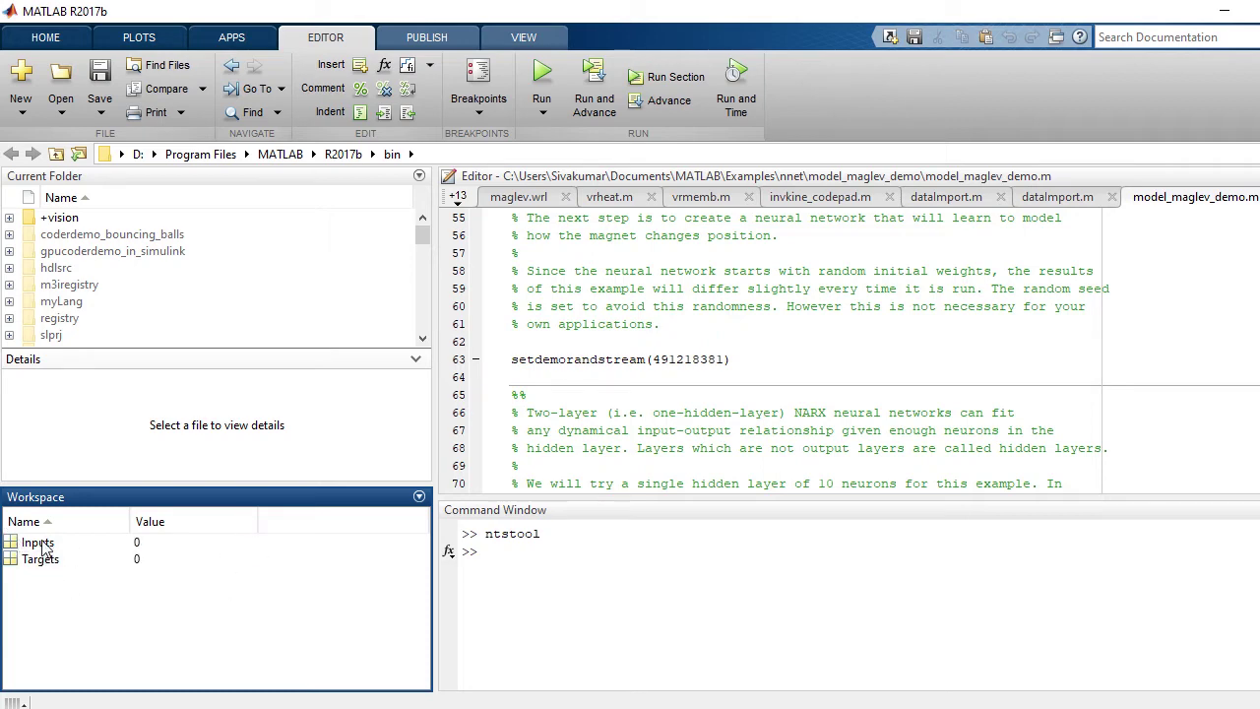
# - Open the Inputs variable for editing, and copy the TEMP to TOTAL COLIFORM values in B2:G61 from the Excel pollution workbook
pyautogui.click(41, 543)
pyautogui.doubleClick(41, 543)
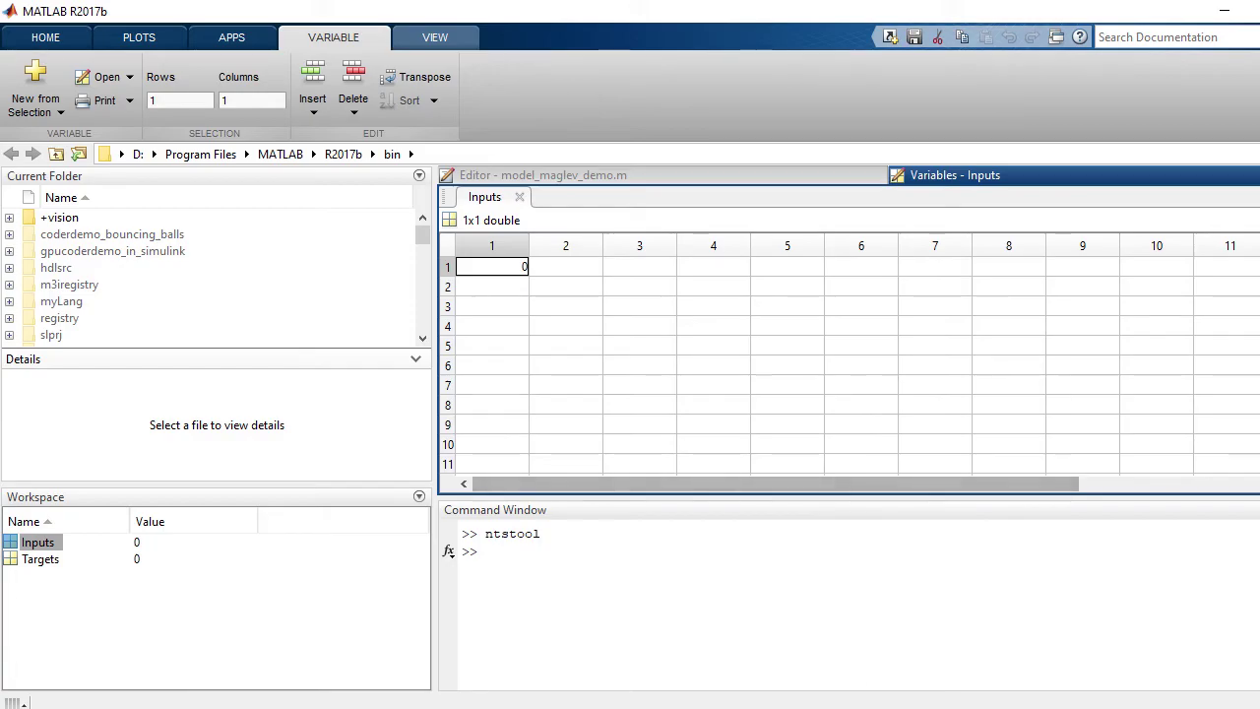
pyautogui.hotkey('alt', 'Tab')
pyautogui.click(961, 336)
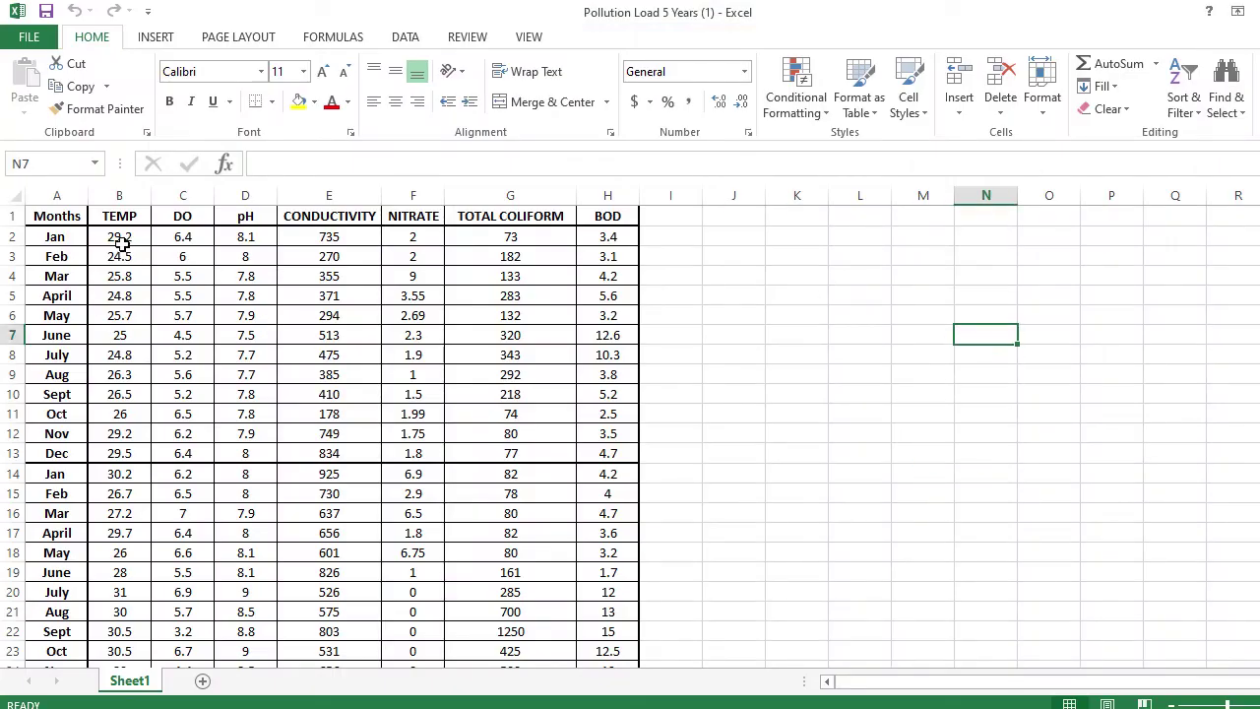
pyautogui.moveTo(120, 243); pyautogui.dragTo(483, 585)
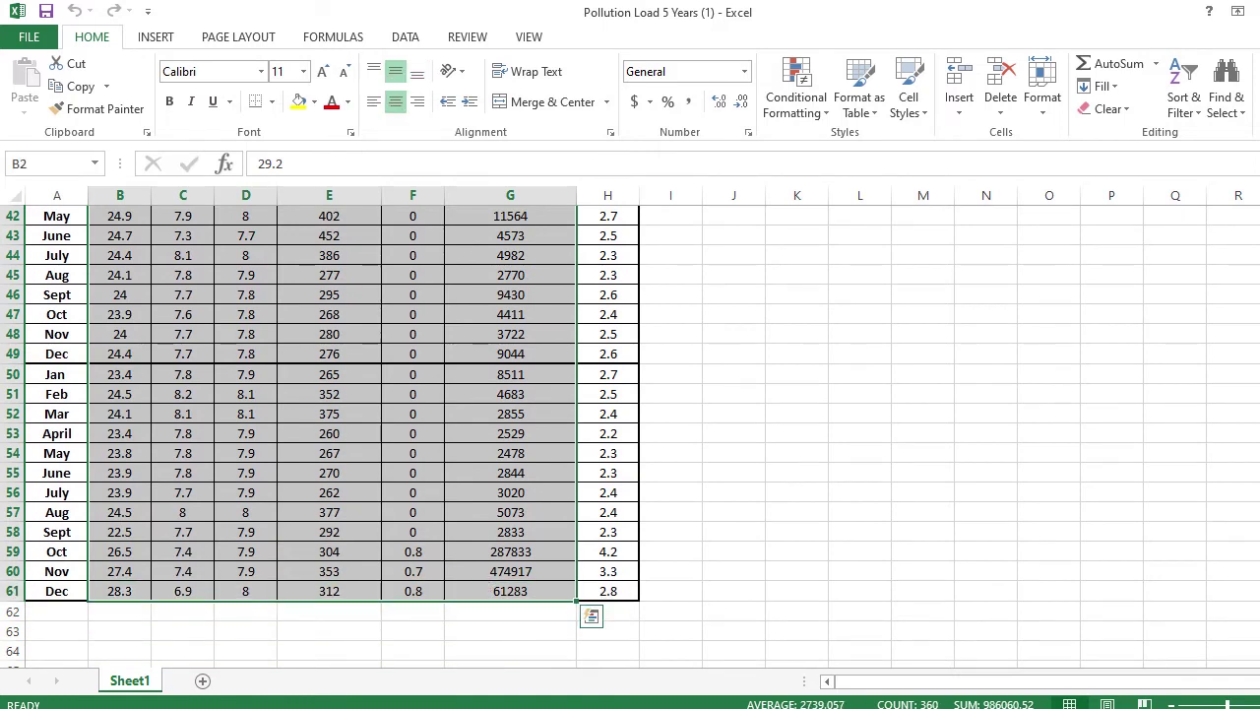
pyautogui.hotkey('ctrl', 'c')
# - Paste the copied pollution data into the Inputs variable in MATLAB, starting at its first cell, and transpose the matrix
pyautogui.hotkey('alt', 'Tab')
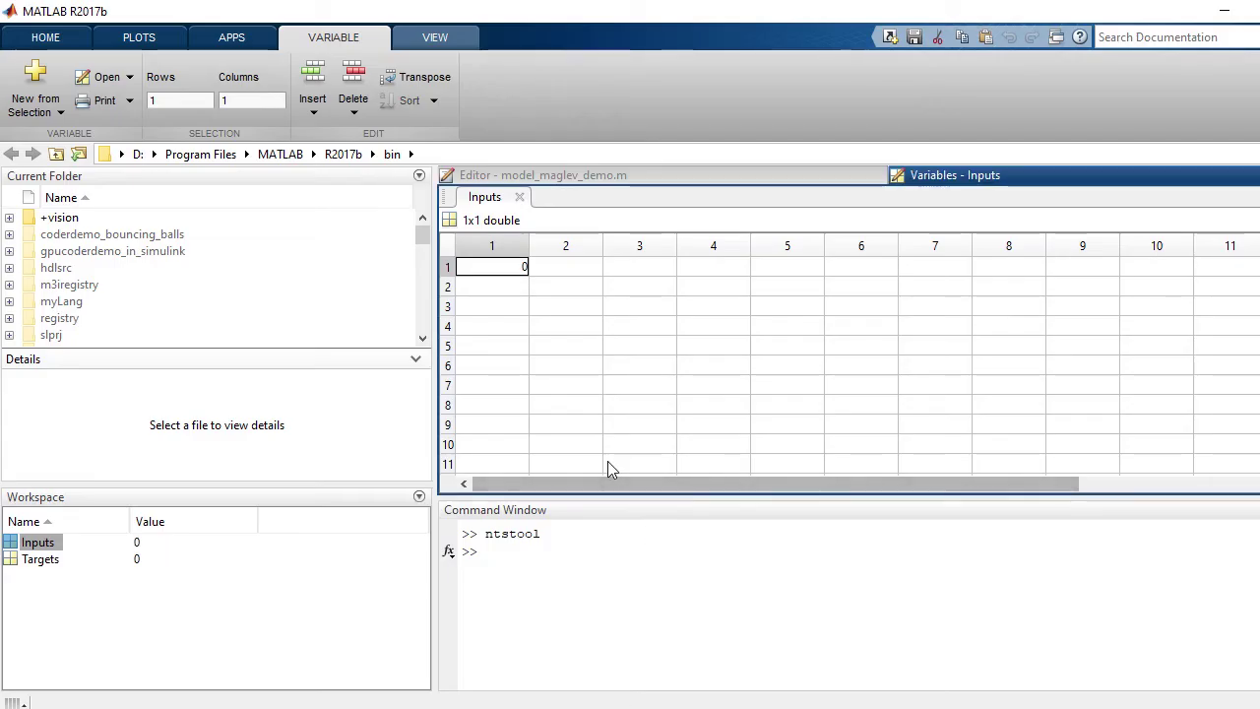
pyautogui.hotkey('ctrl', 'v')
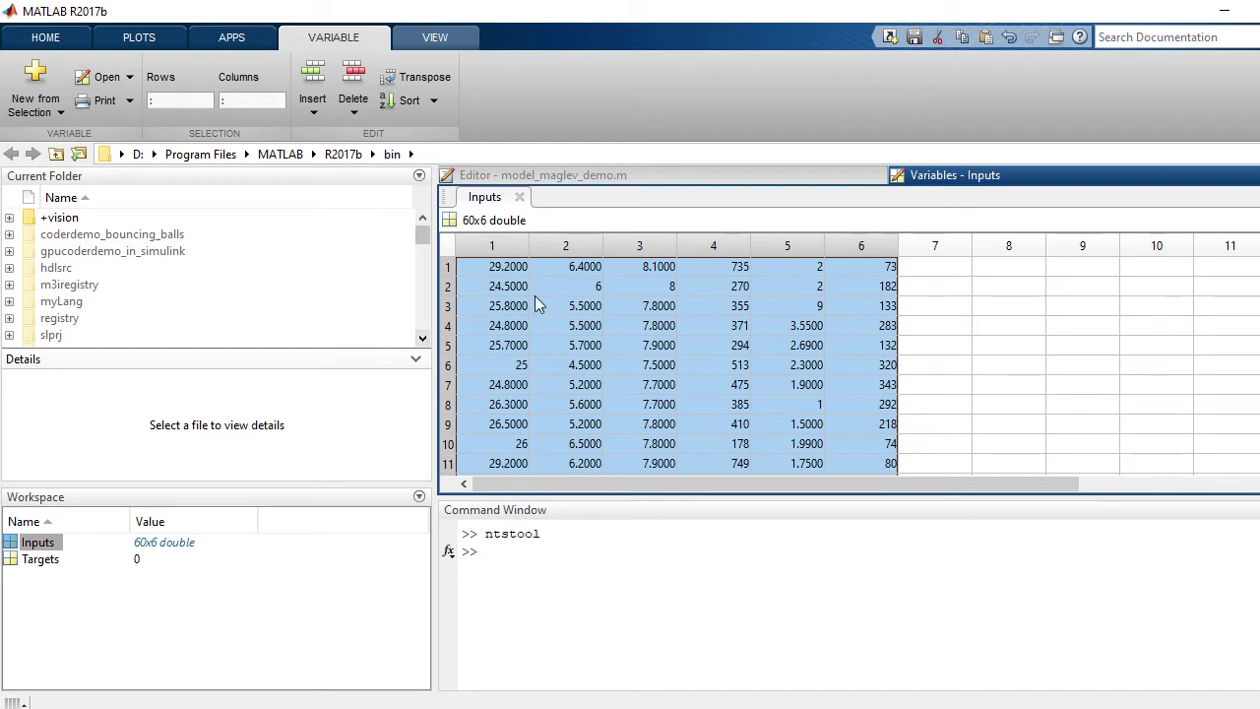
pyautogui.click(415, 77)
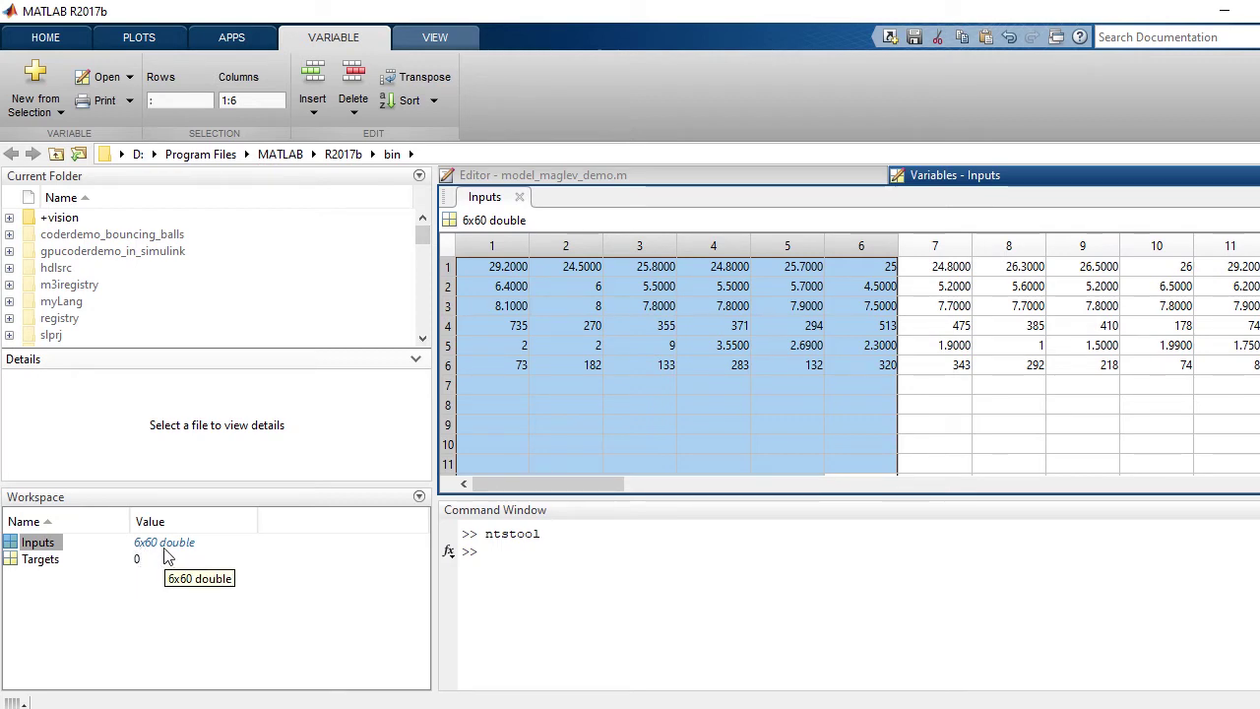
# - Open the Targets variable for editing, and copy the BOD values in H2:H61 from the Excel pollution workbook
pyautogui.doubleClick(26, 563)
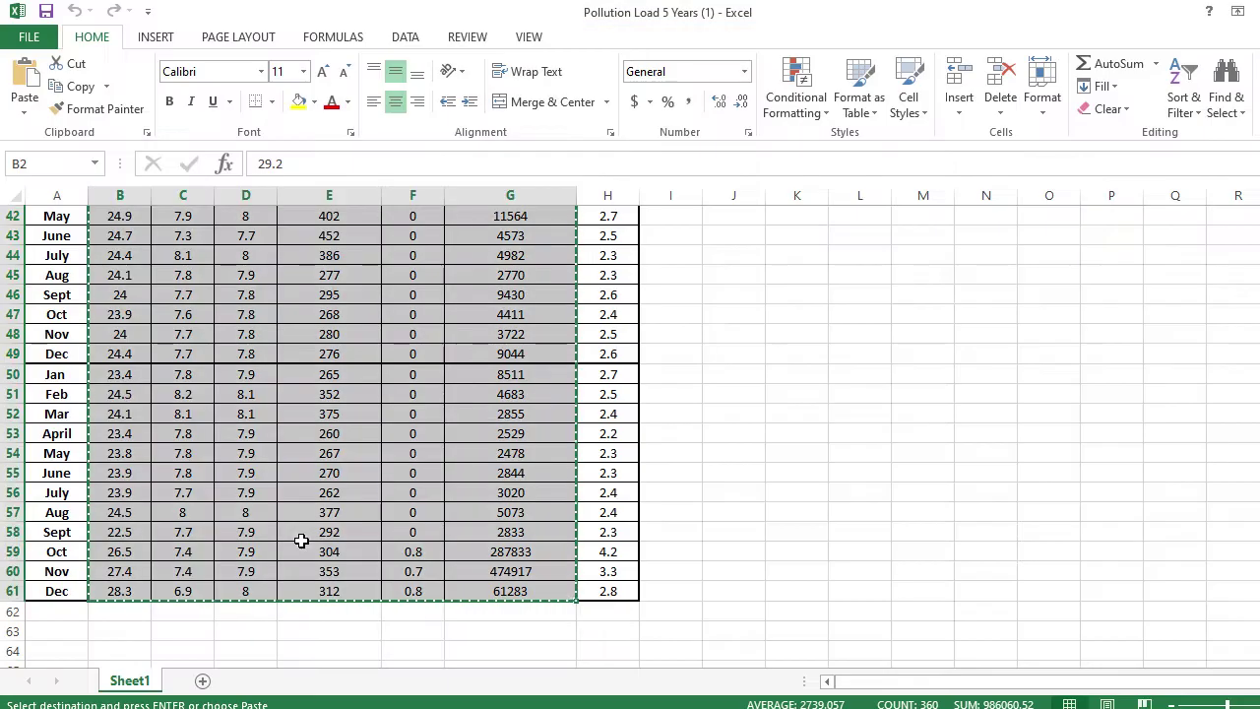
pyautogui.scroll(14, 860, 399)
pyautogui.click(796, 317)
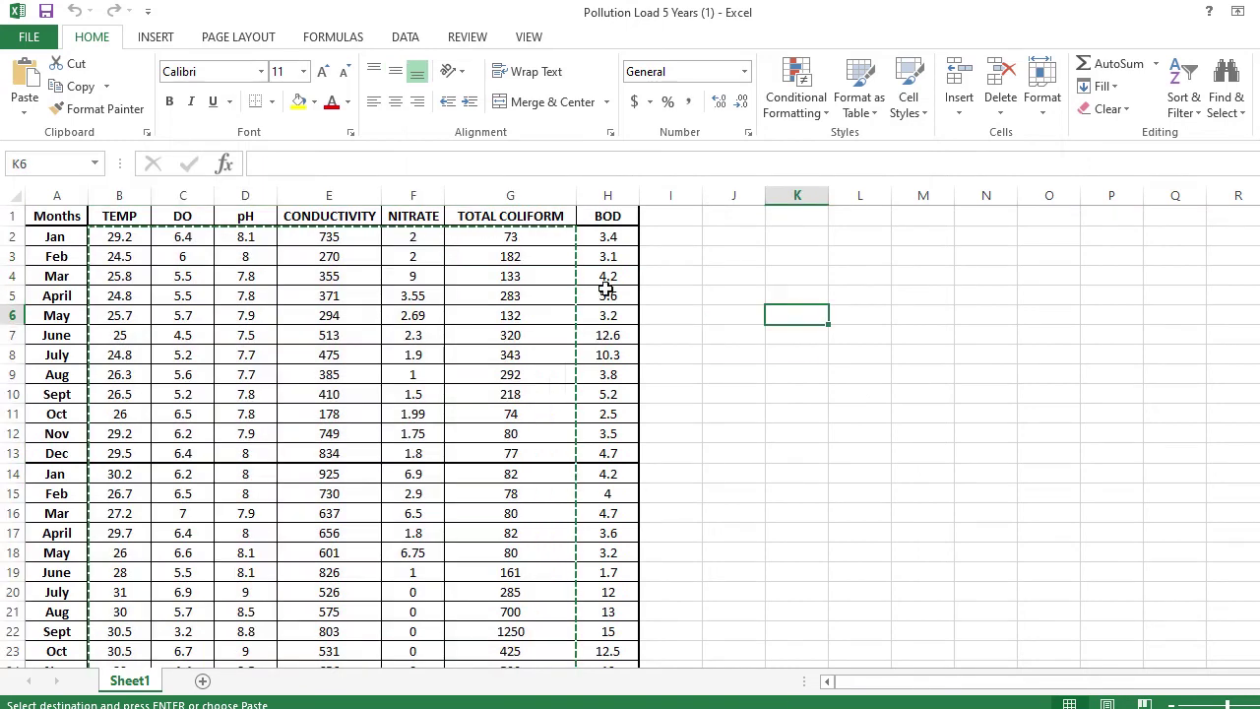
pyautogui.moveTo(605, 238); pyautogui.dragTo(603, 630)
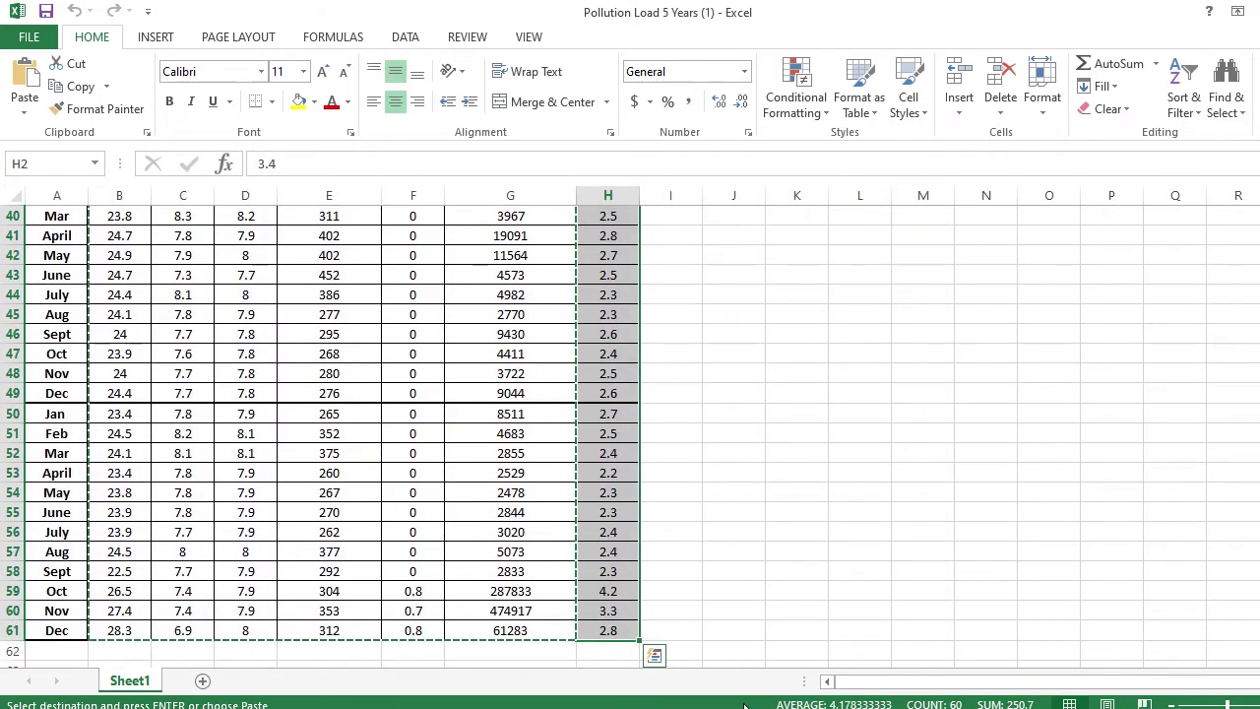
# - Return to MATLAB, paste the copied BOD data into the Targets variable, and transpose it into a single row
pyautogui.hotkey('alt', 'Tab')
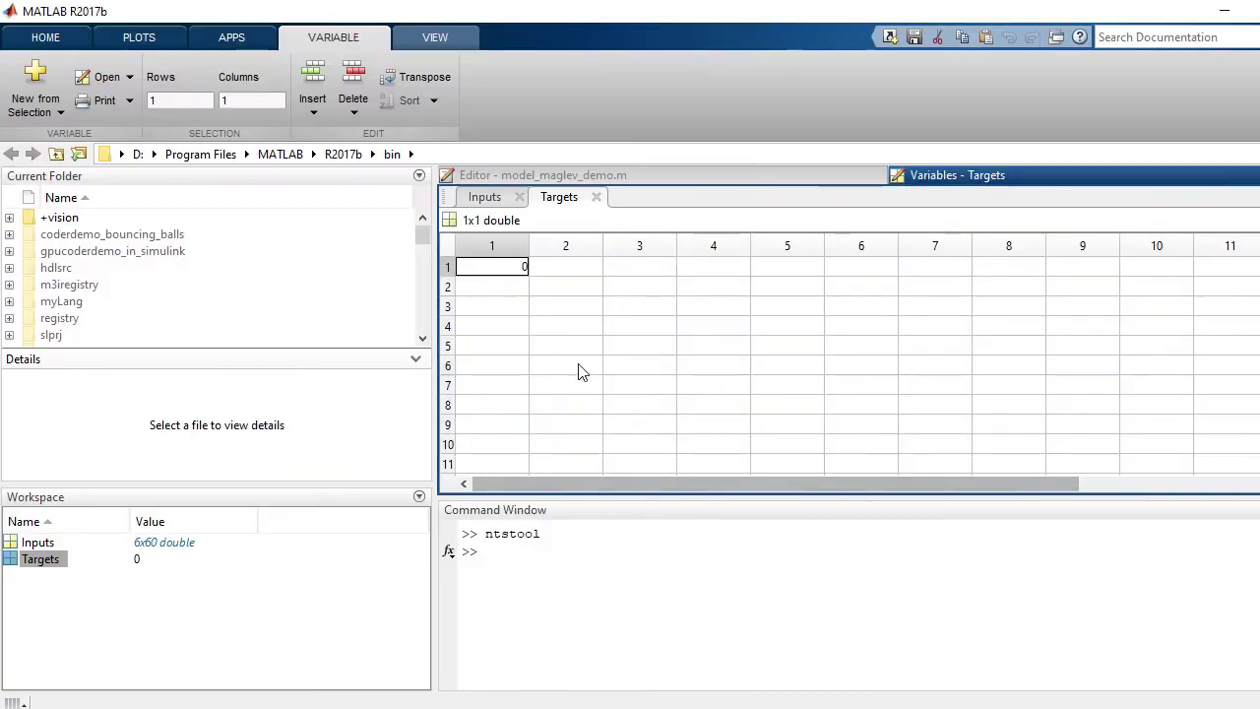
pyautogui.hotkey('ctrl', 'v')
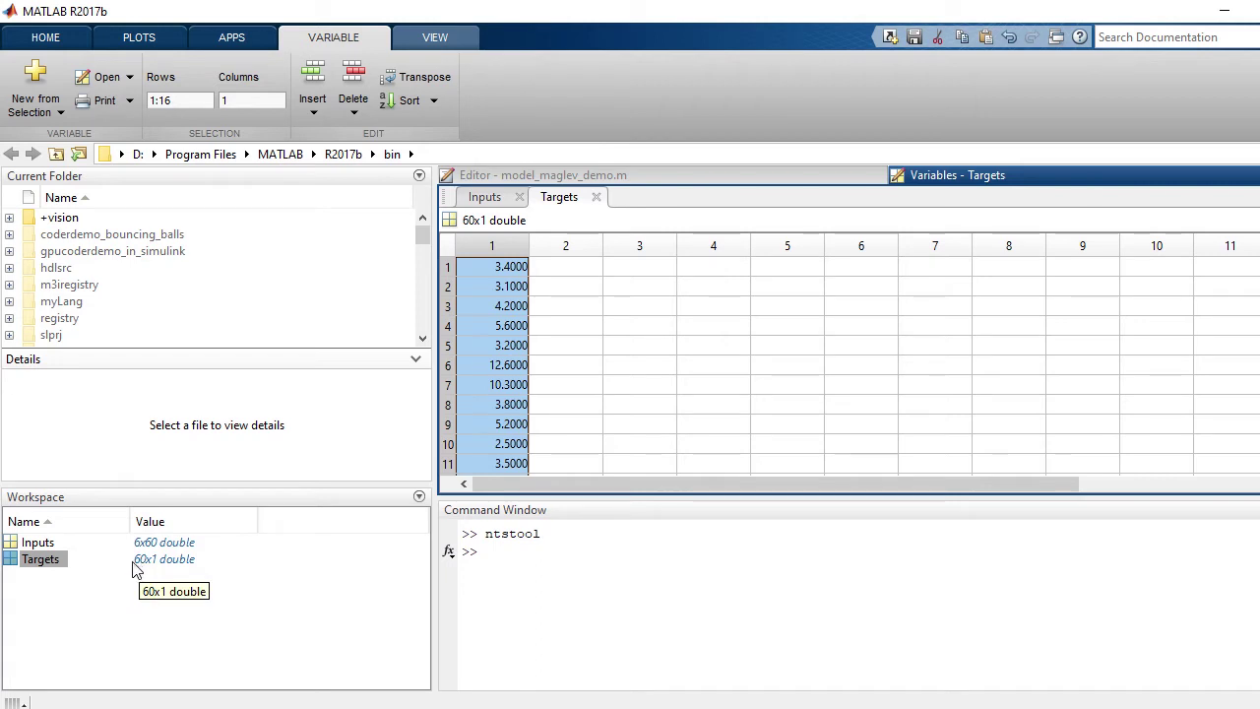
pyautogui.click(413, 77)
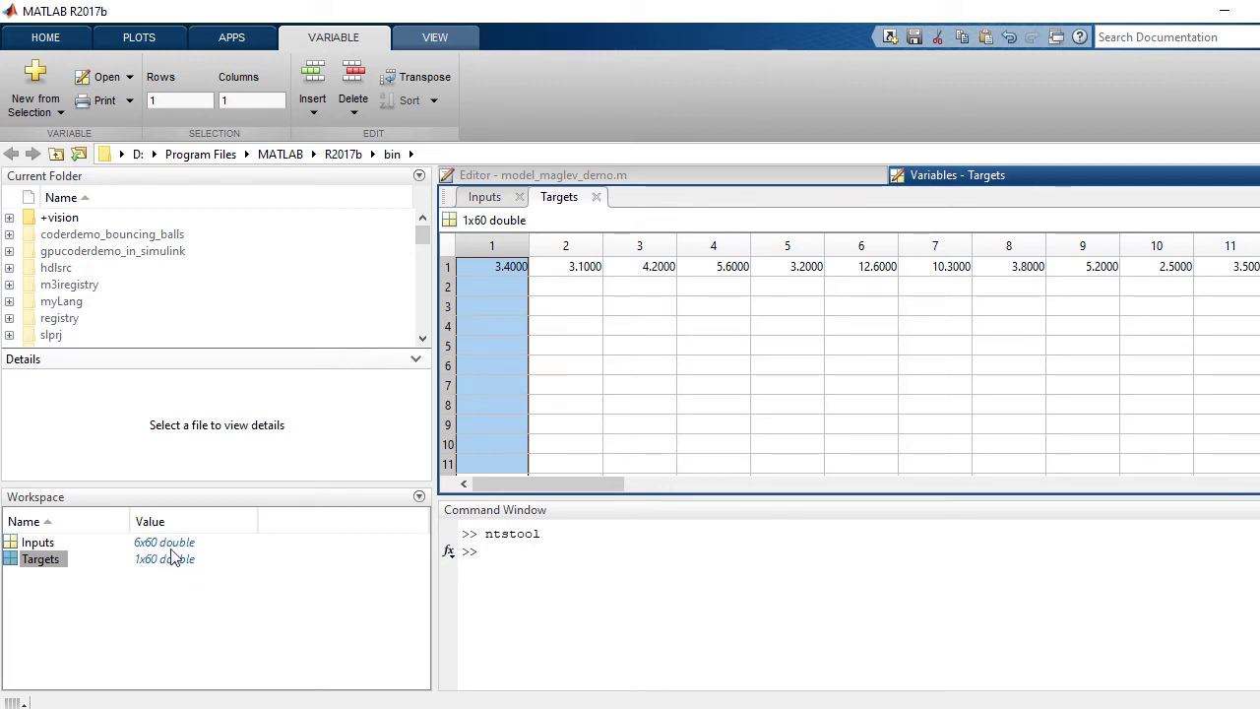
pyautogui.click(247, 635)
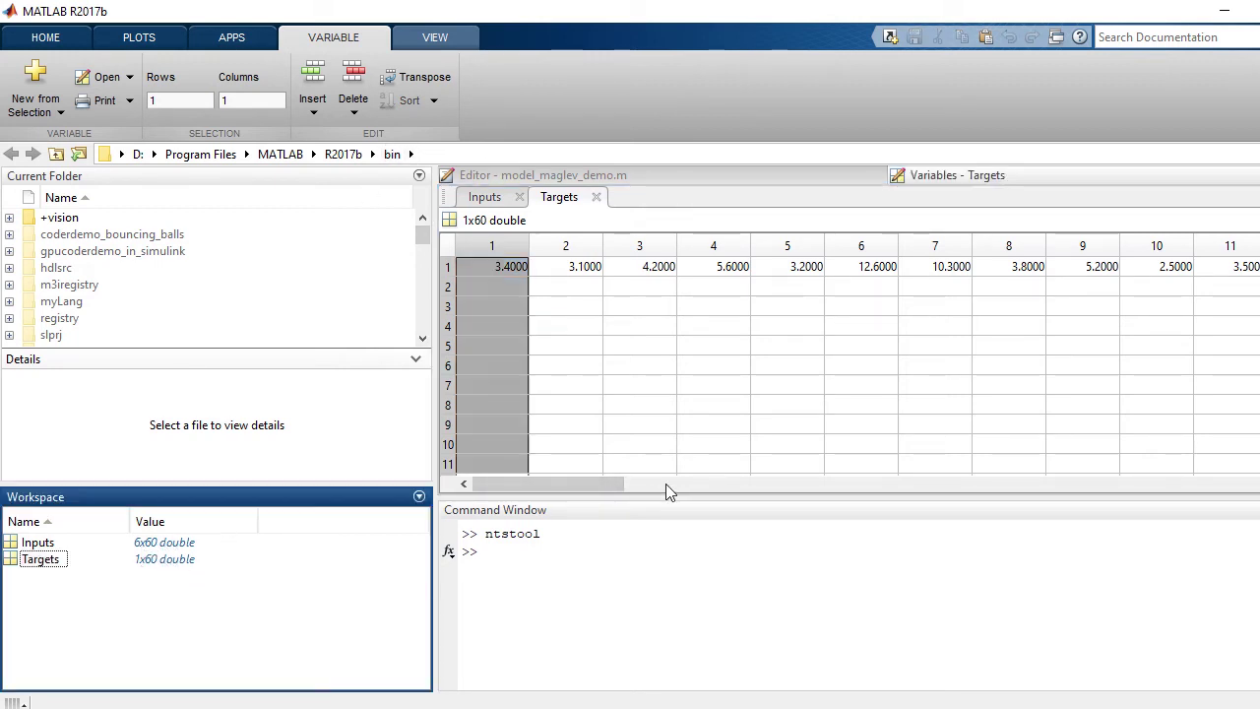
pyautogui.hotkey('alt', 'Tab')
pyautogui.scroll(16, 689, 481)
pyautogui.click(548, 581)
pyautogui.click(347, 639)
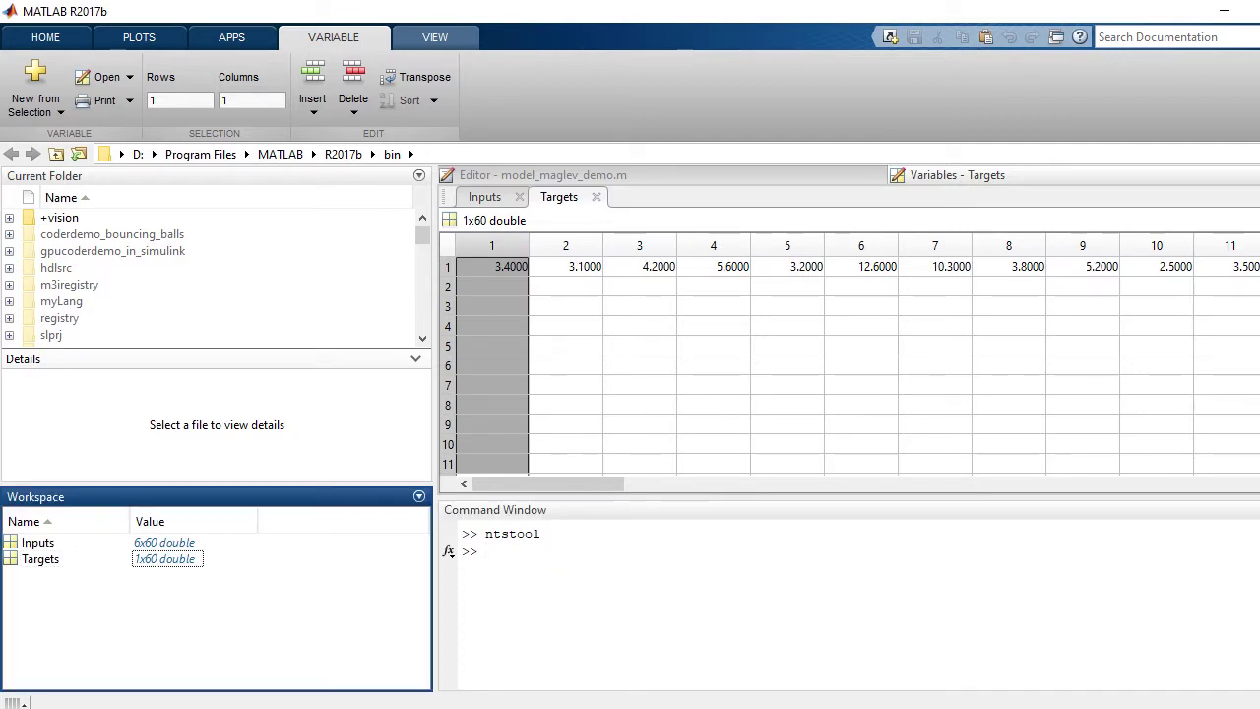
# - Switch to the Neural Time Series window and assign Inputs as the input time series and Targets as the target time series
pyautogui.click(965, 669)
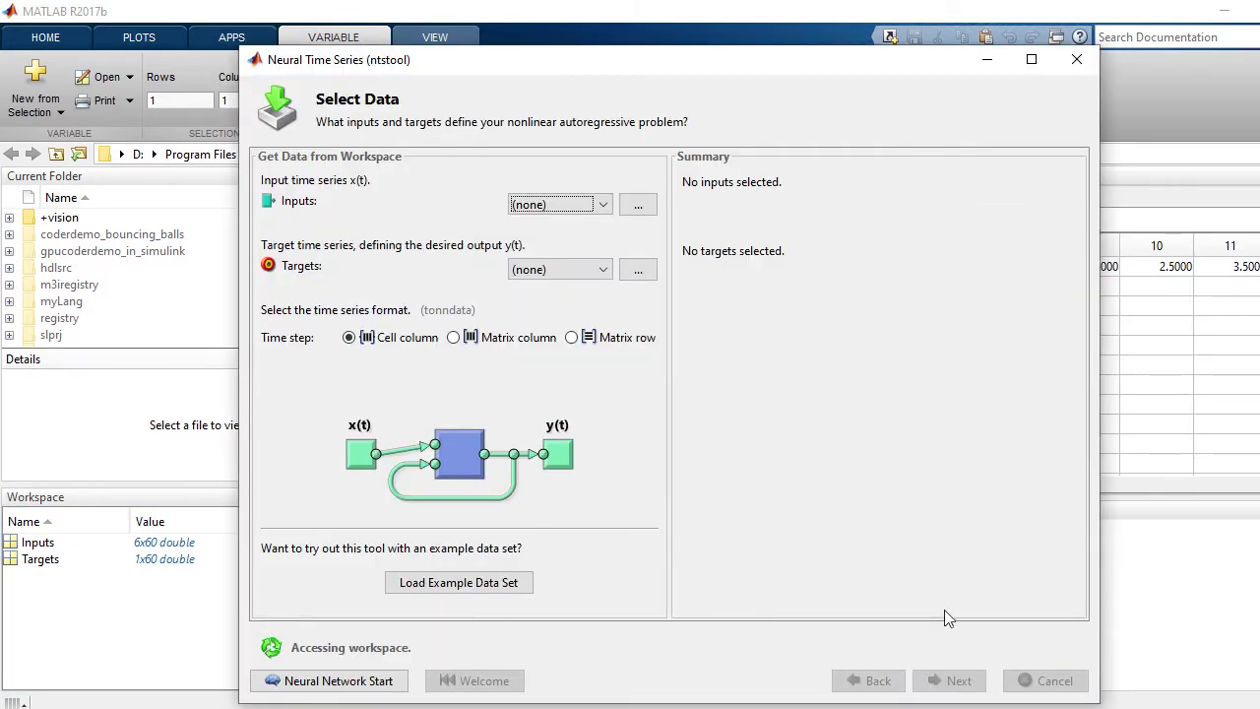
pyautogui.click(600, 206)
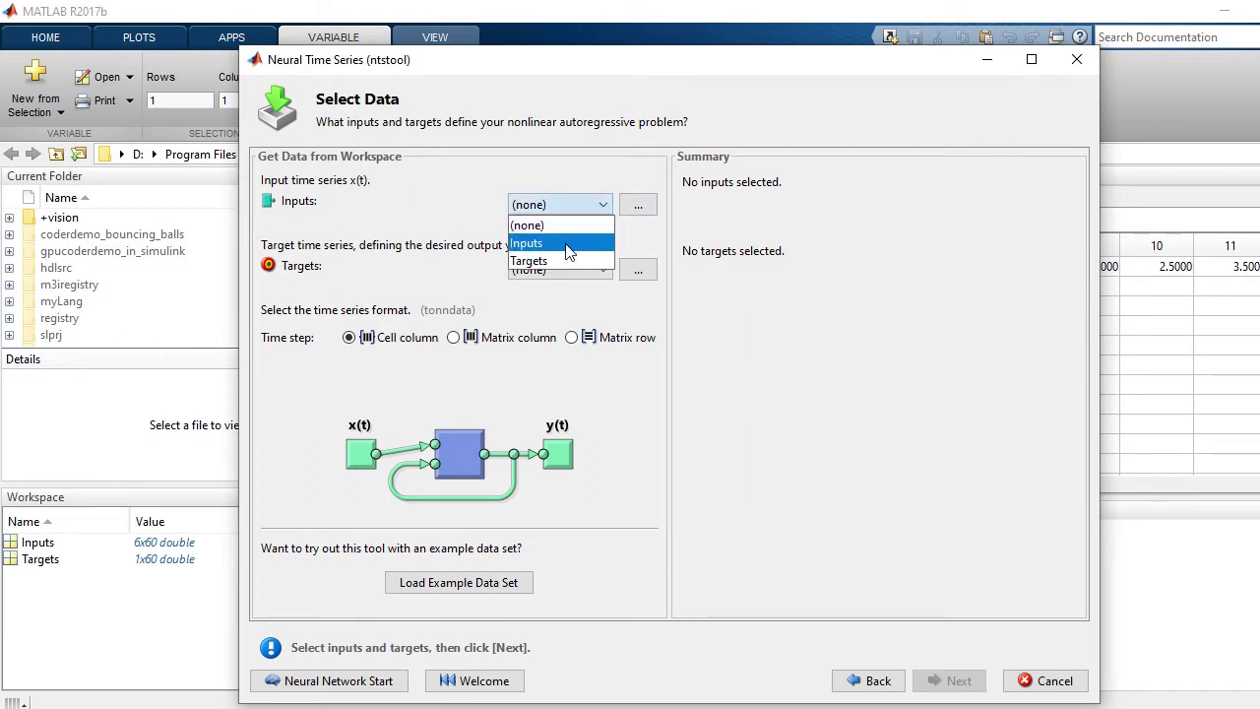
pyautogui.click(568, 244)
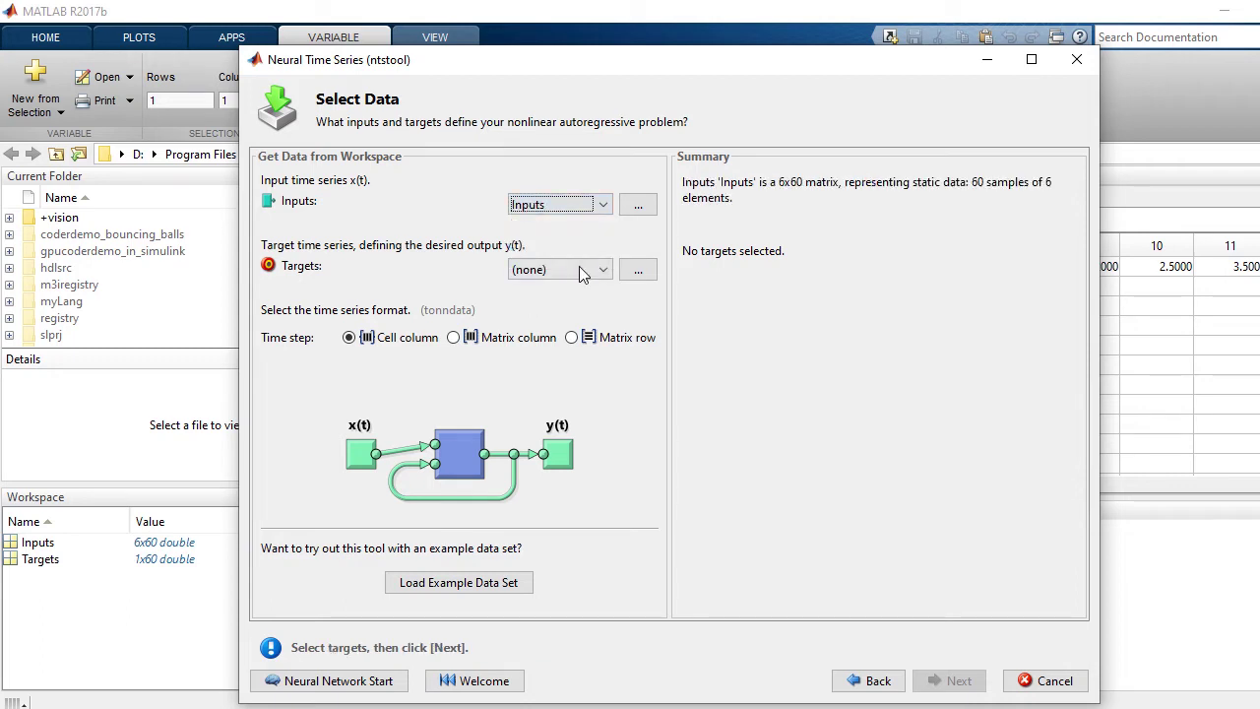
pyautogui.click(576, 268)
pyautogui.click(553, 333)
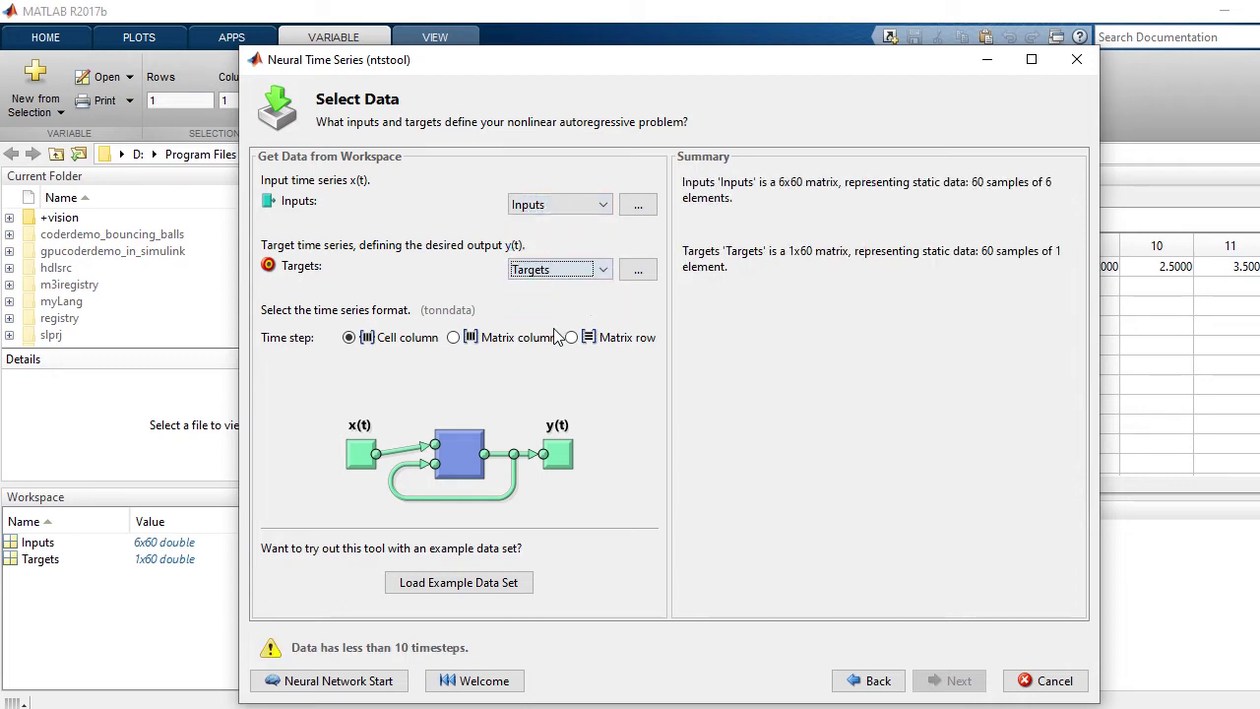
# - Reselect Inputs as the input time series and set the time step format to Matrix column
pyautogui.click(603, 216)
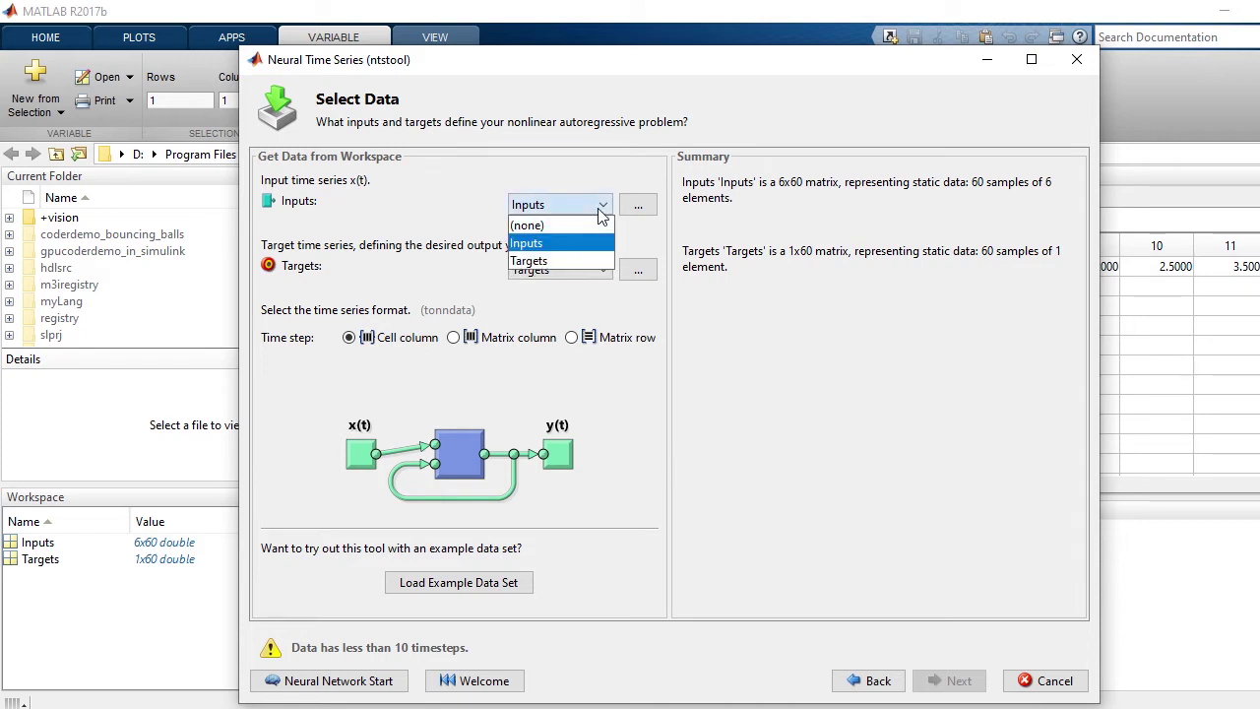
pyautogui.click(591, 242)
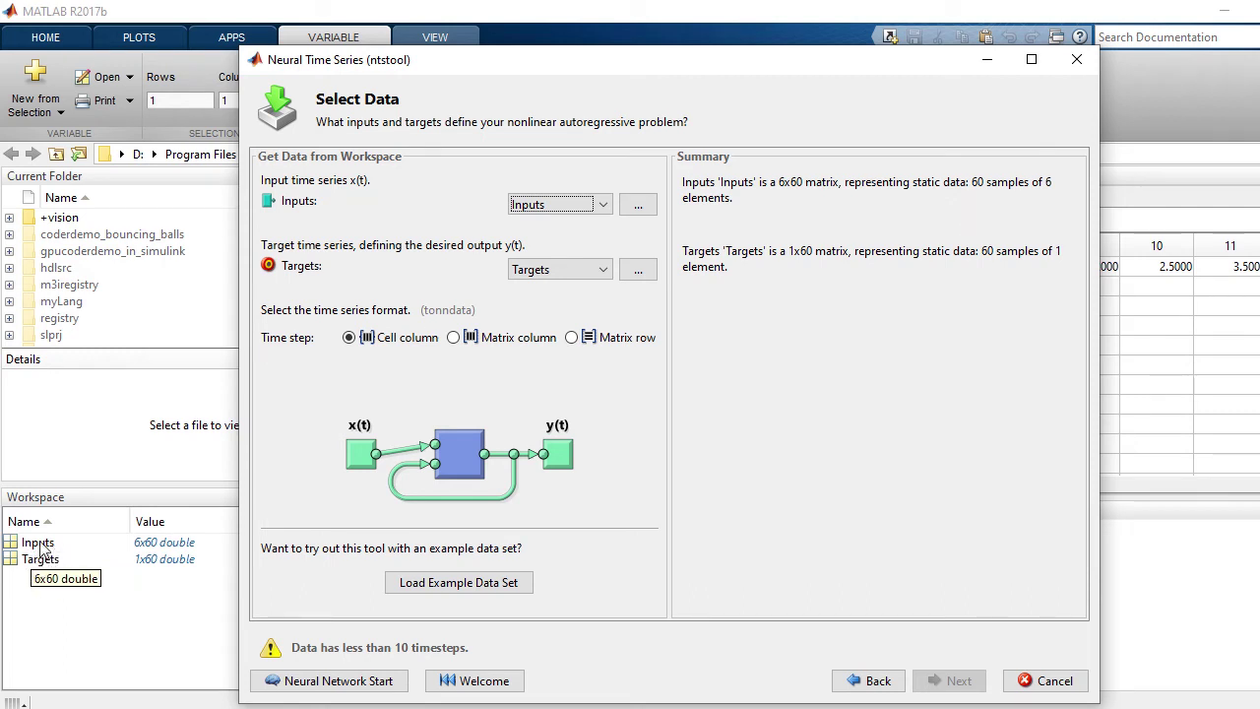
pyautogui.click(601, 204)
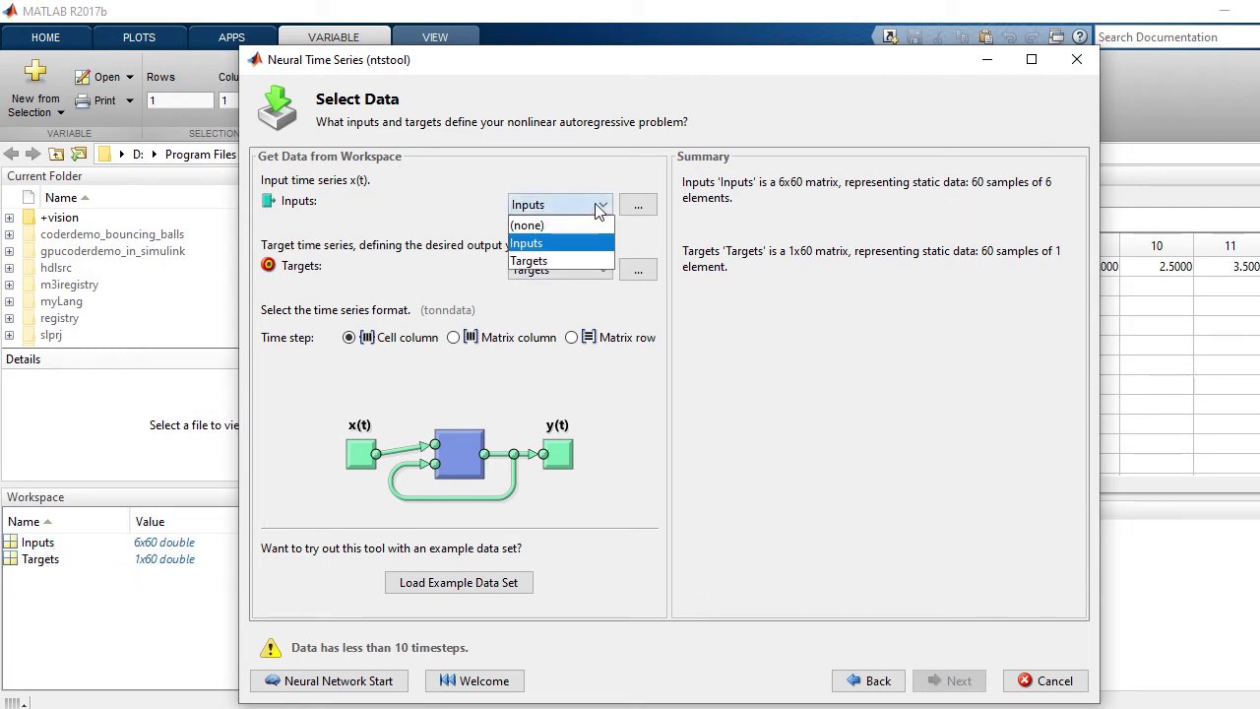
pyautogui.click(548, 246)
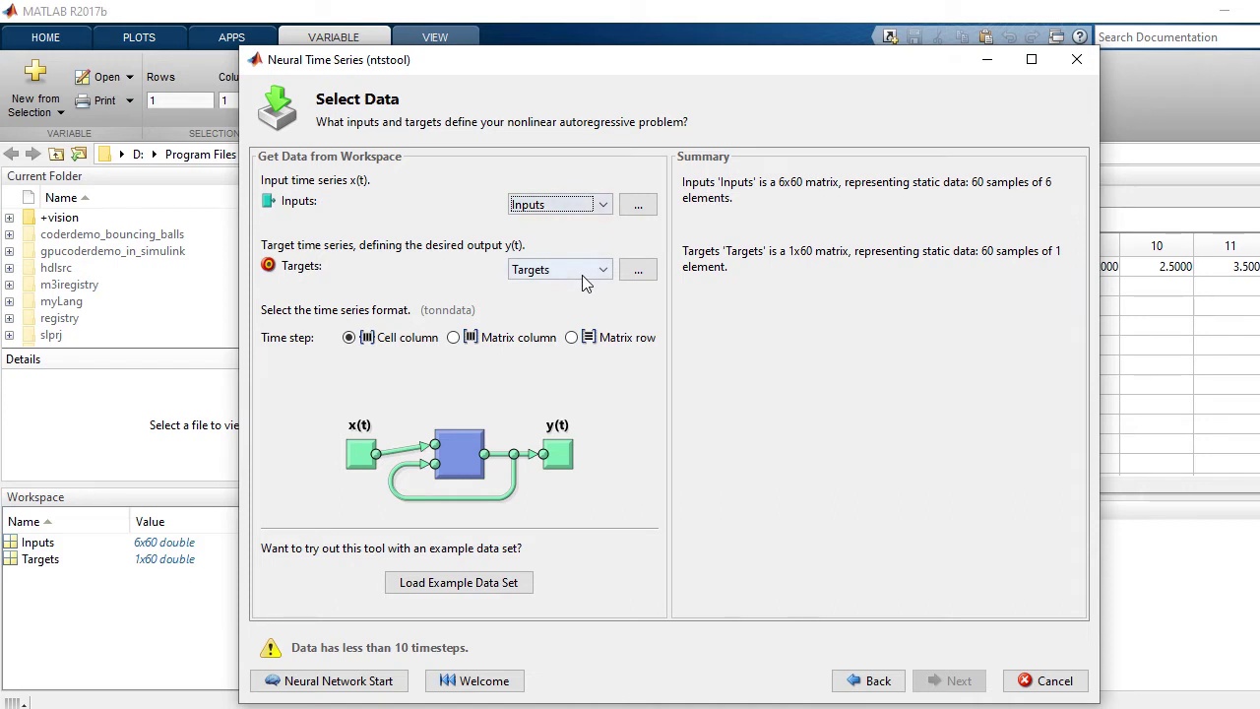
pyautogui.click(467, 341)
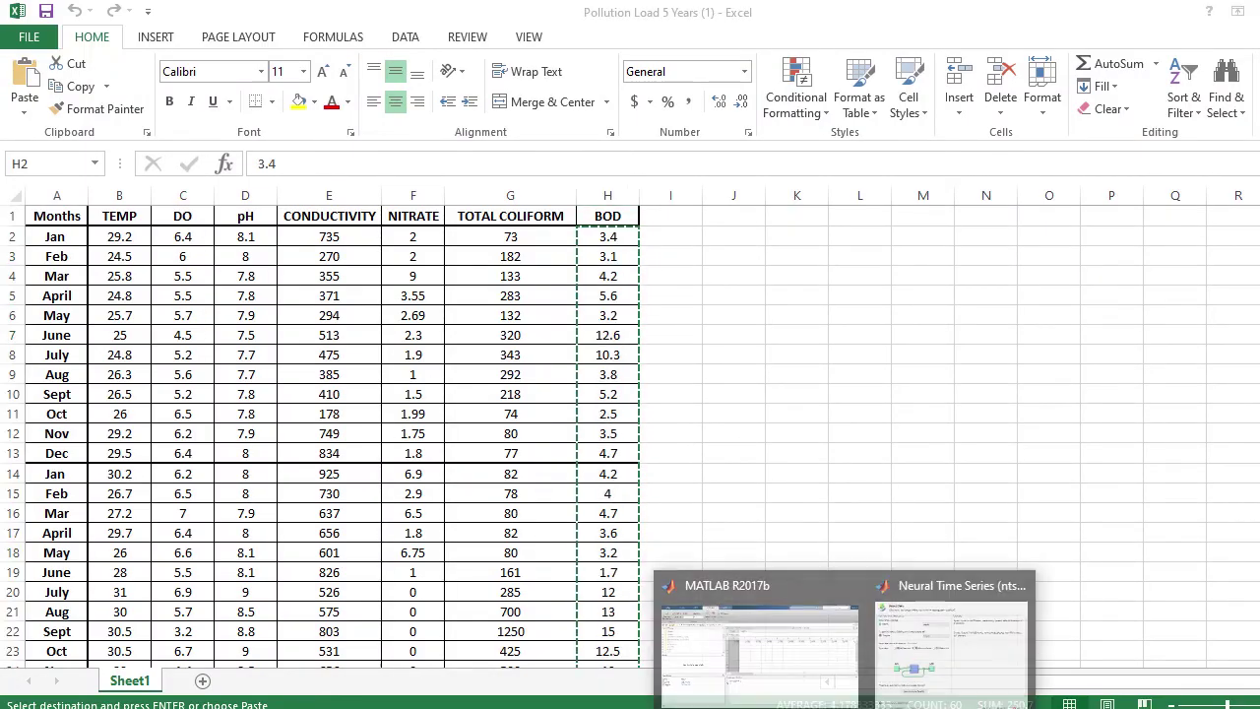
pyautogui.click(908, 655)
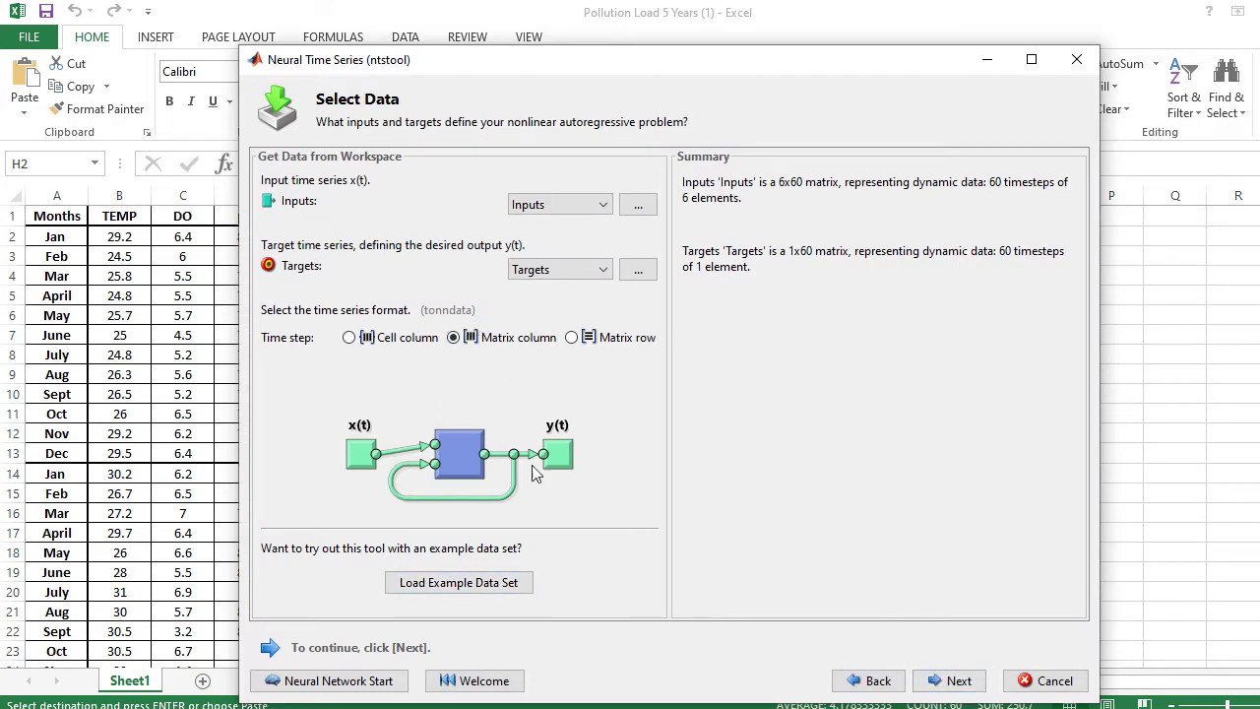
# - Examine the descriptions of the example time series data sets, including Pollution Mortality and Fluid Flow in Pipe, and leave without importing any
pyautogui.click(469, 590)
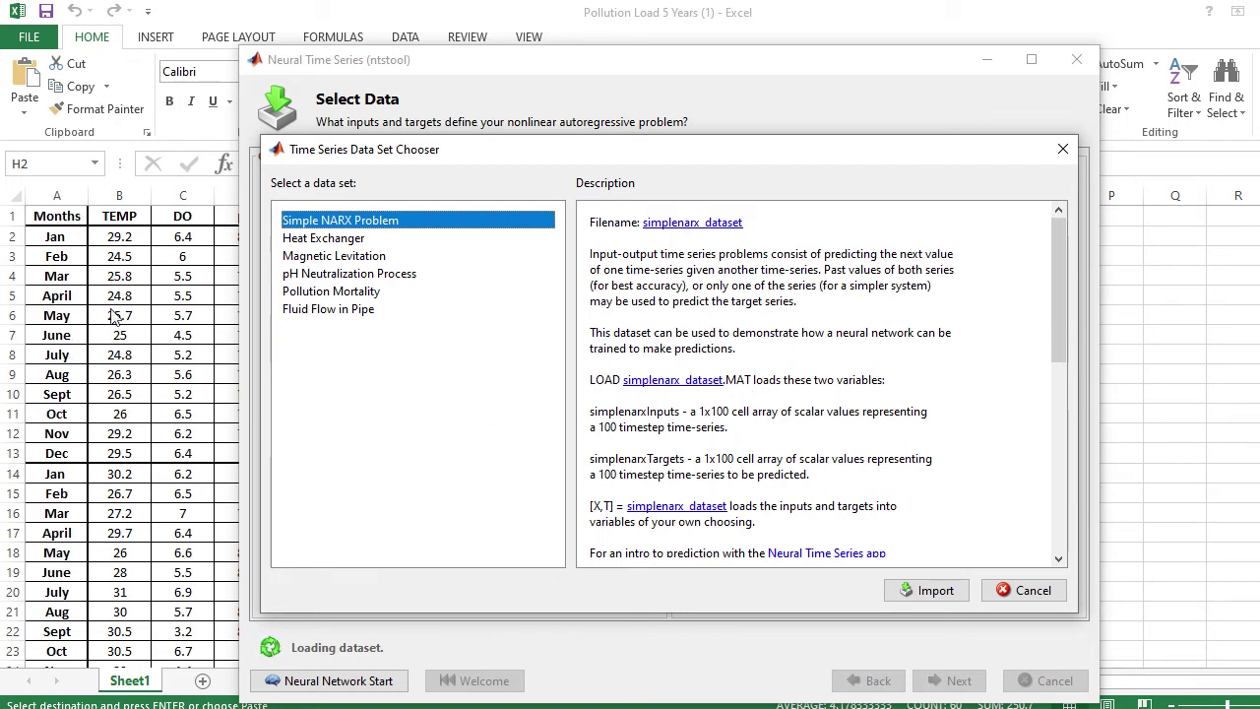
pyautogui.click(324, 246)
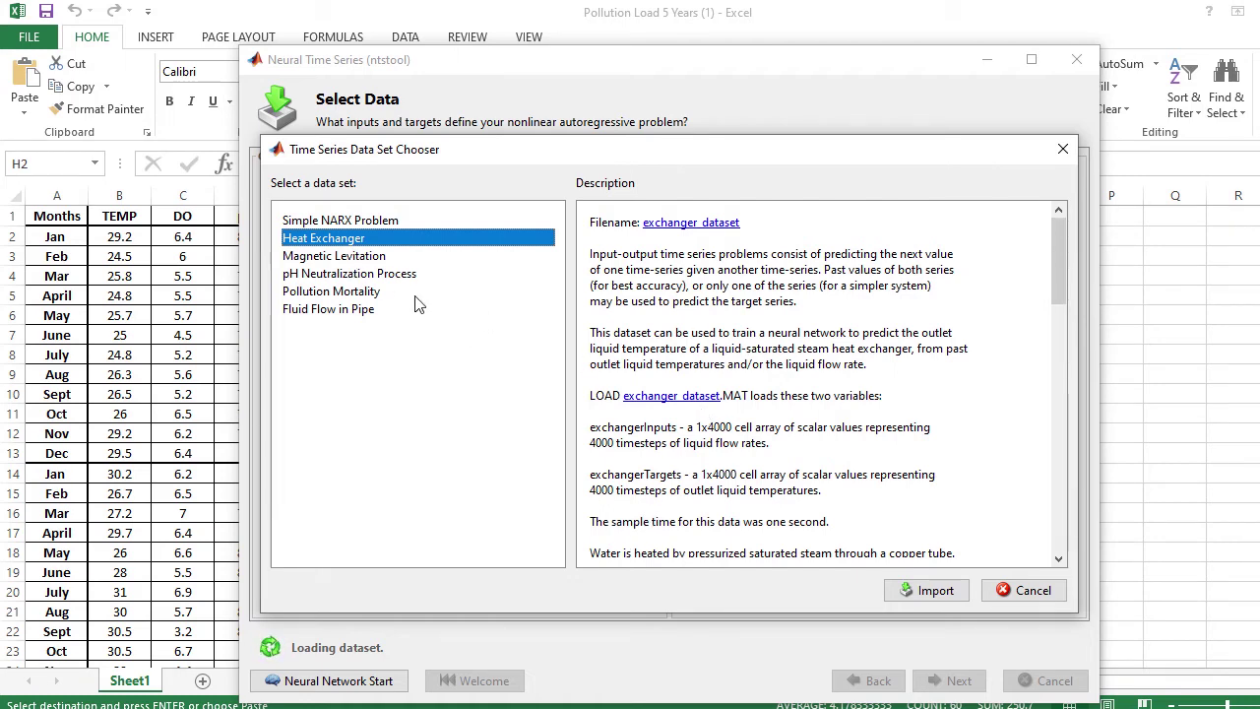
pyautogui.click(335, 257)
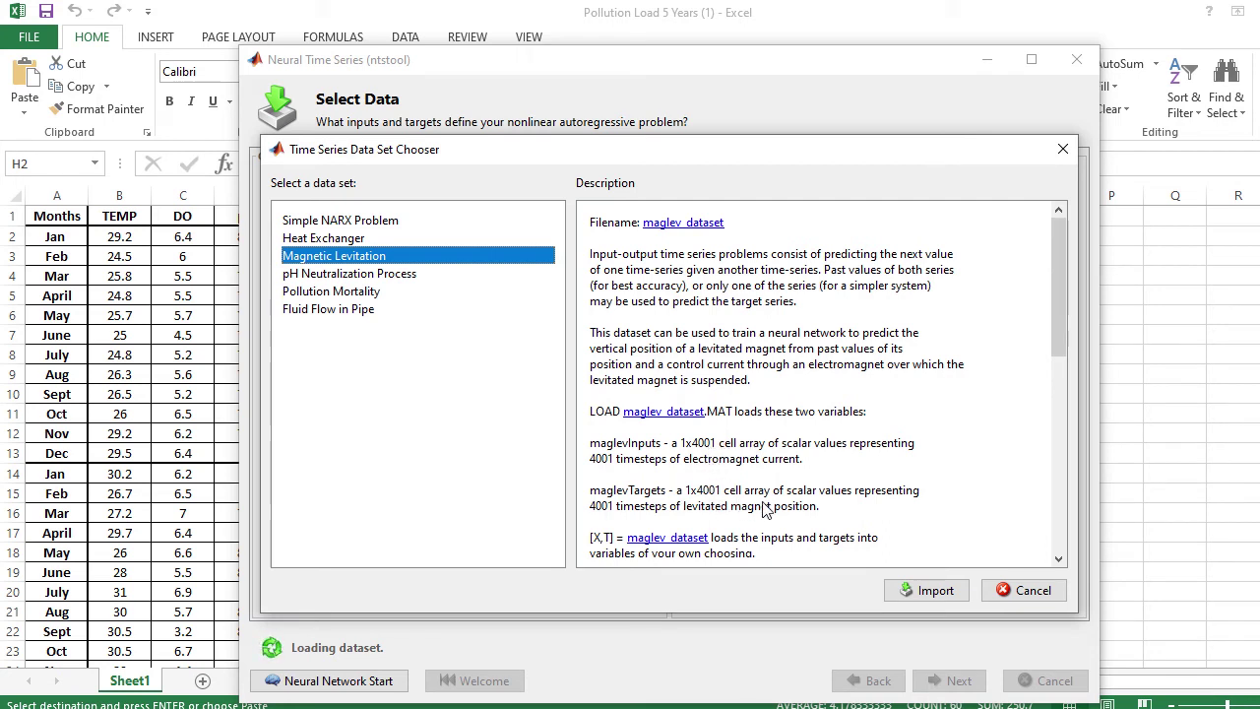
pyautogui.click(327, 278)
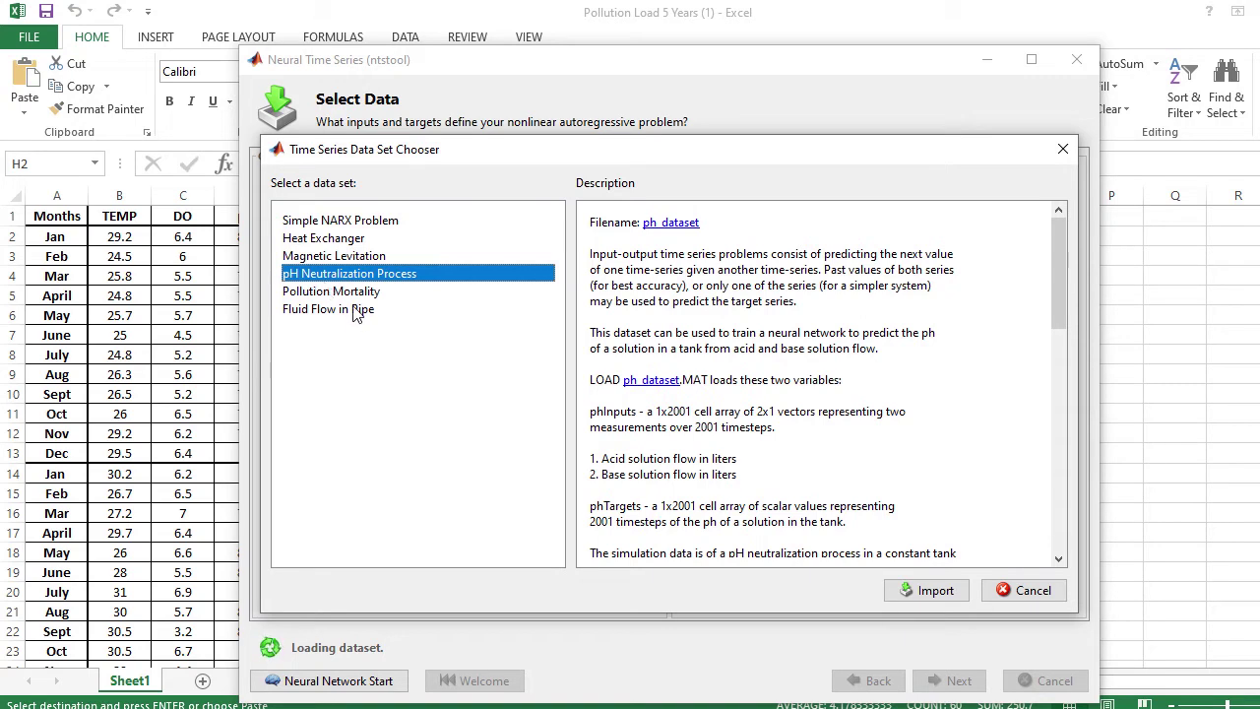
pyautogui.click(337, 293)
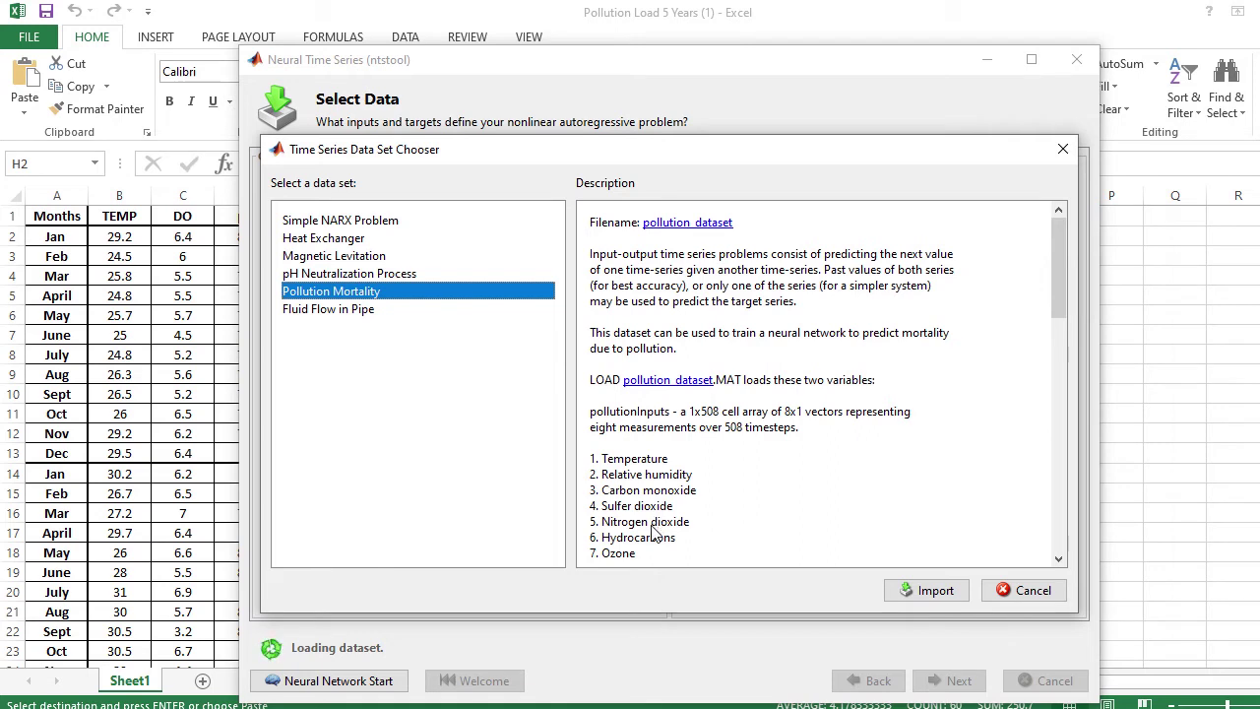
pyautogui.scroll(-2, 652, 541)
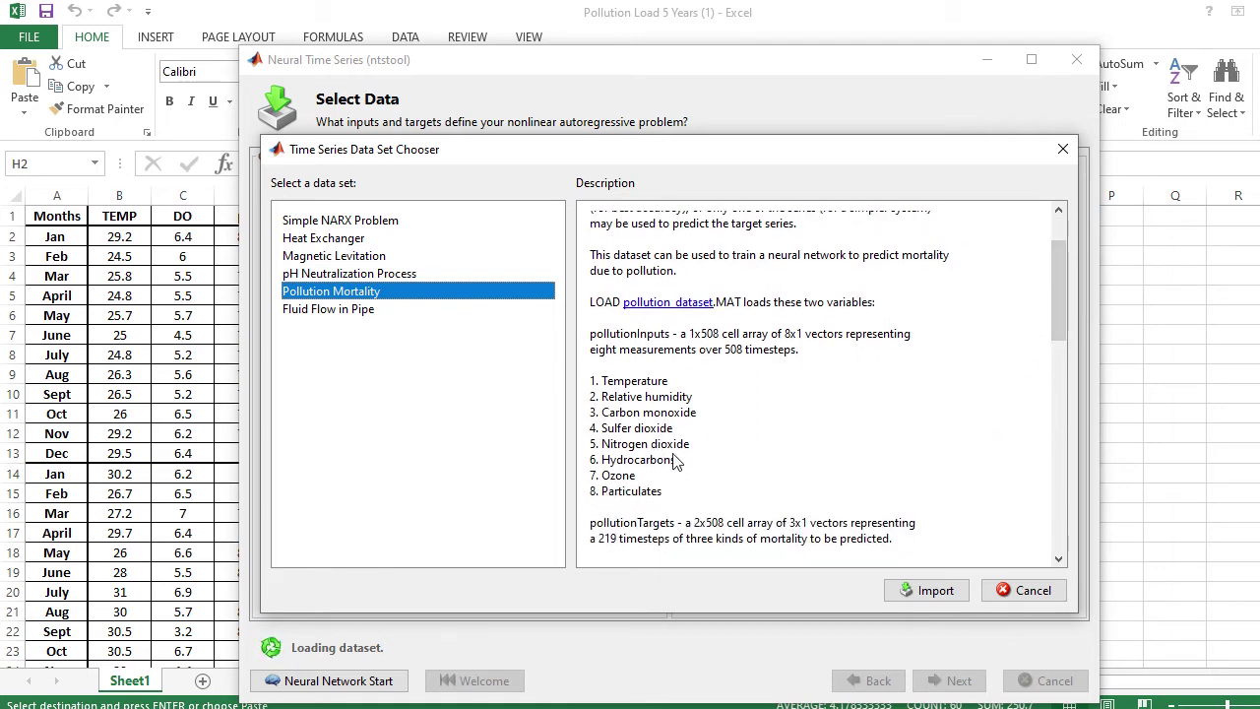
pyautogui.moveTo(1058, 297); pyautogui.dragTo(1045, 351)
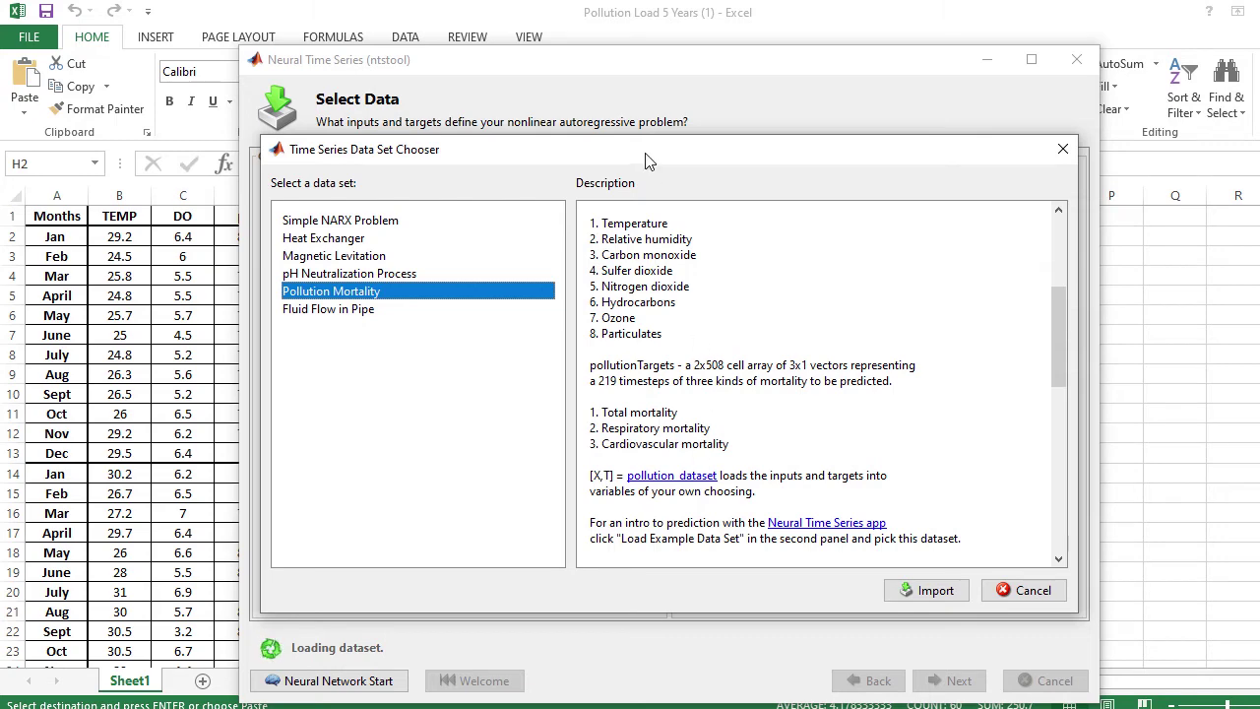
pyautogui.moveTo(650, 160); pyautogui.dragTo(927, 151)
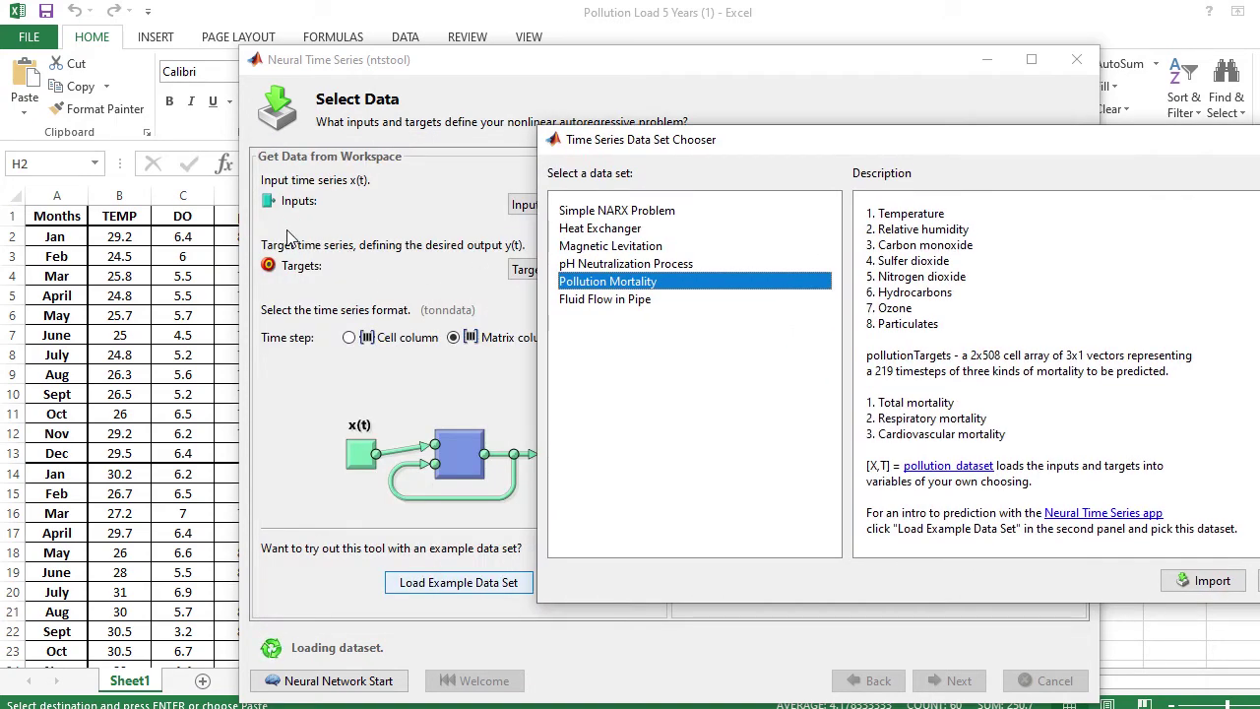
pyautogui.moveTo(763, 148); pyautogui.dragTo(674, 153)
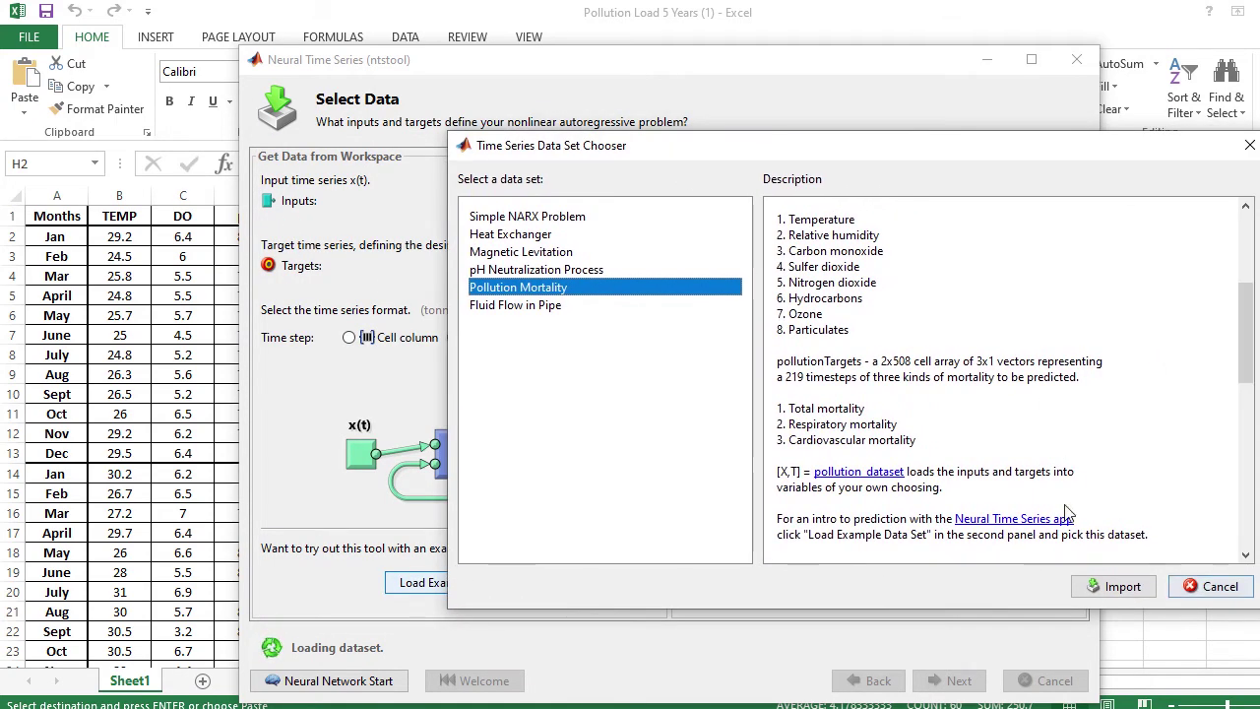
pyautogui.click(548, 309)
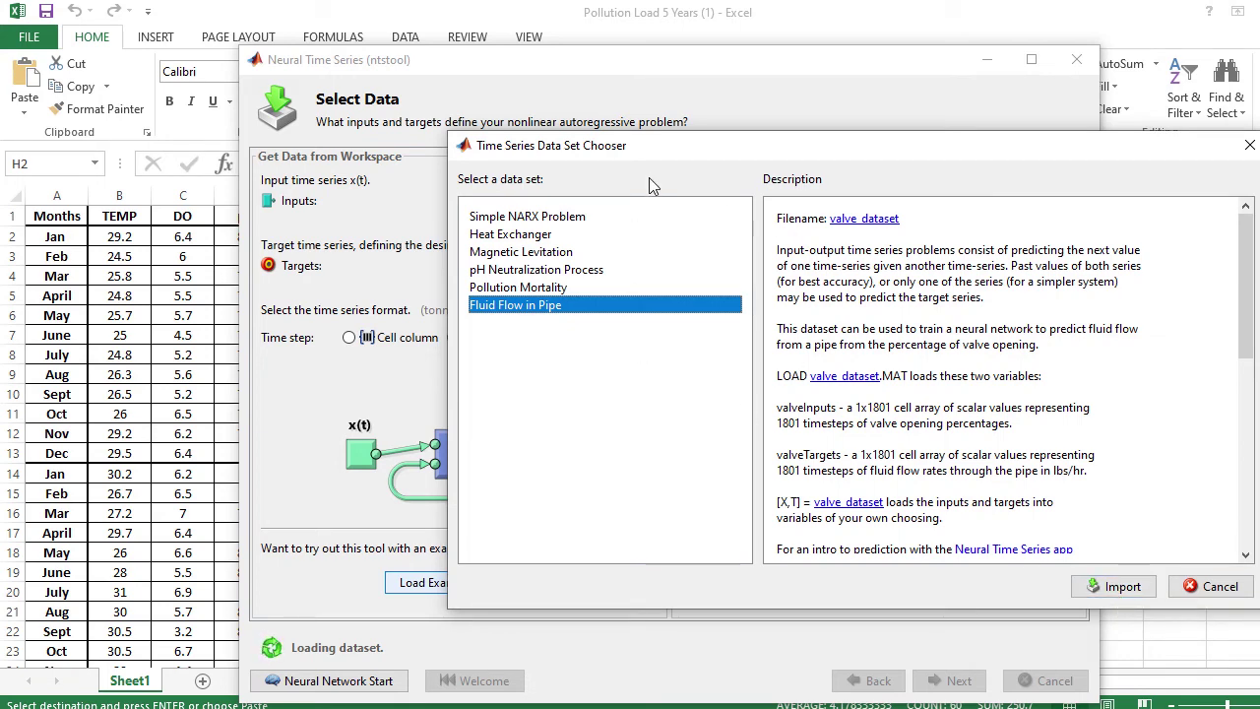
pyautogui.click(1213, 589)
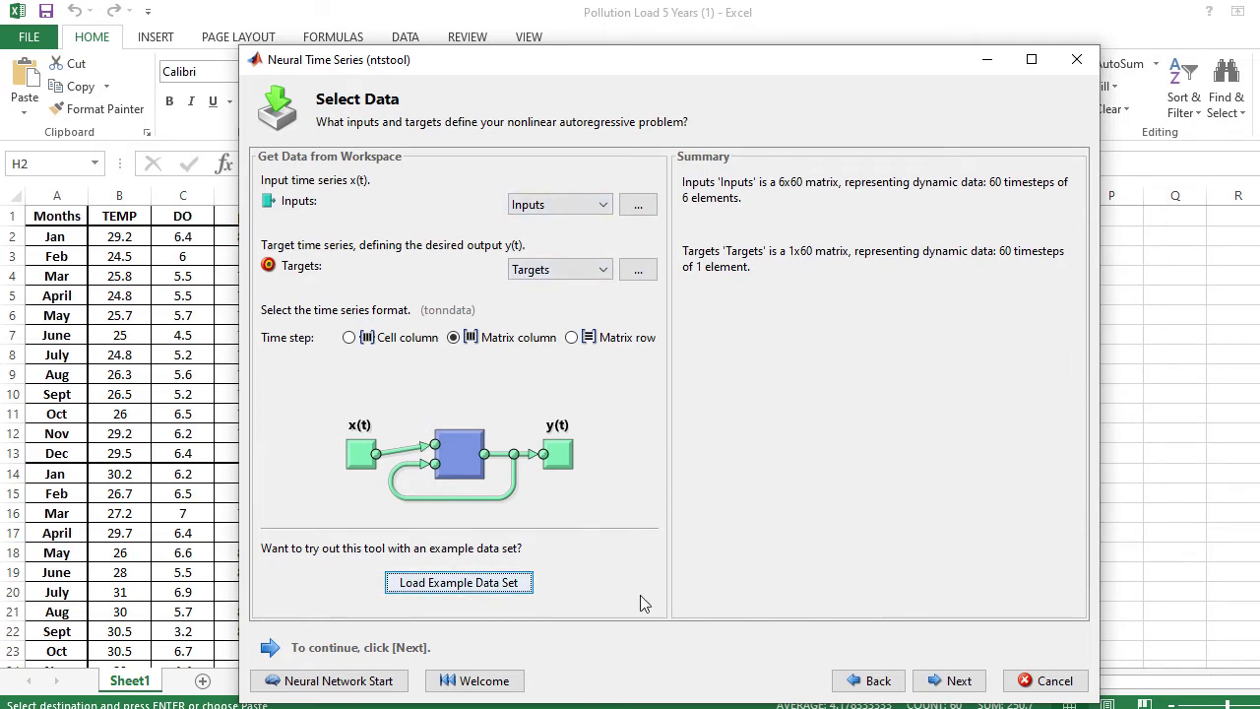
pyautogui.click(817, 679)
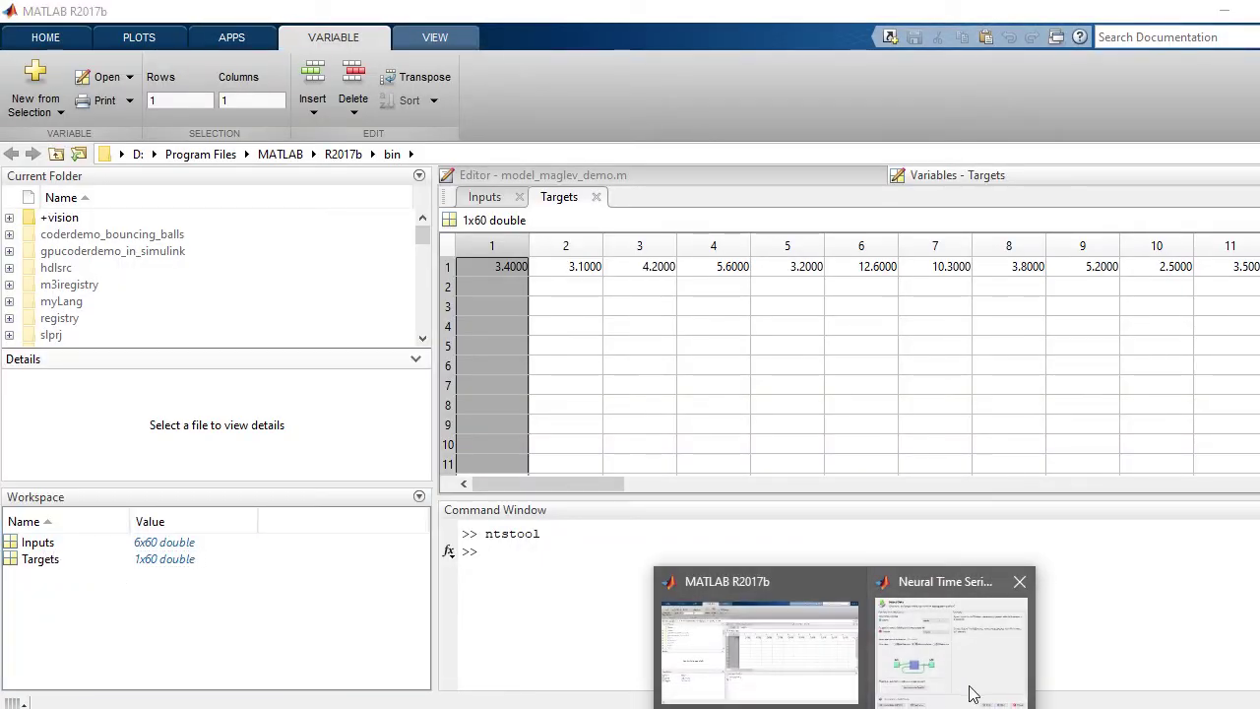
pyautogui.click(971, 687)
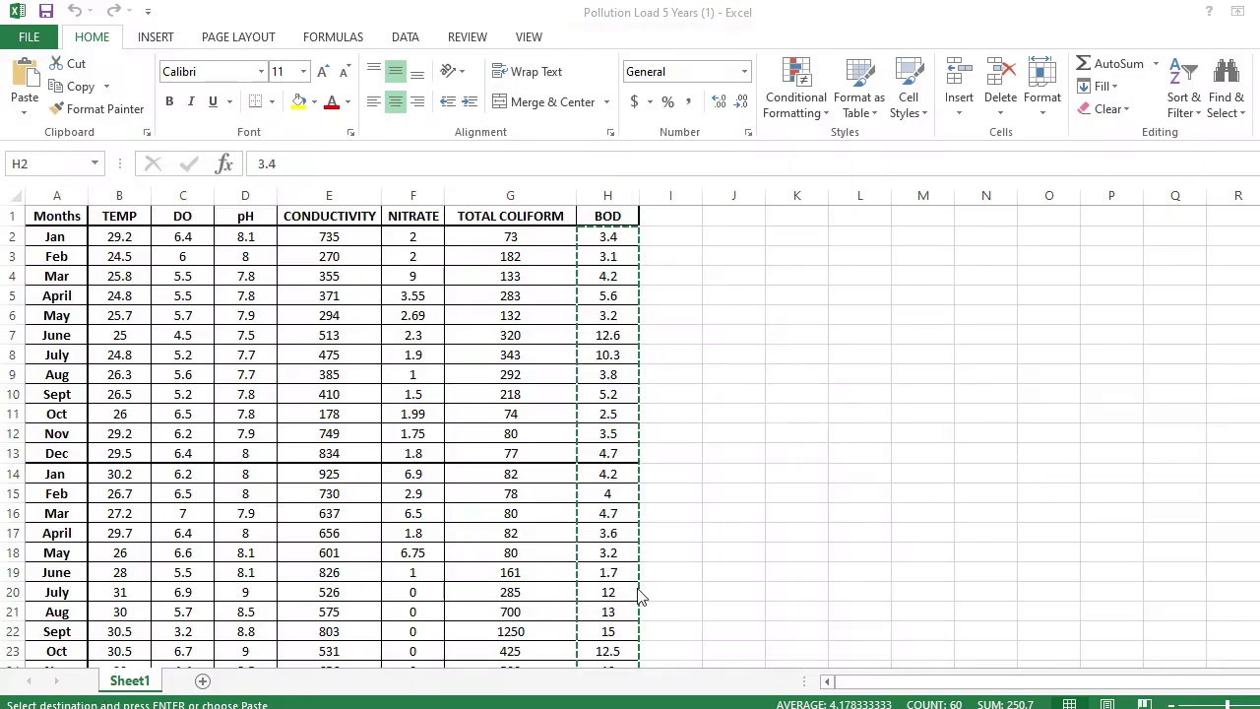
pyautogui.hotkey('ctrl', 'shift', 'Down')
pyautogui.hotkey('ctrl', 'c')
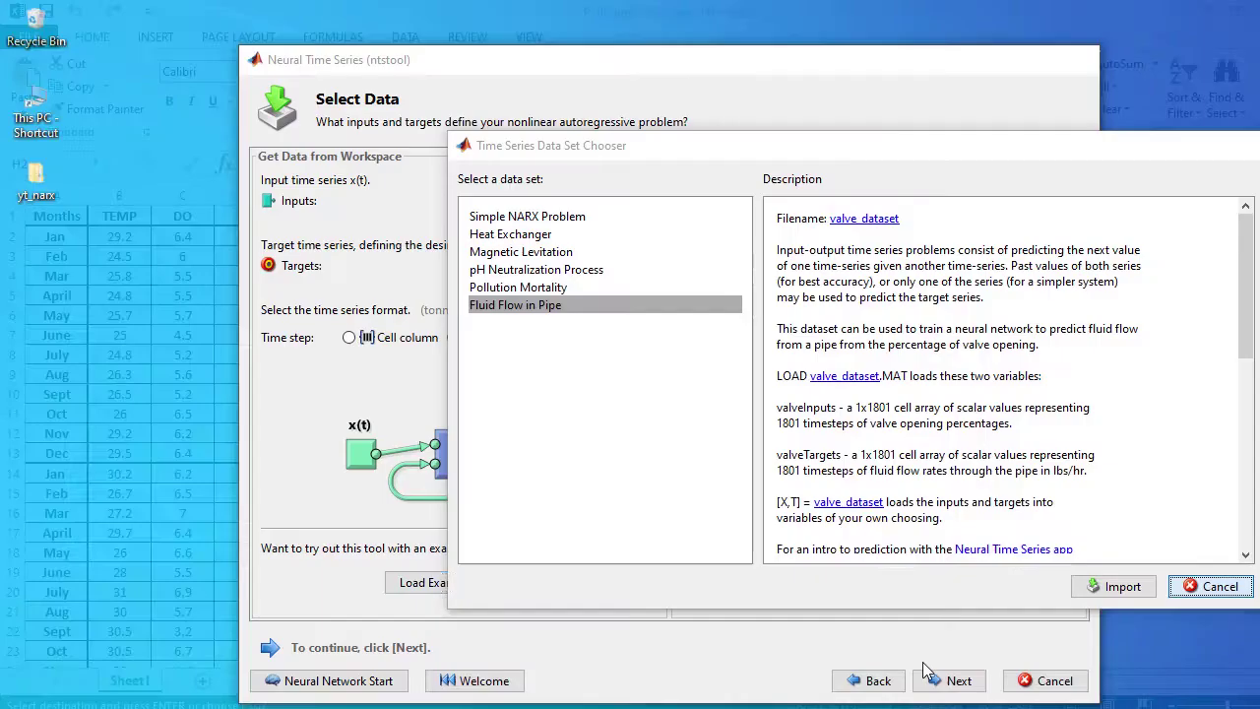
# - Return to the Neural Time Series window and proceed with the selected data to the Network Architecture settings
pyautogui.click(950, 684)
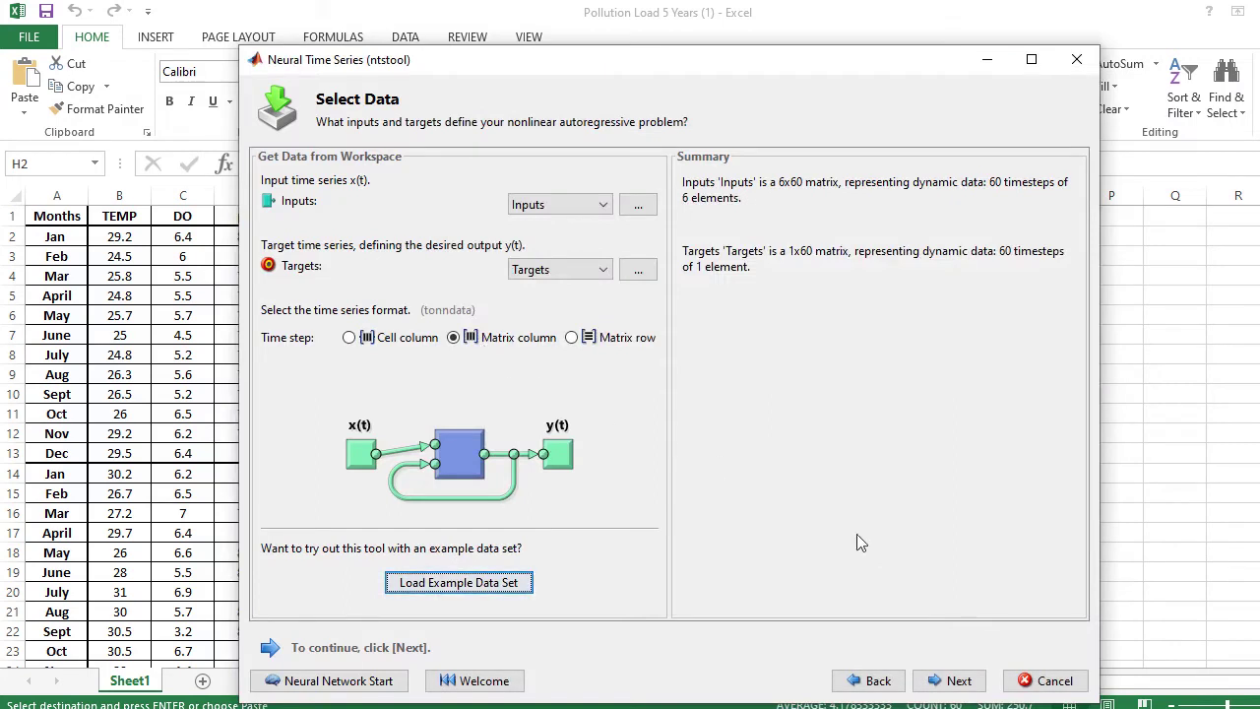
pyautogui.click(940, 683)
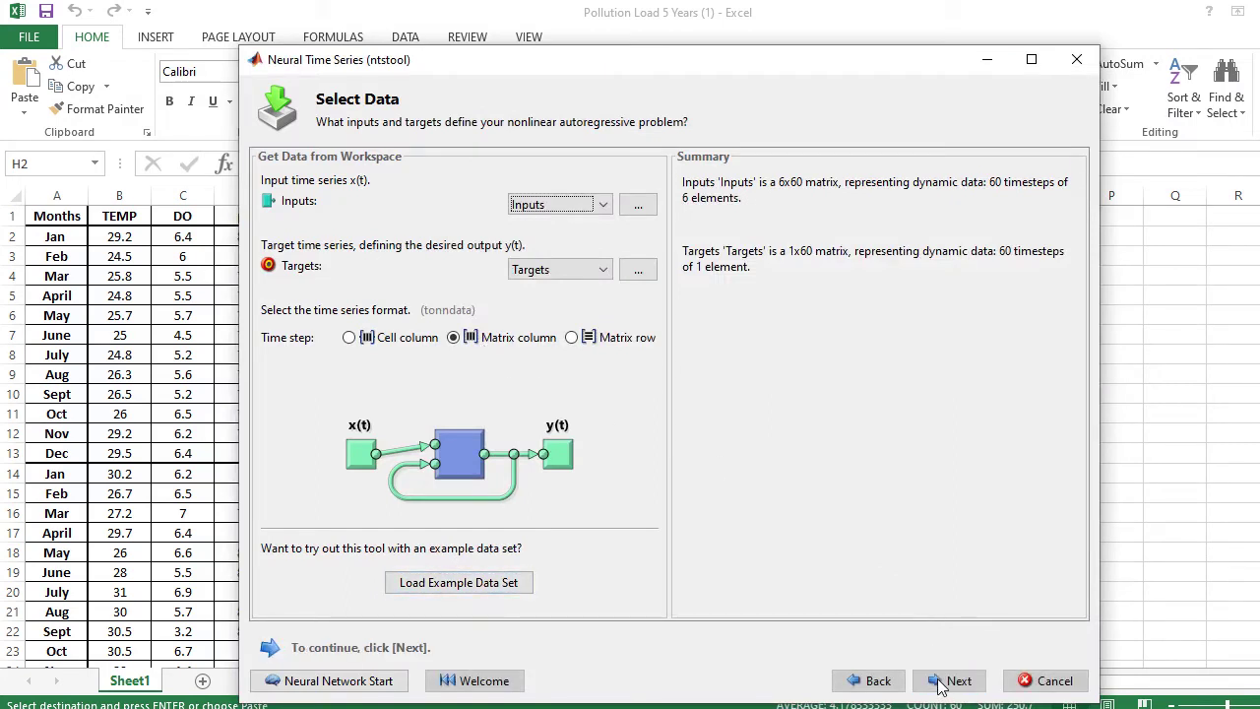
pyautogui.click(941, 684)
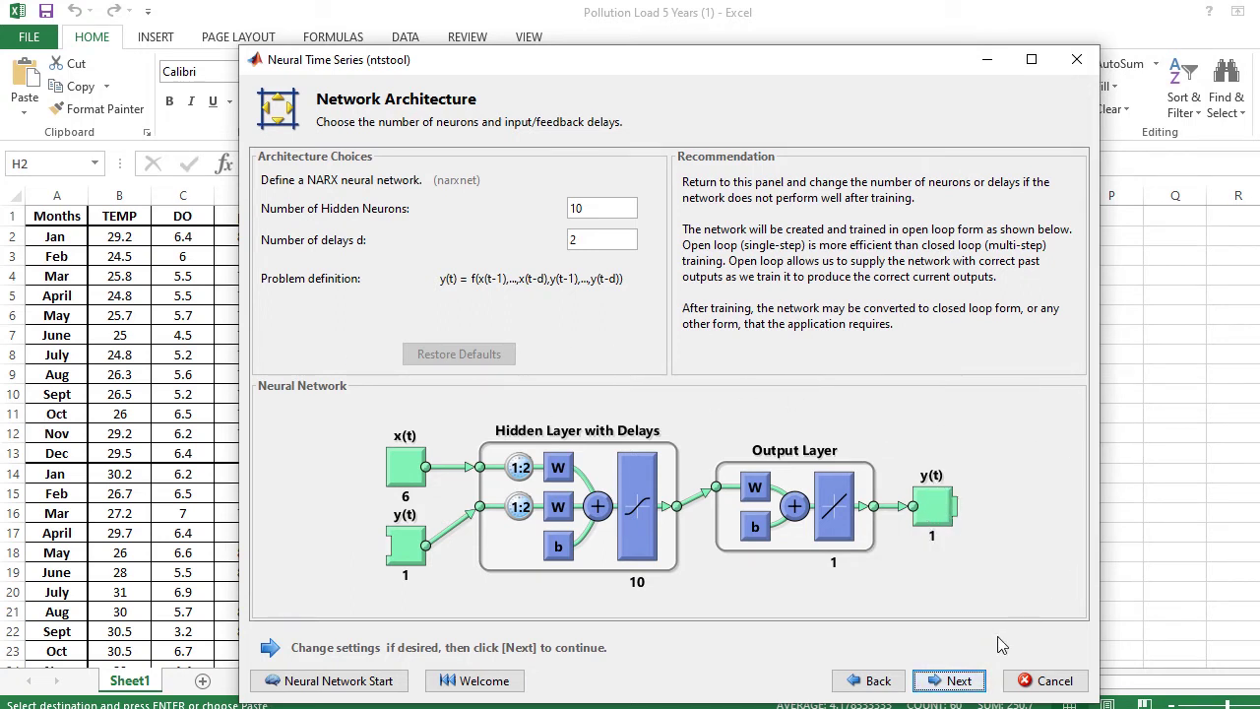
# - Accept the network architecture with 10 hidden neurons and 2 delays, and check the available training algorithms
pyautogui.click(958, 681)
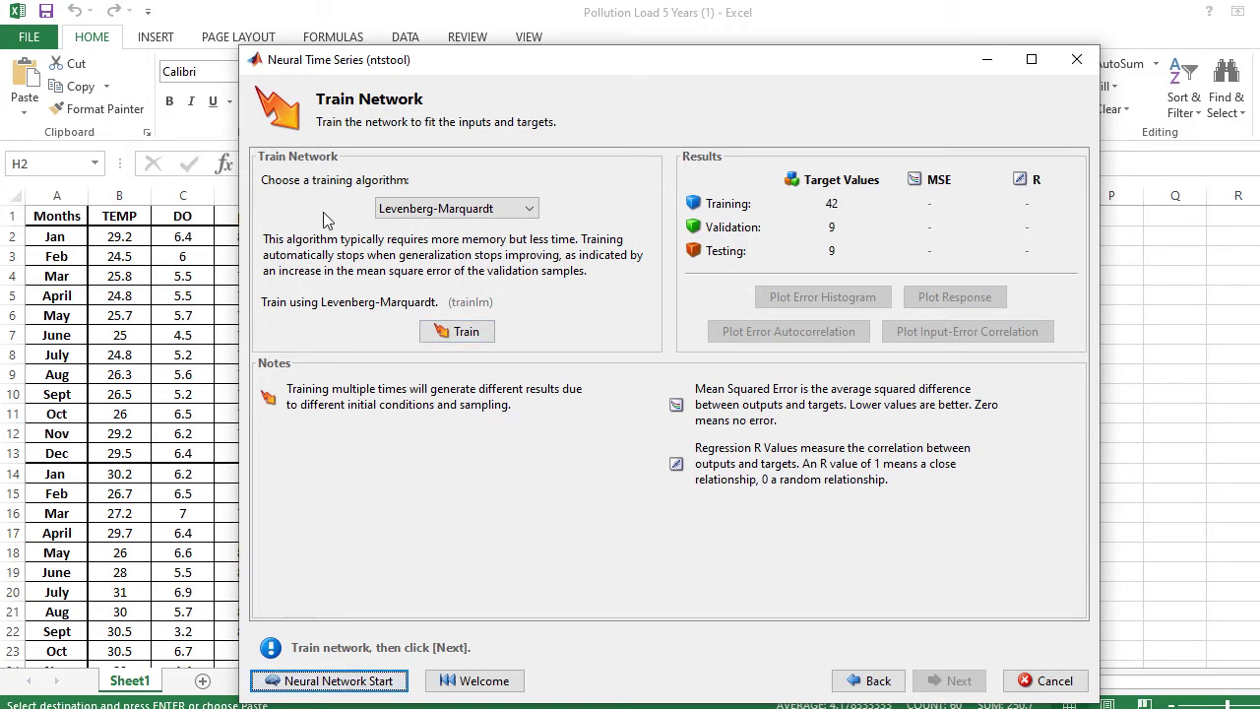
pyautogui.click(524, 211)
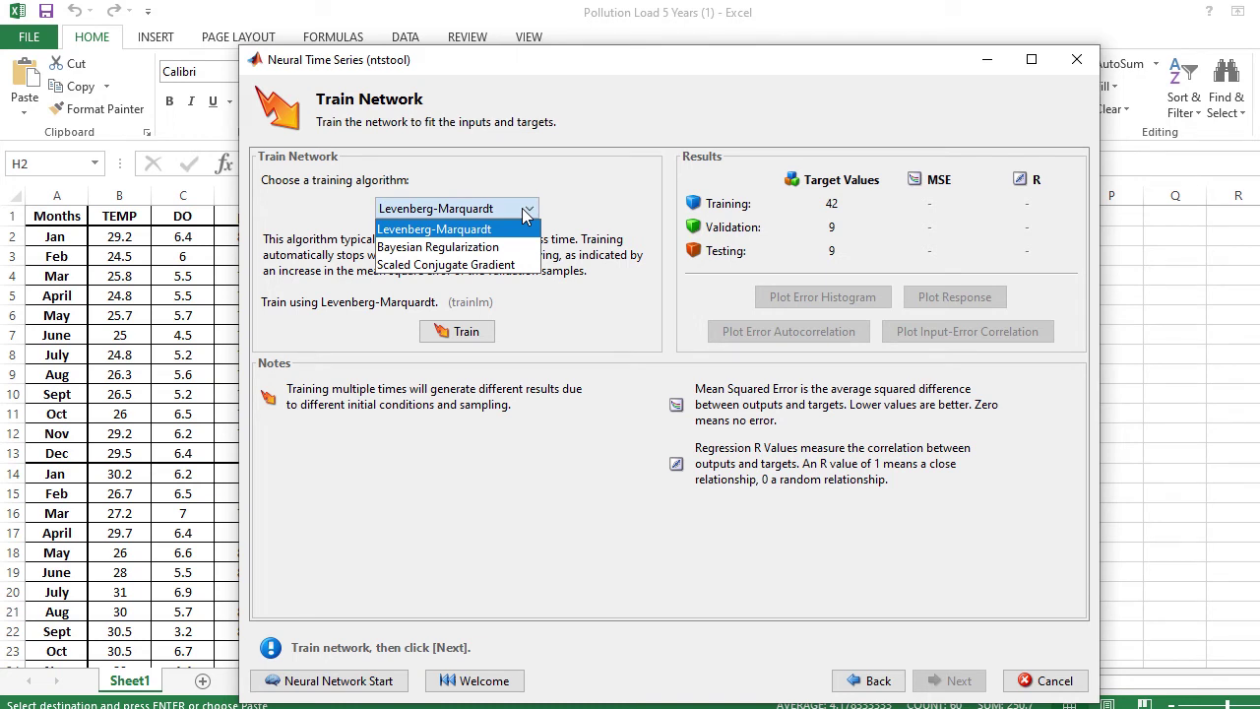
pyautogui.click(524, 214)
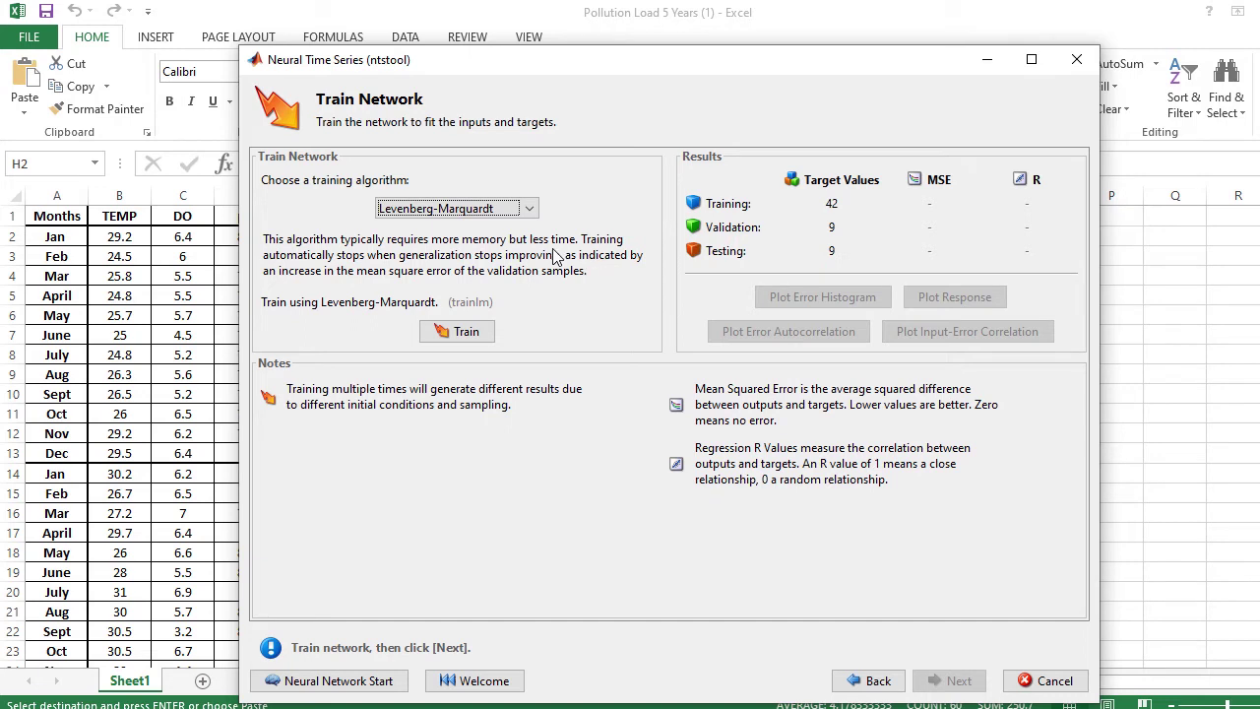
# - Examine the descriptions of the Bayesian Regularization and Scaled Conjugate Gradient training algorithms
pyautogui.click(521, 208)
pyautogui.click(497, 244)
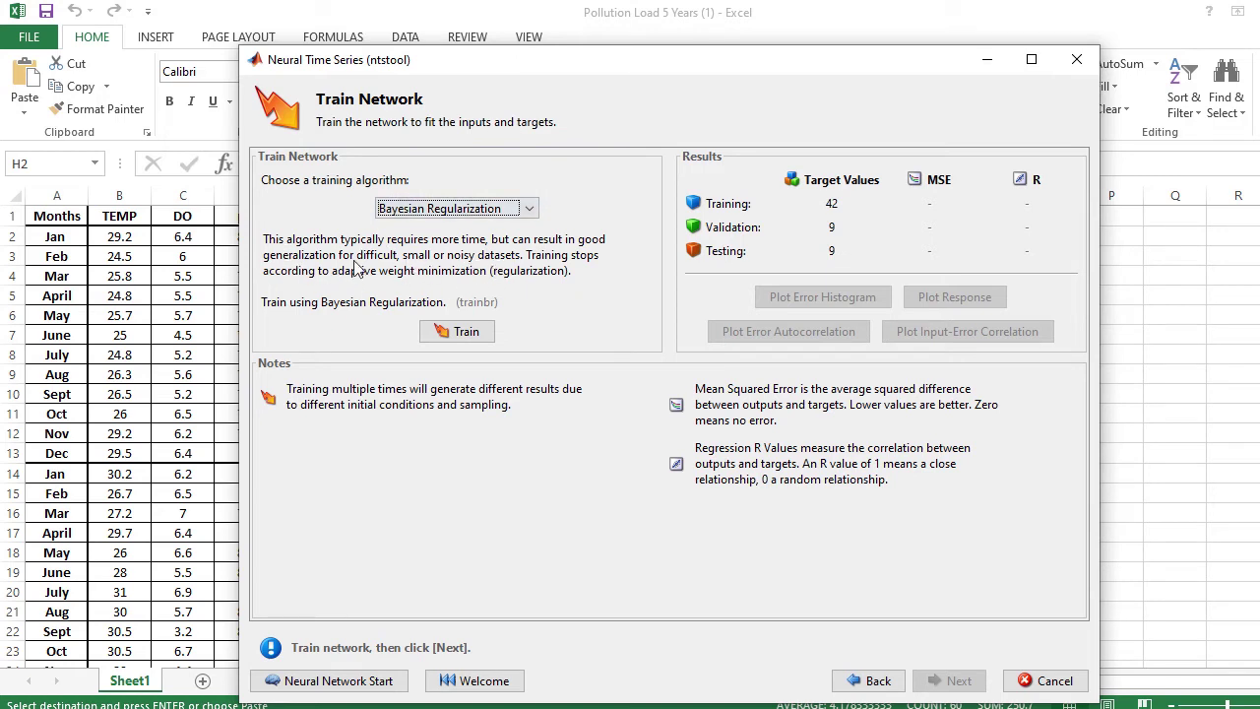
pyautogui.click(527, 209)
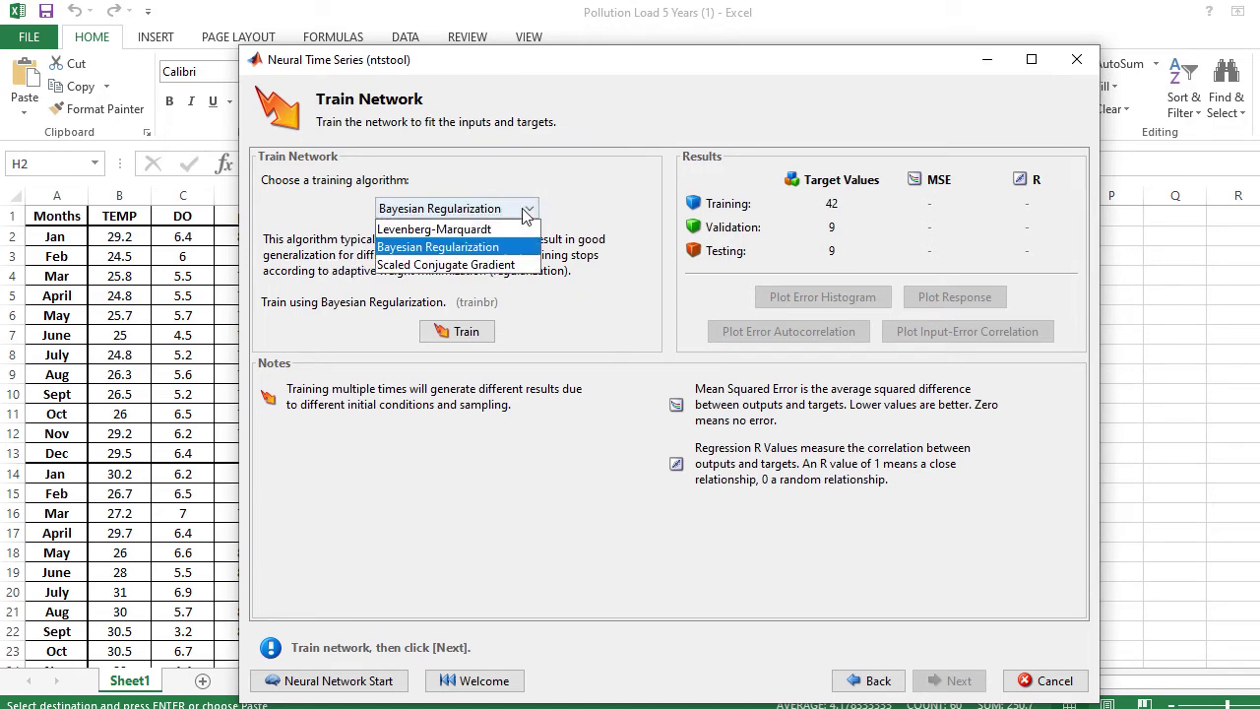
pyautogui.click(467, 264)
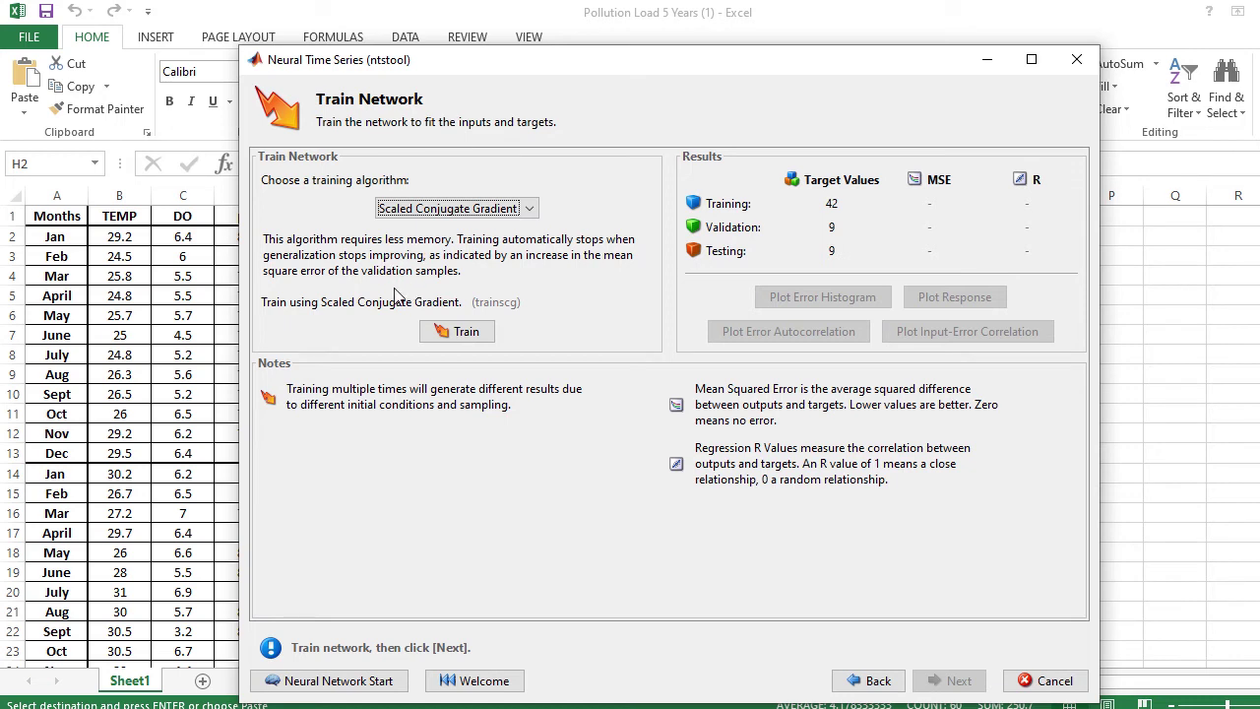
# - Choose Levenberg-Marquardt as the training algorithm and train the network
pyautogui.click(479, 210)
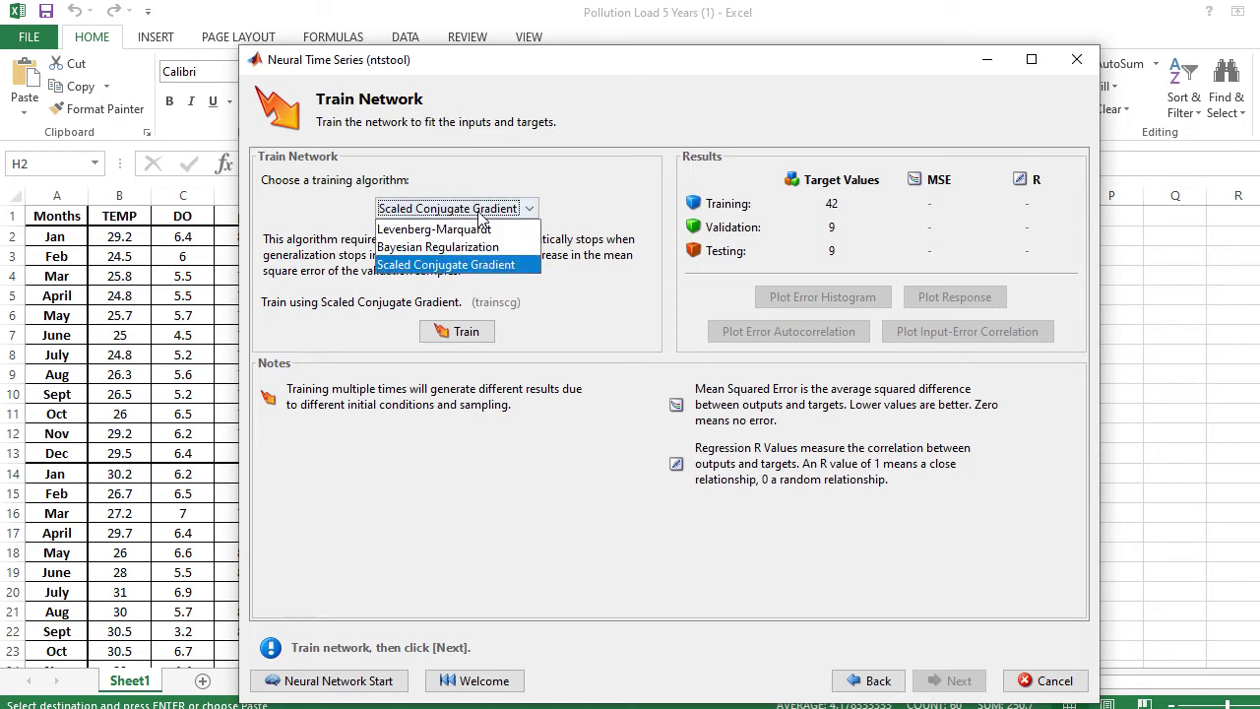
pyautogui.click(470, 232)
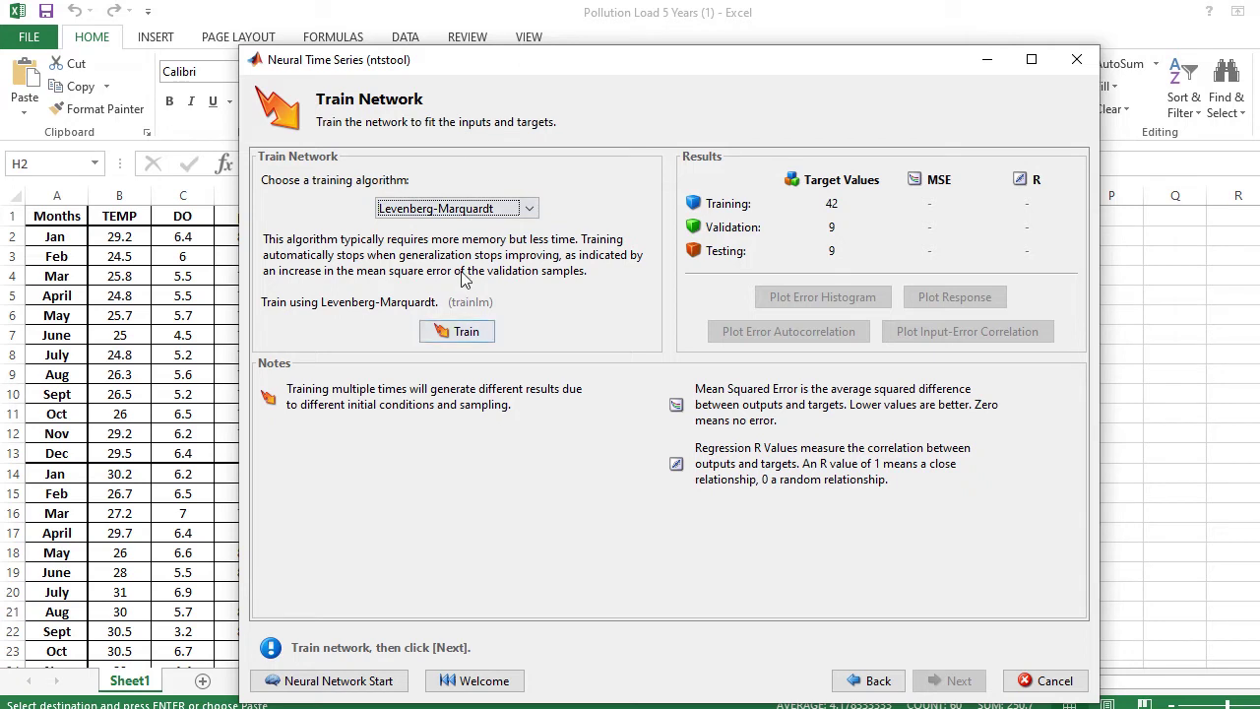
pyautogui.click(465, 334)
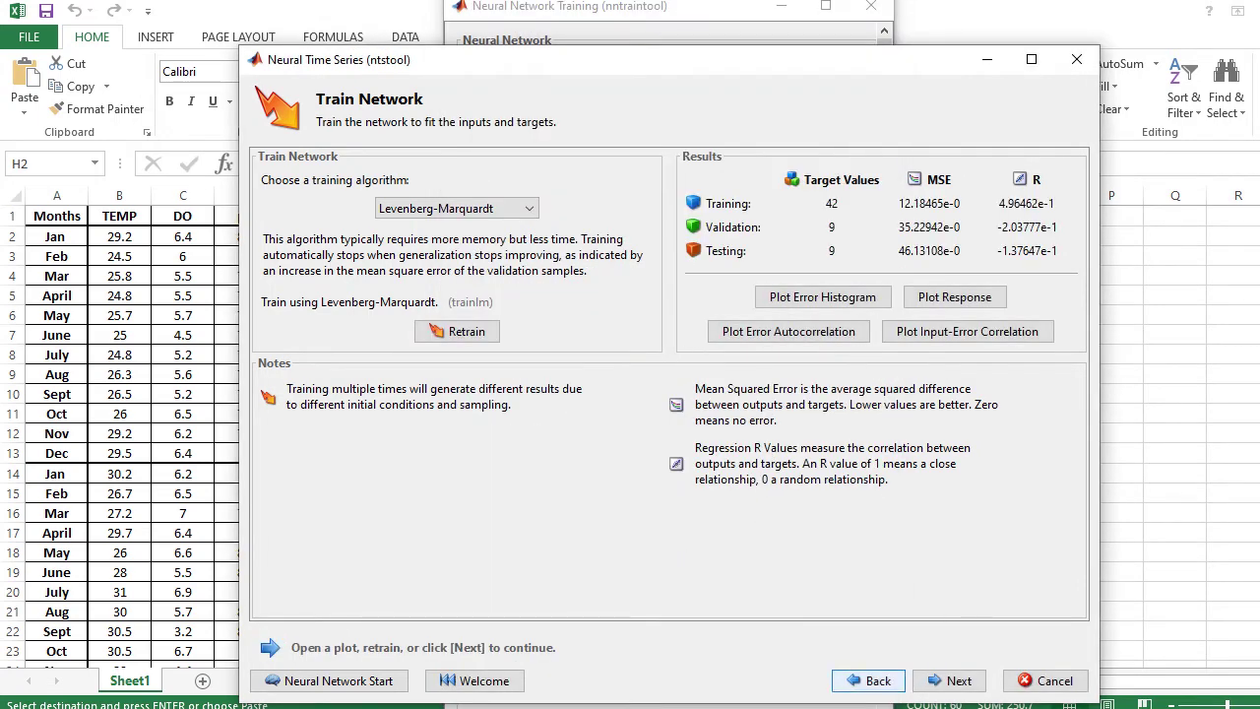
# - Bring up the Neural Network Training window and examine the Performance and Training State plots, closing each one
pyautogui.click(1019, 632)
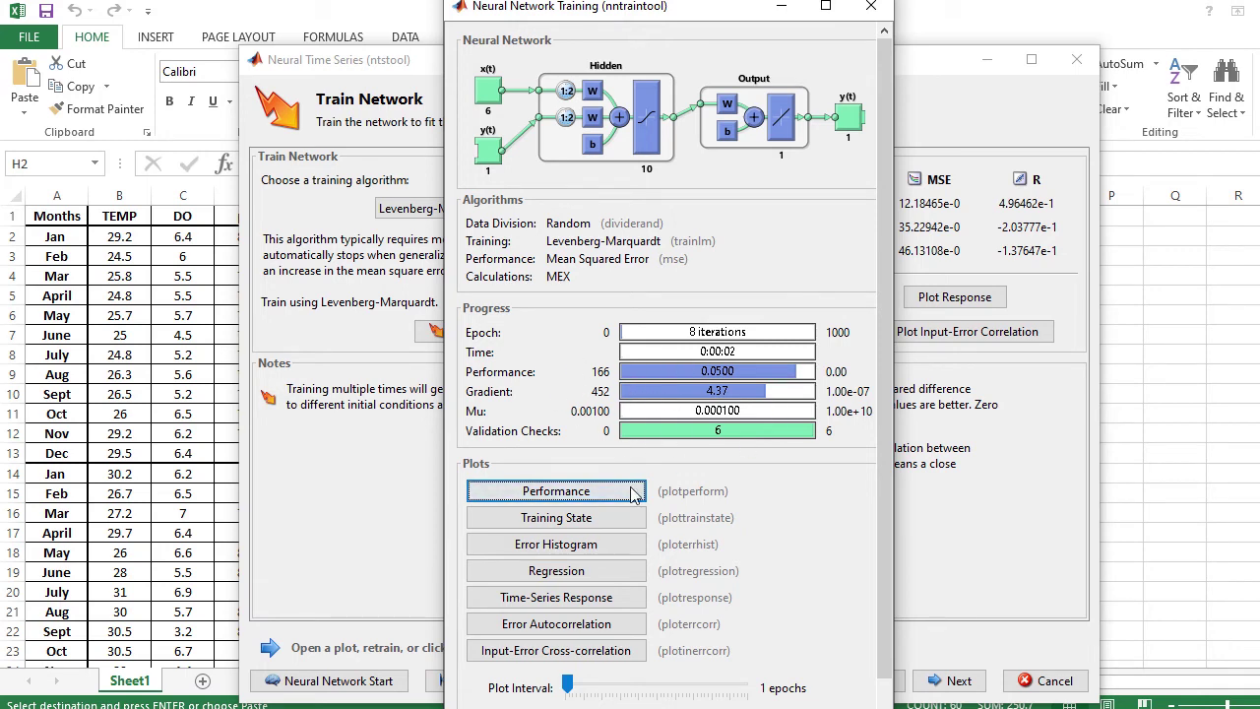
pyautogui.click(541, 495)
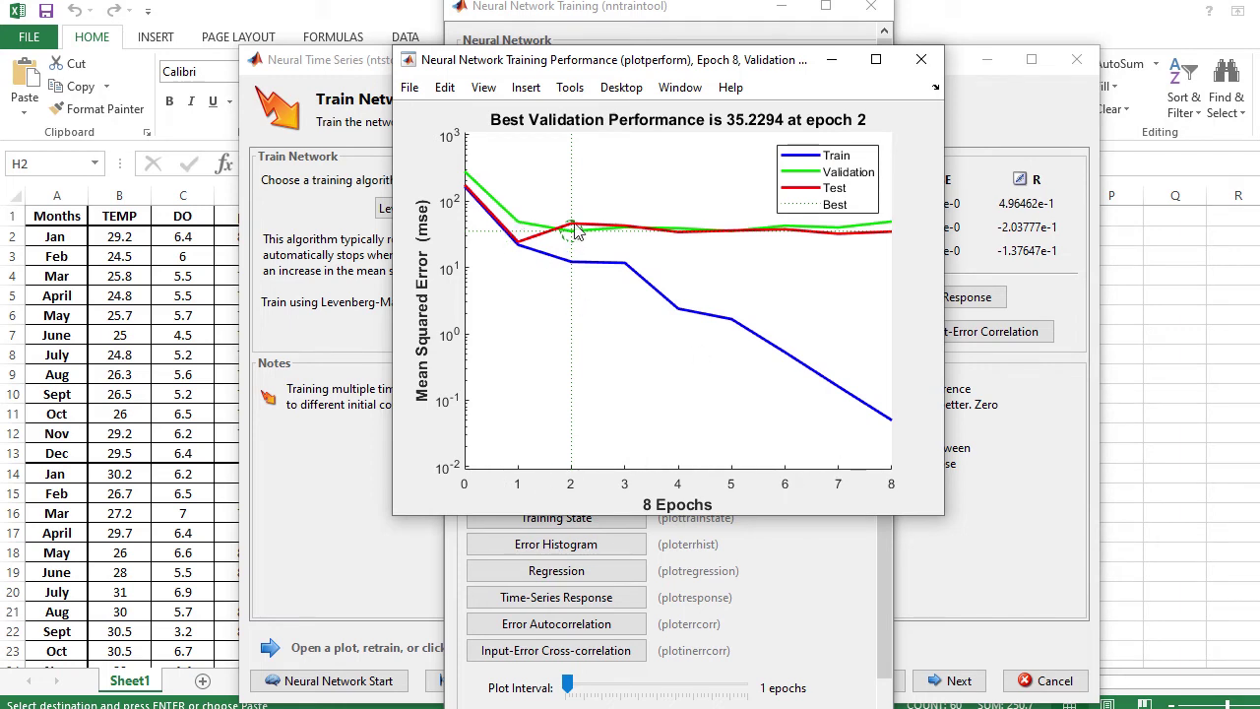
pyautogui.click(922, 60)
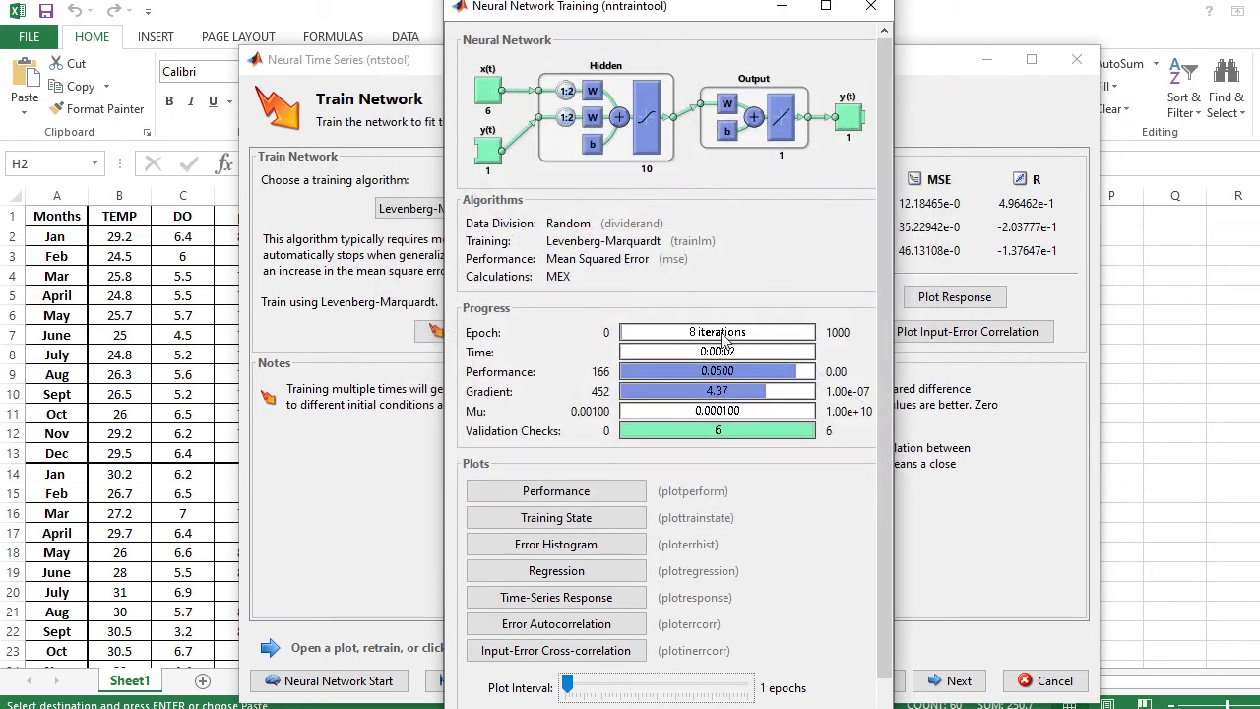
pyautogui.click(579, 525)
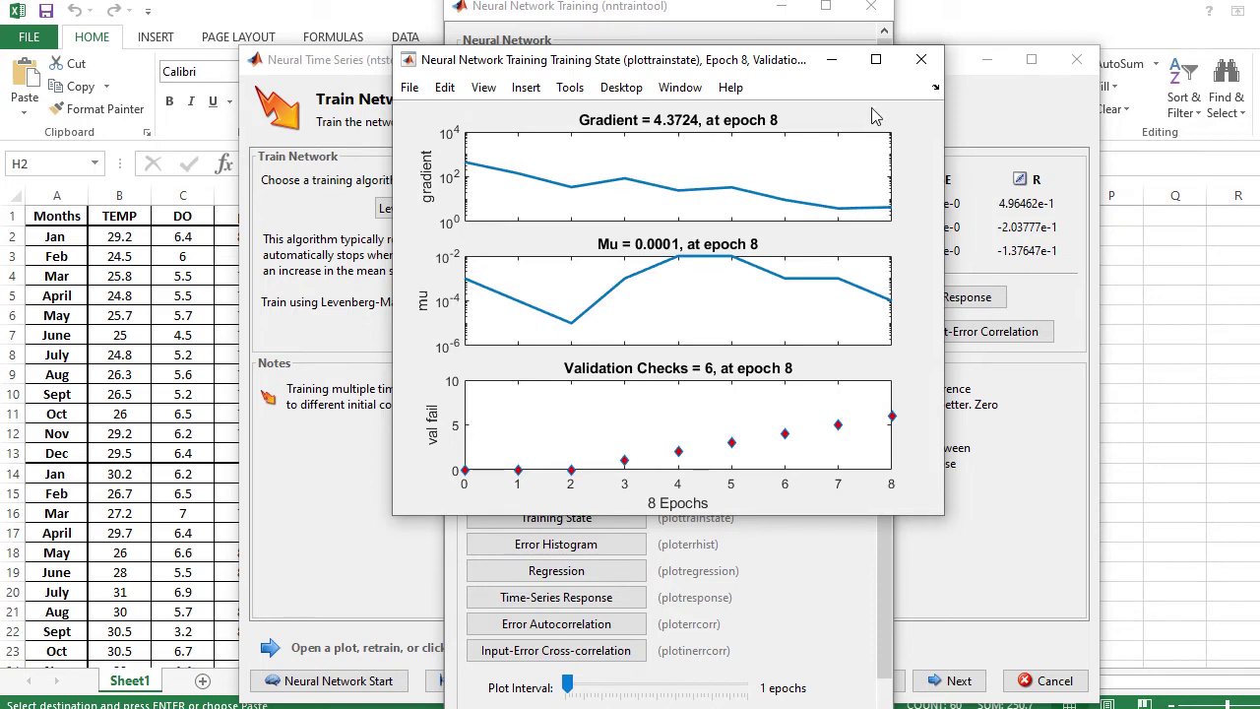
pyautogui.click(922, 61)
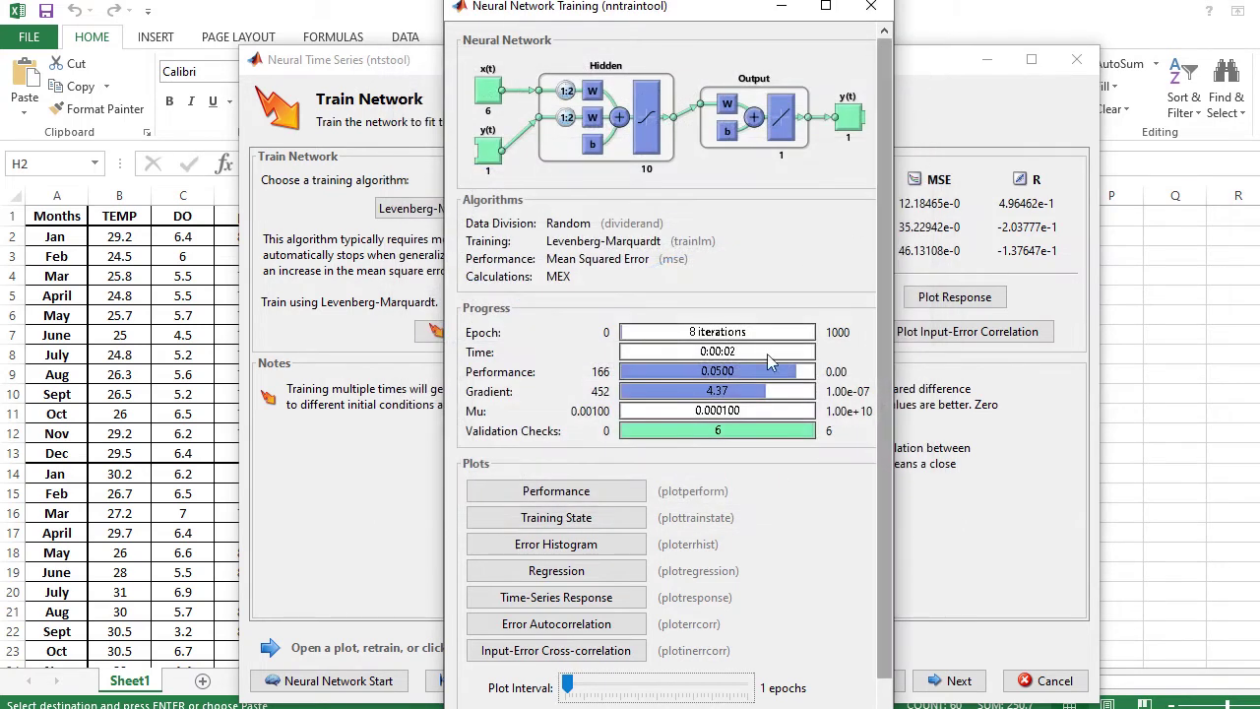
# - Examine the Error Histogram of the trained network and close it
pyautogui.click(544, 552)
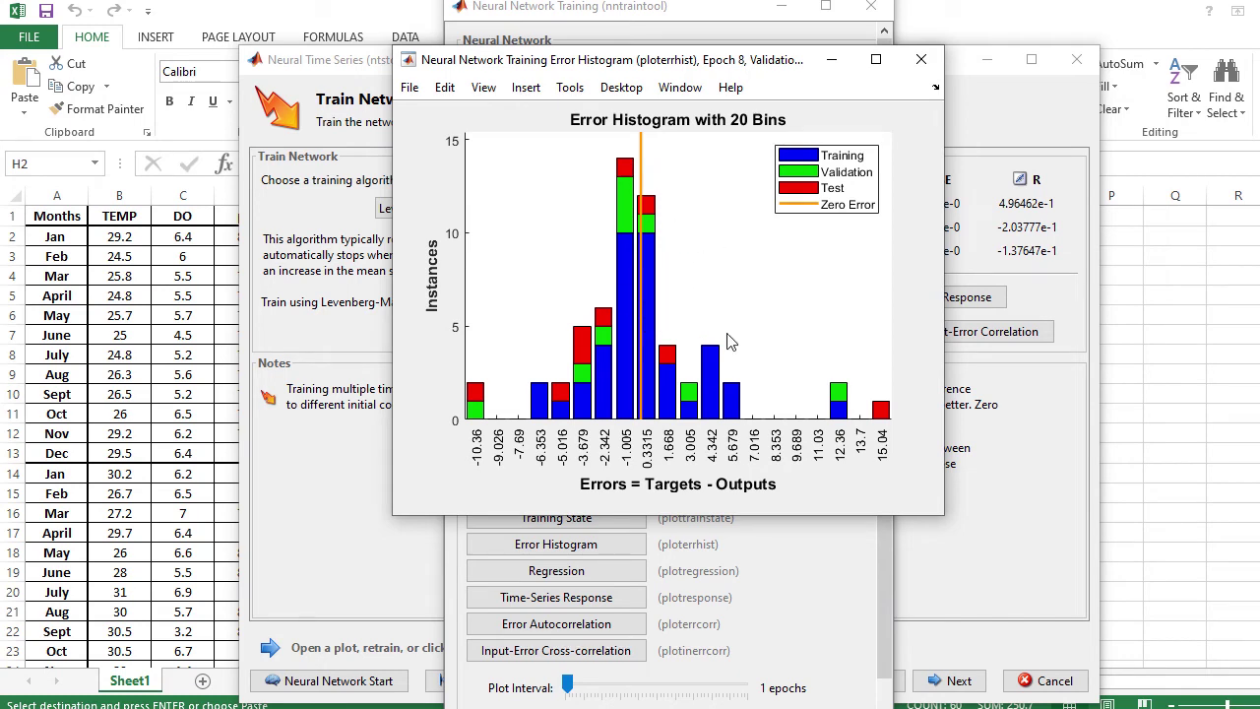
pyautogui.click(920, 60)
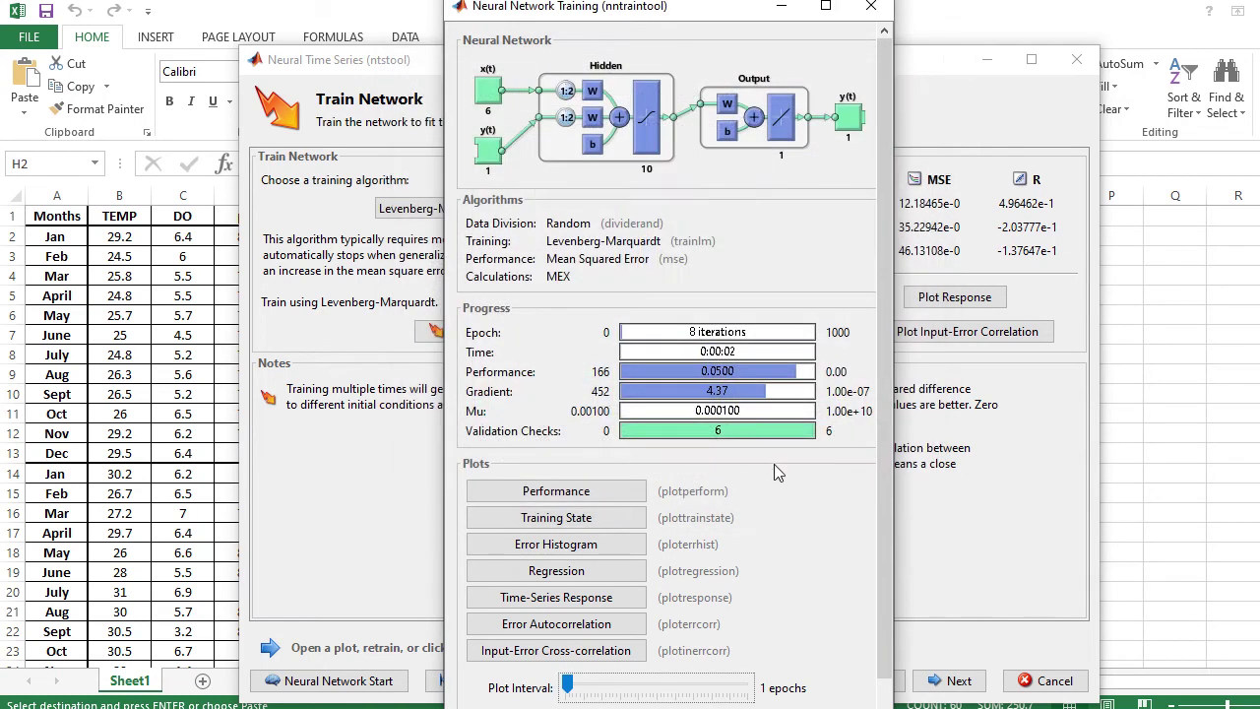
pyautogui.click(578, 553)
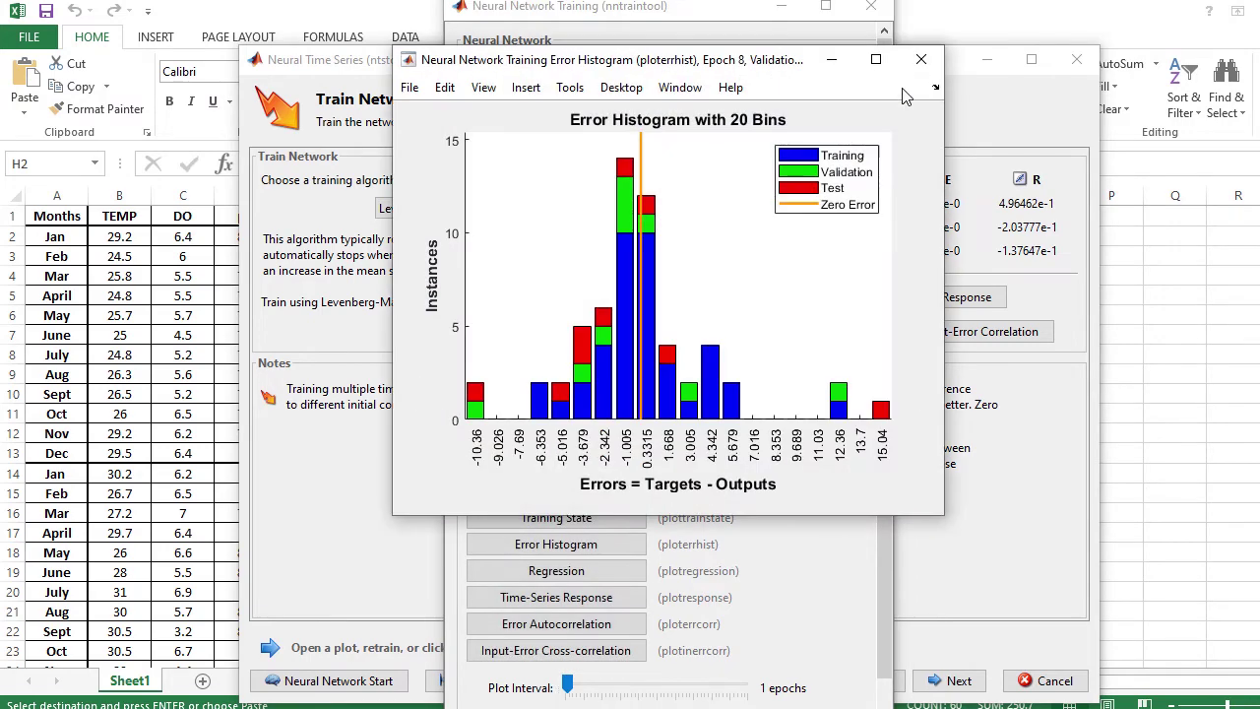
pyautogui.click(921, 59)
# - Examine the Regression plots, close them, and move the training window aside to uncover the training settings
pyautogui.click(559, 576)
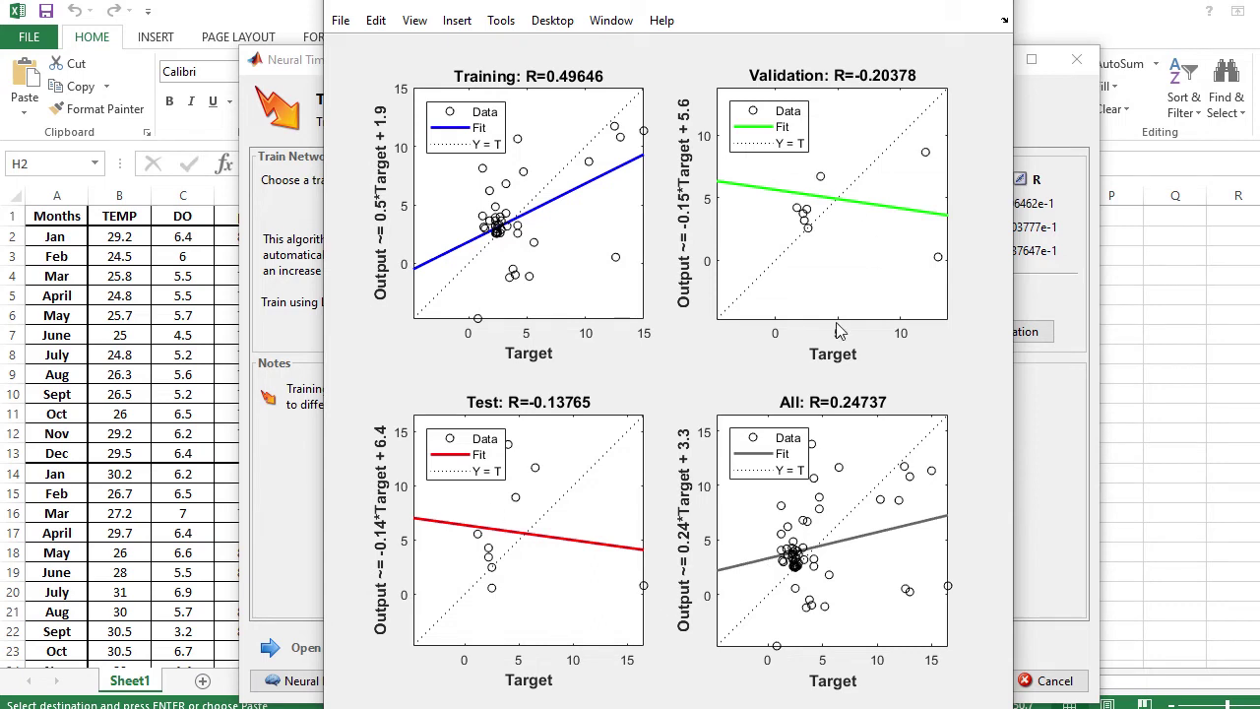
pyautogui.click(965, 8)
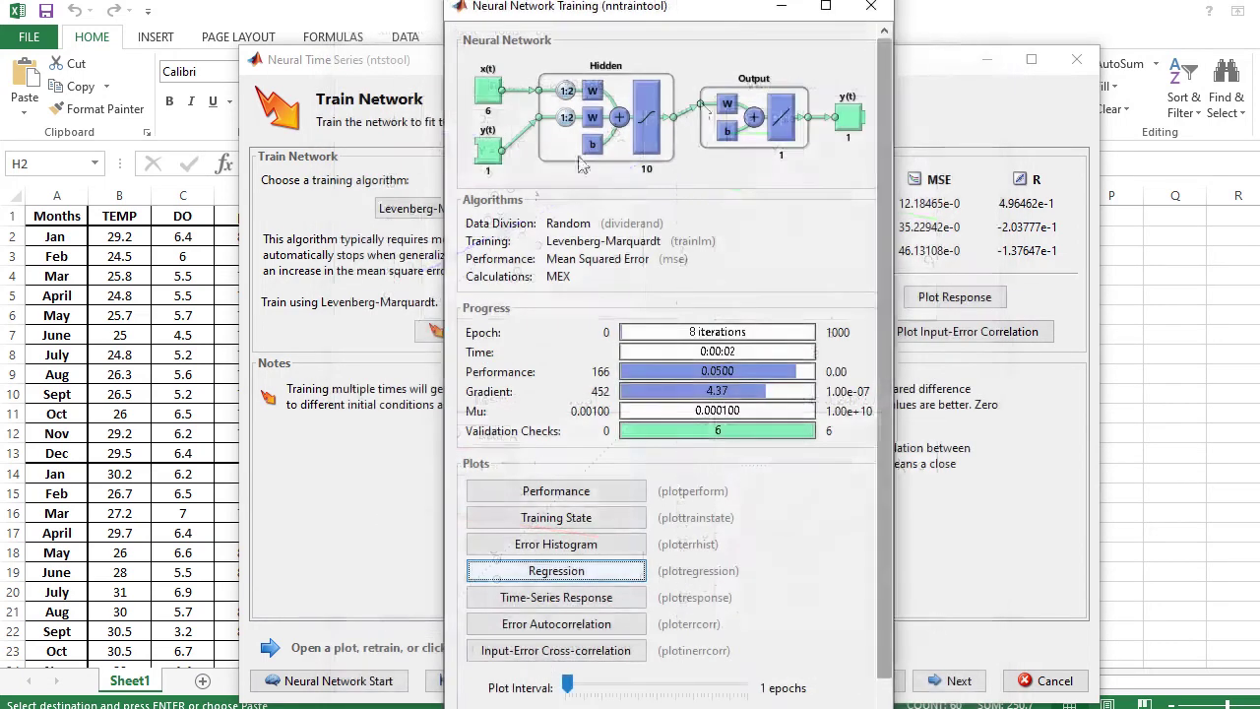
pyautogui.moveTo(591, 6); pyautogui.dragTo(808, 49)
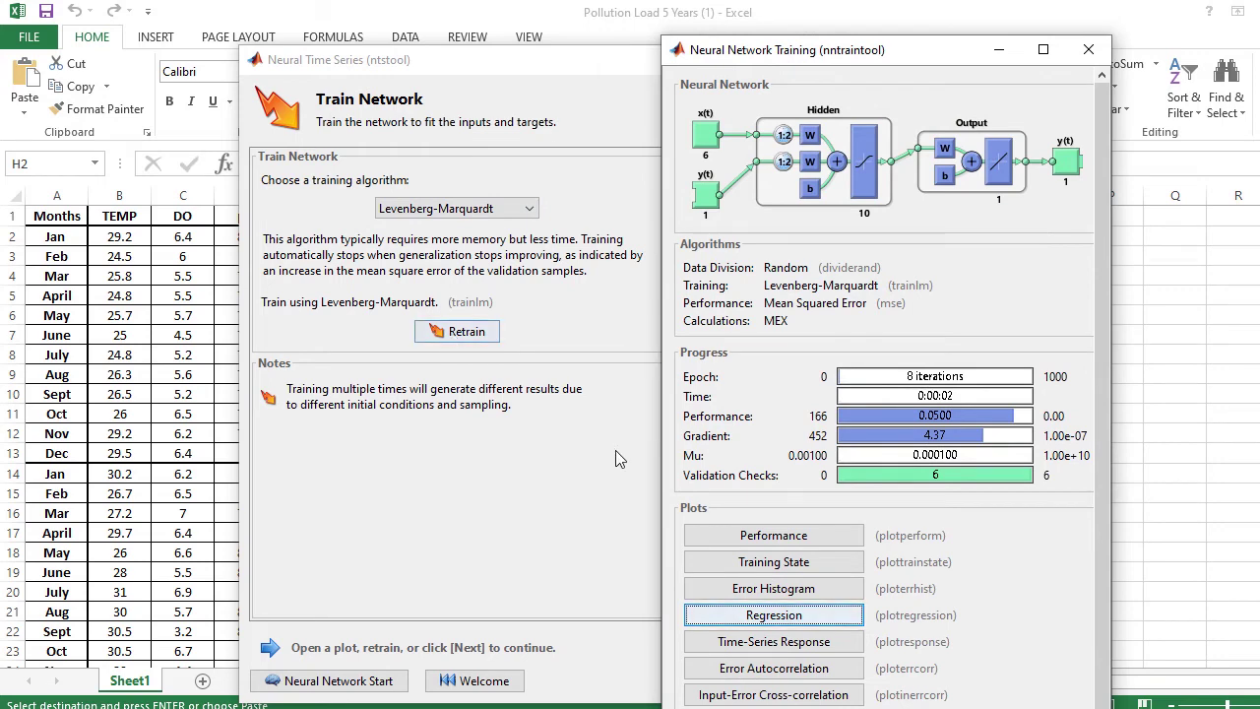
# - Examine the Time-Series Response and Error Autocorrelation plots, closing each one
pyautogui.click(764, 644)
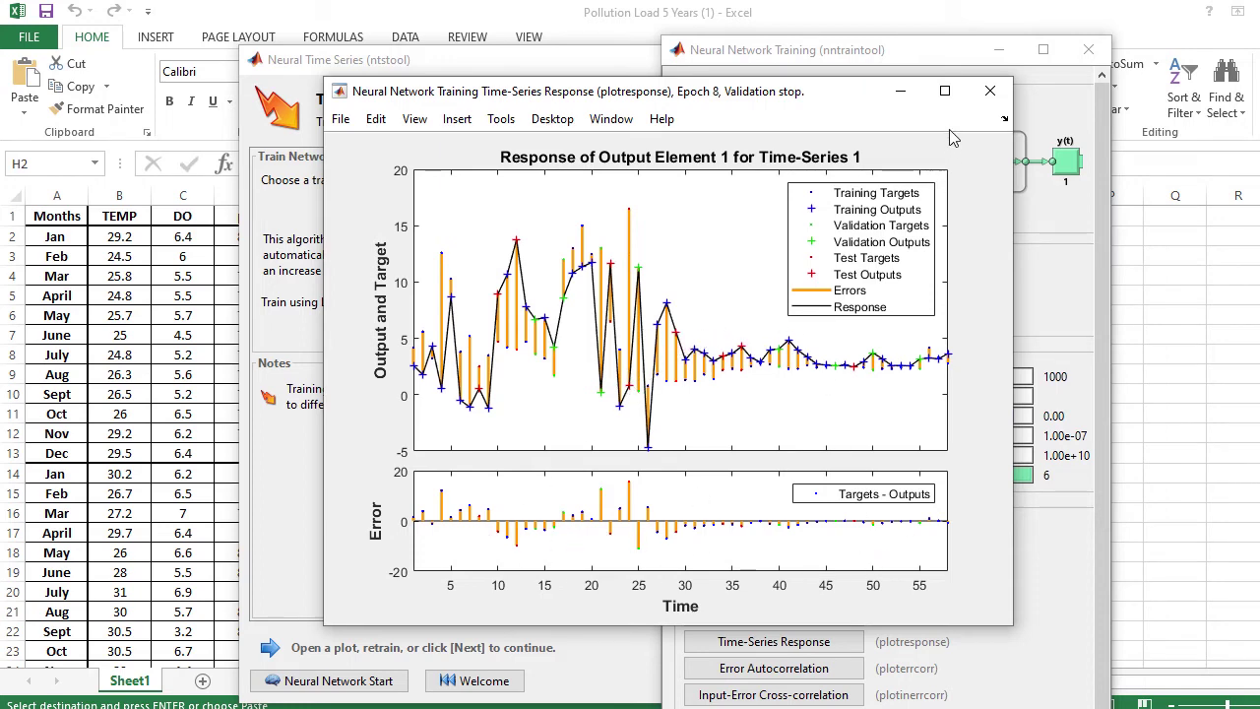
pyautogui.click(989, 91)
pyautogui.click(809, 668)
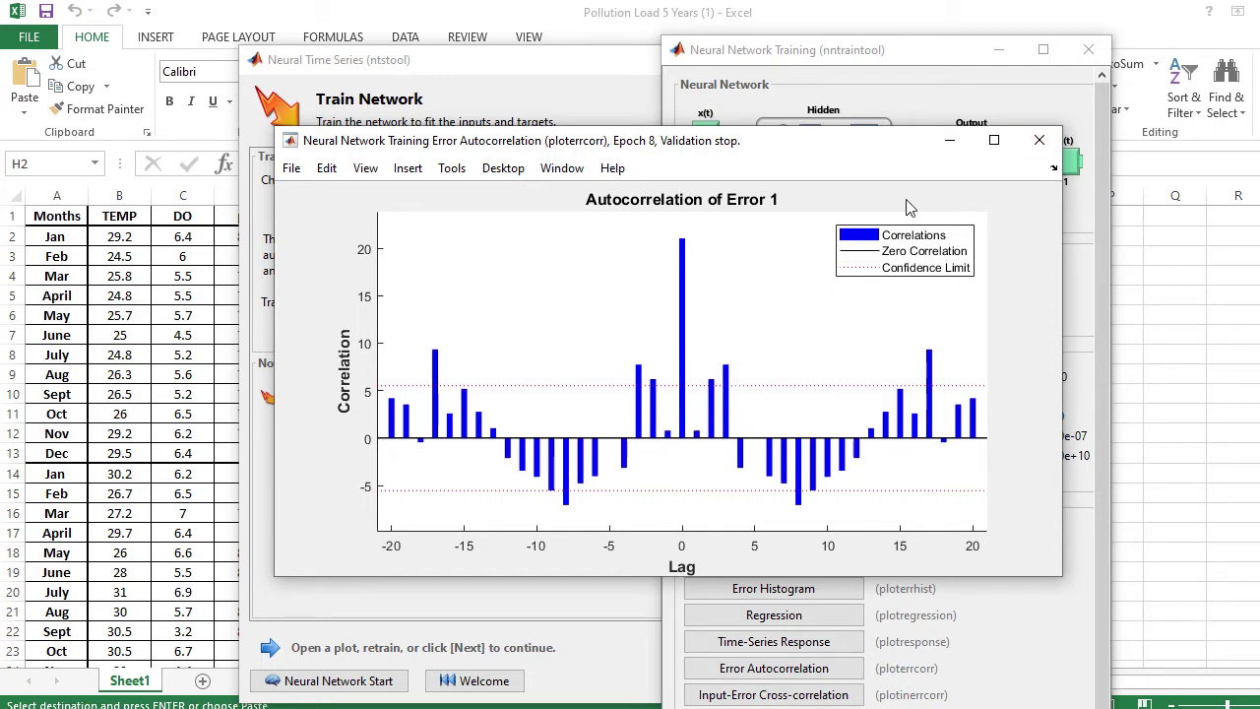
pyautogui.click(1040, 141)
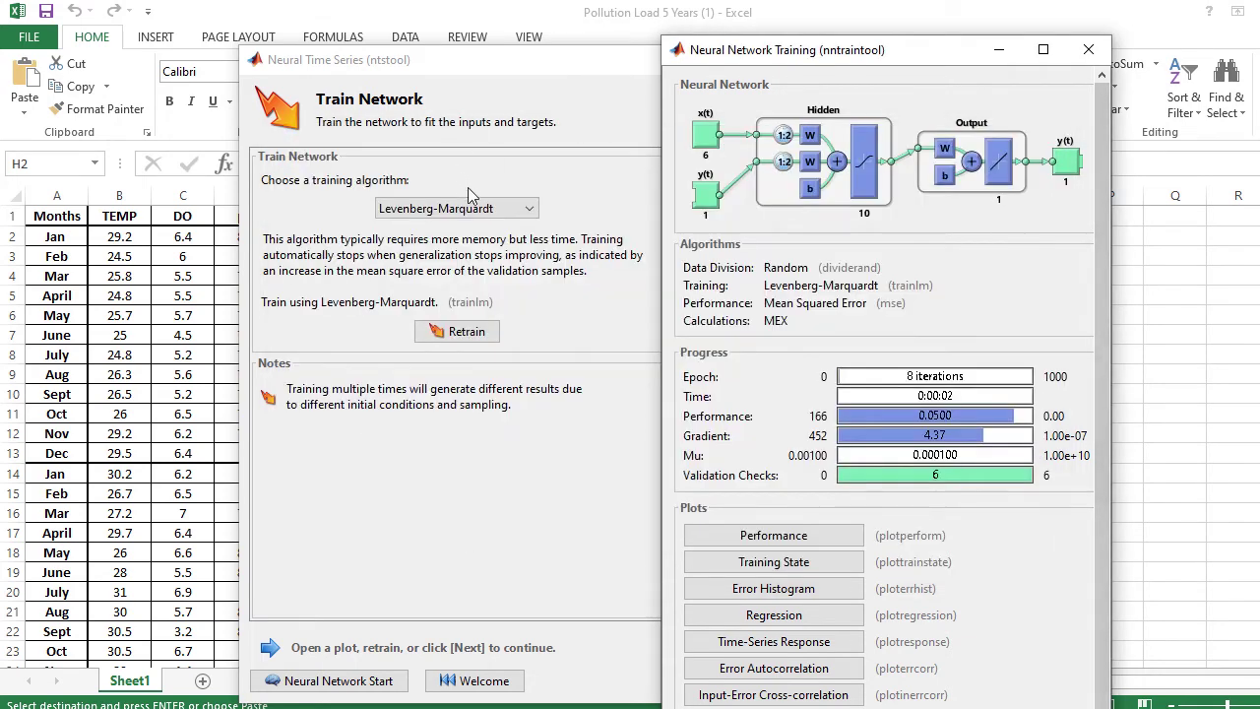
pyautogui.click(425, 210)
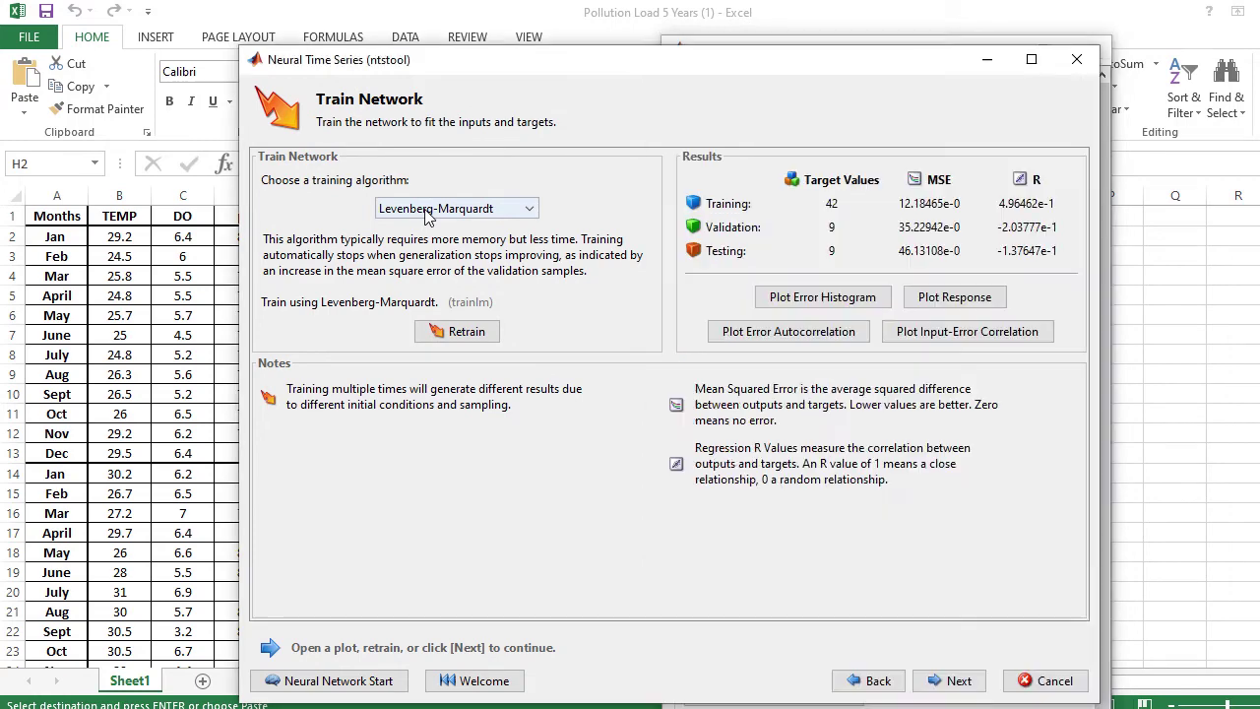
pyautogui.click(452, 209)
pyautogui.click(438, 226)
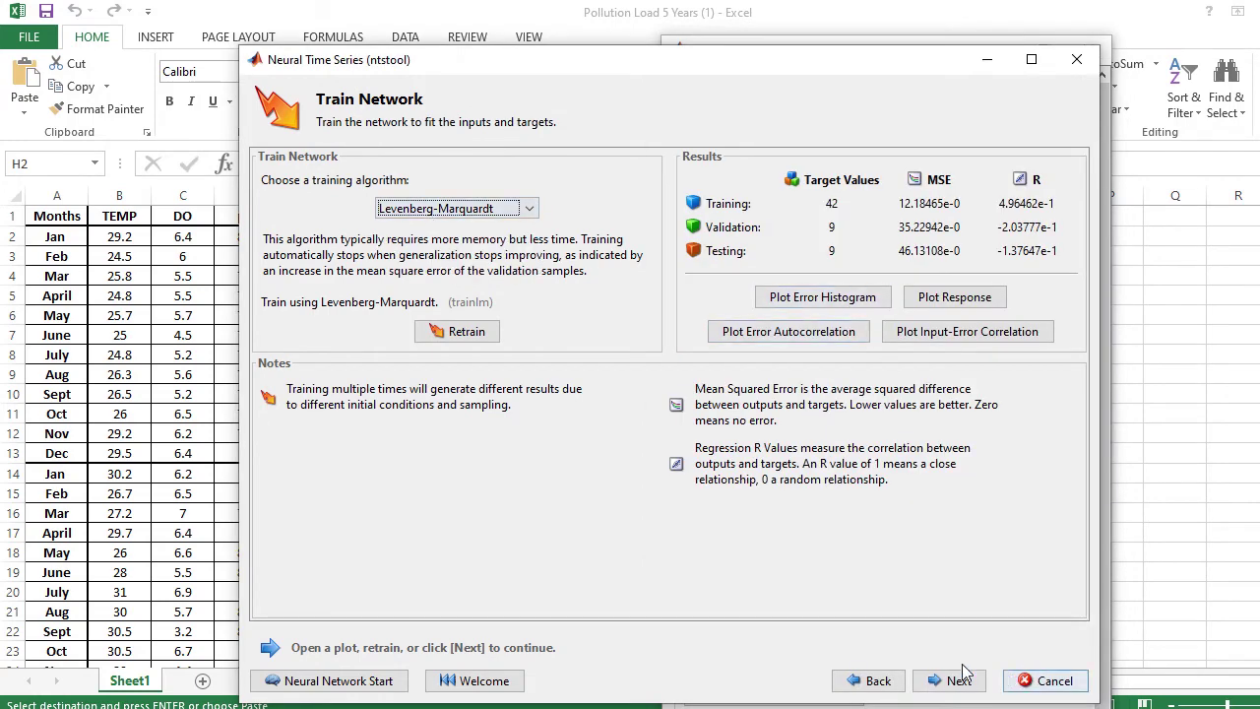
# - Return to the Neural Network Training window, examine the Input-Error Cross-correlation plot, and close both the plot and the training window
pyautogui.click(930, 706)
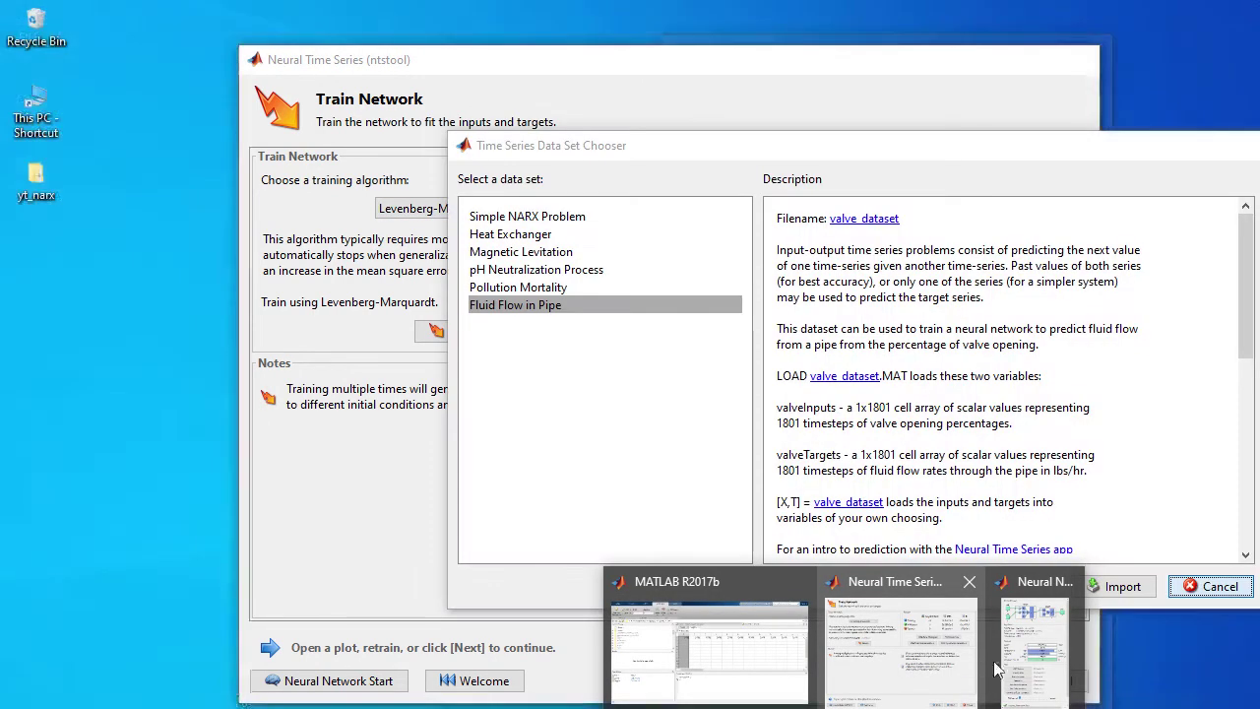
pyautogui.click(1033, 650)
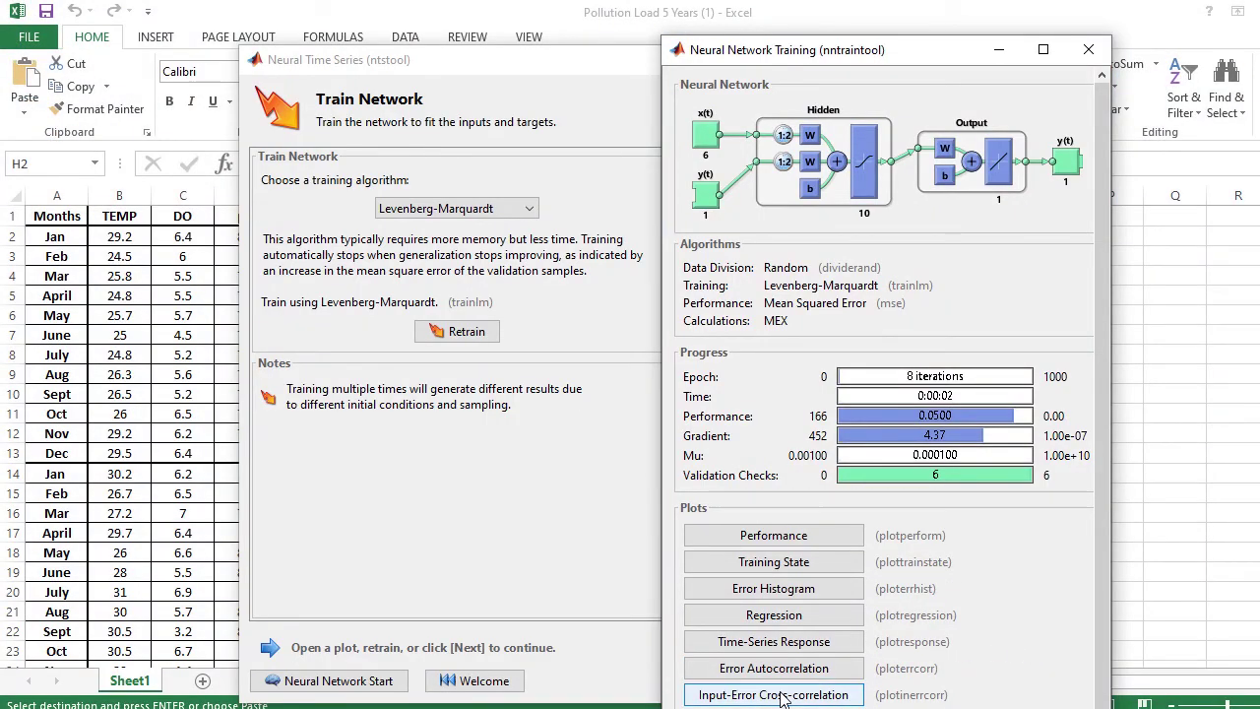
pyautogui.click(783, 695)
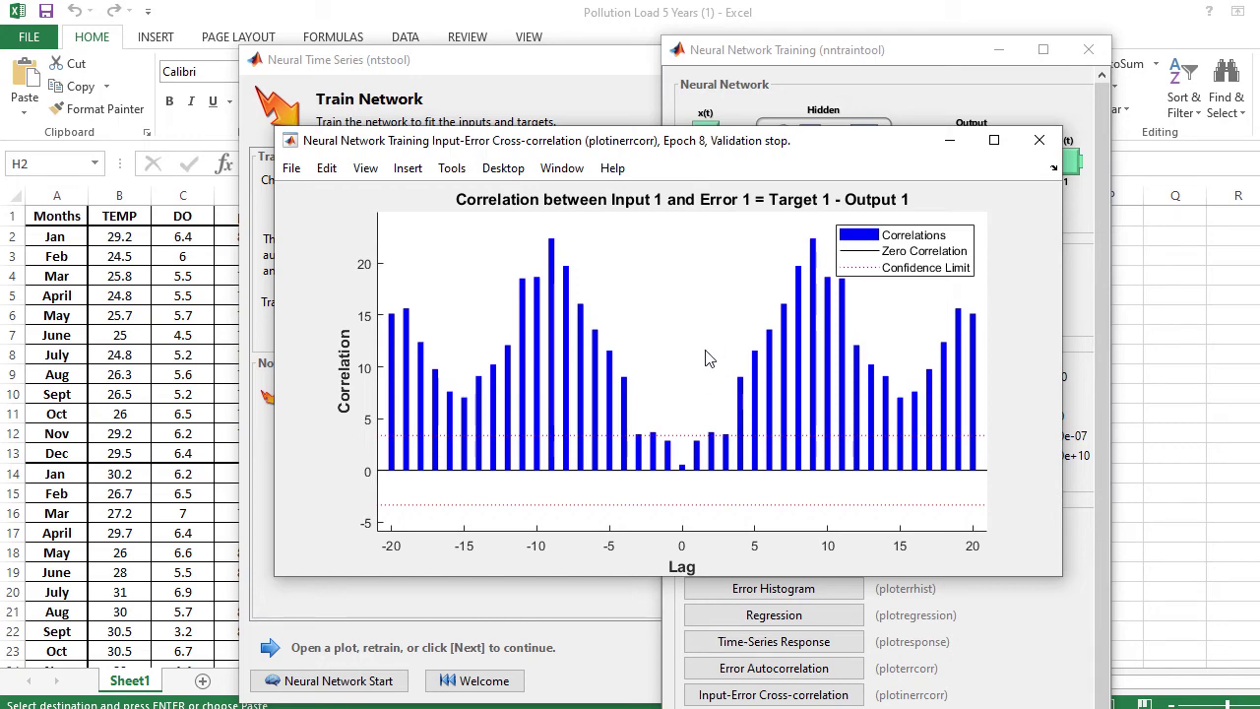
pyautogui.click(1039, 139)
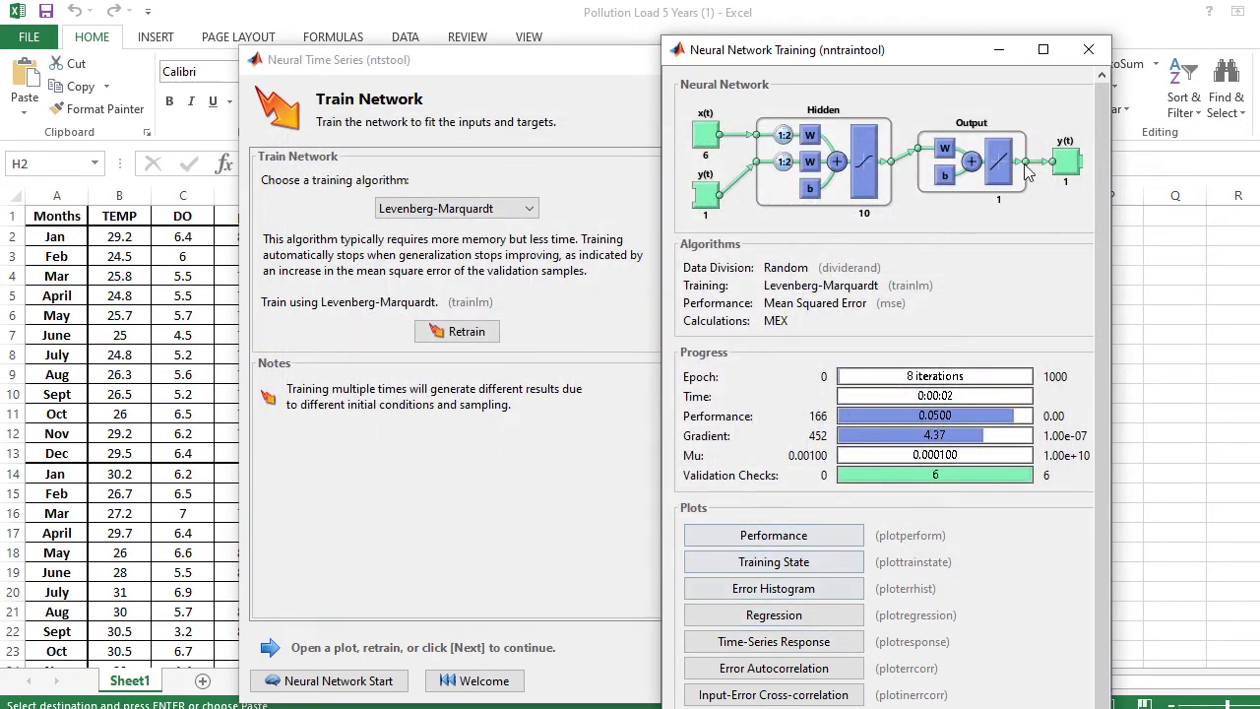
pyautogui.moveTo(852, 59); pyautogui.dragTo(706, 52)
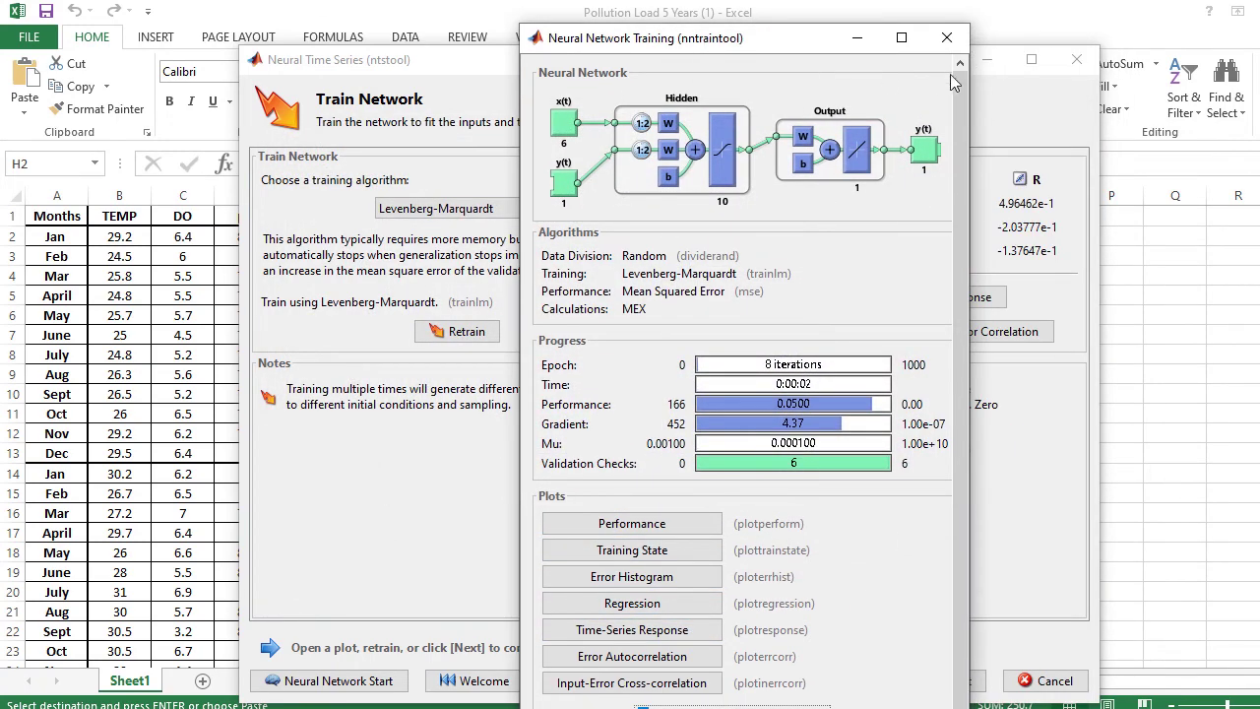
pyautogui.click(947, 44)
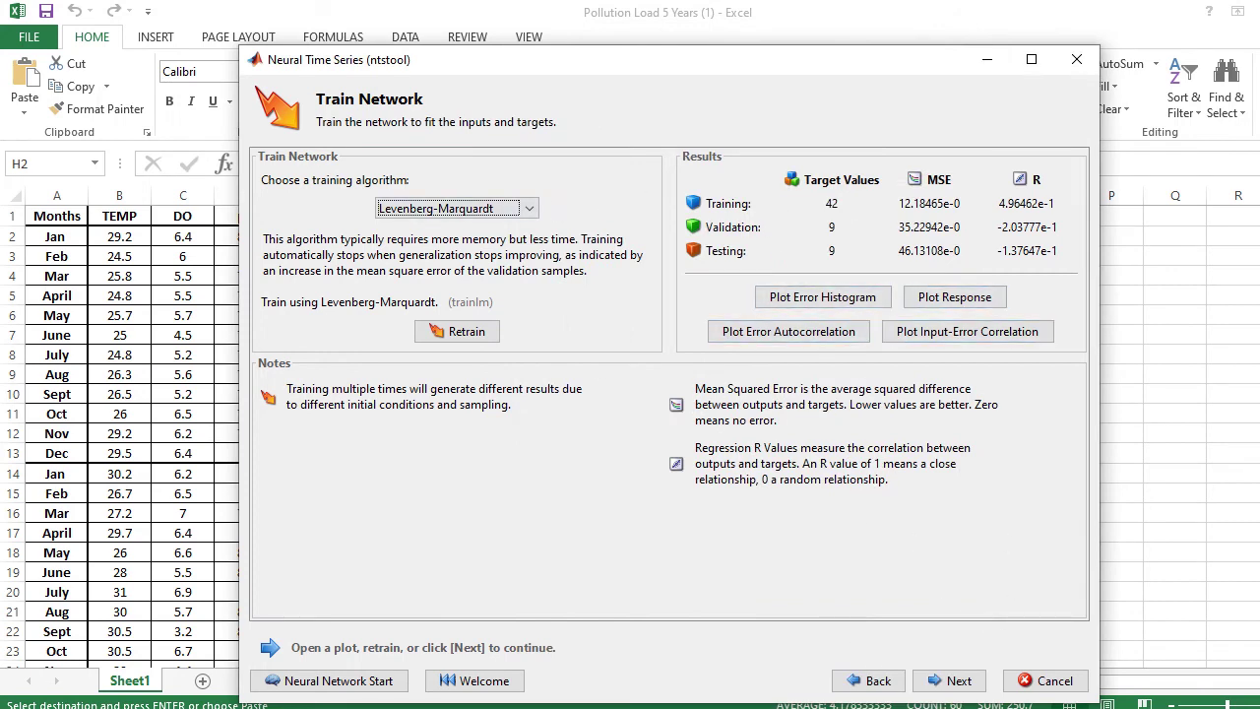
# - Proceed to the Evaluate Network page and choose to train again, going back to the Train Network page
pyautogui.click(846, 707)
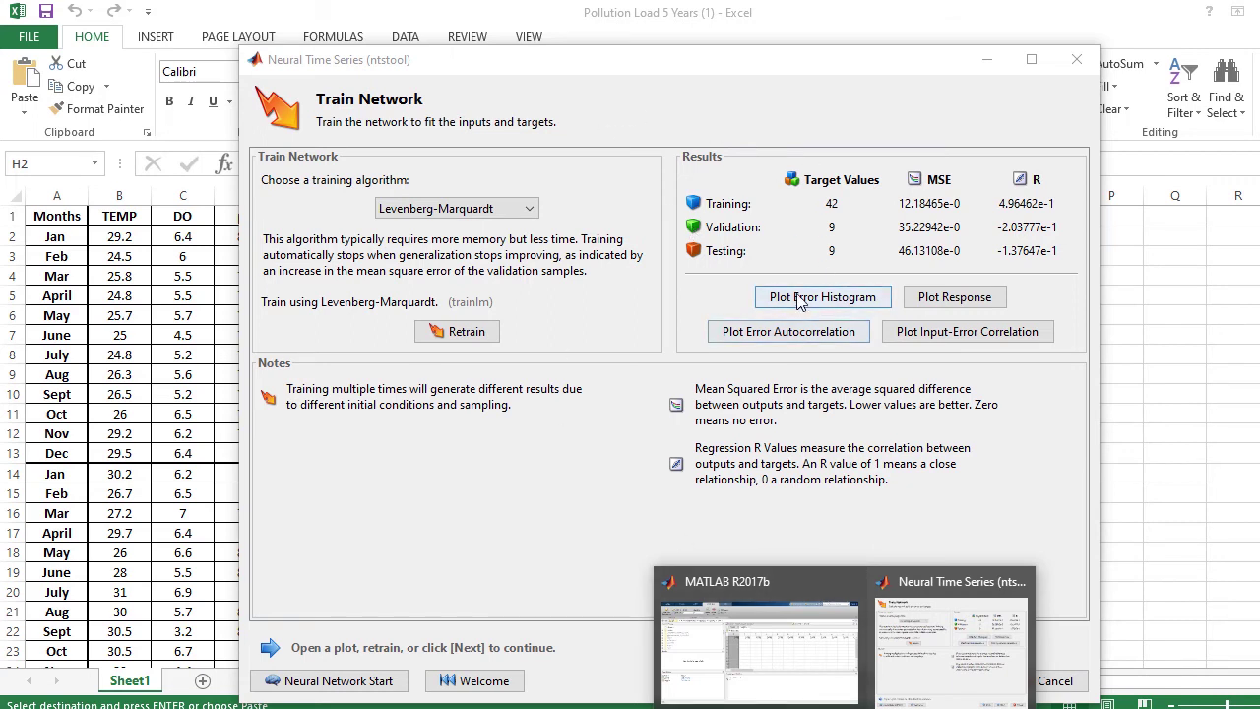
pyautogui.click(610, 474)
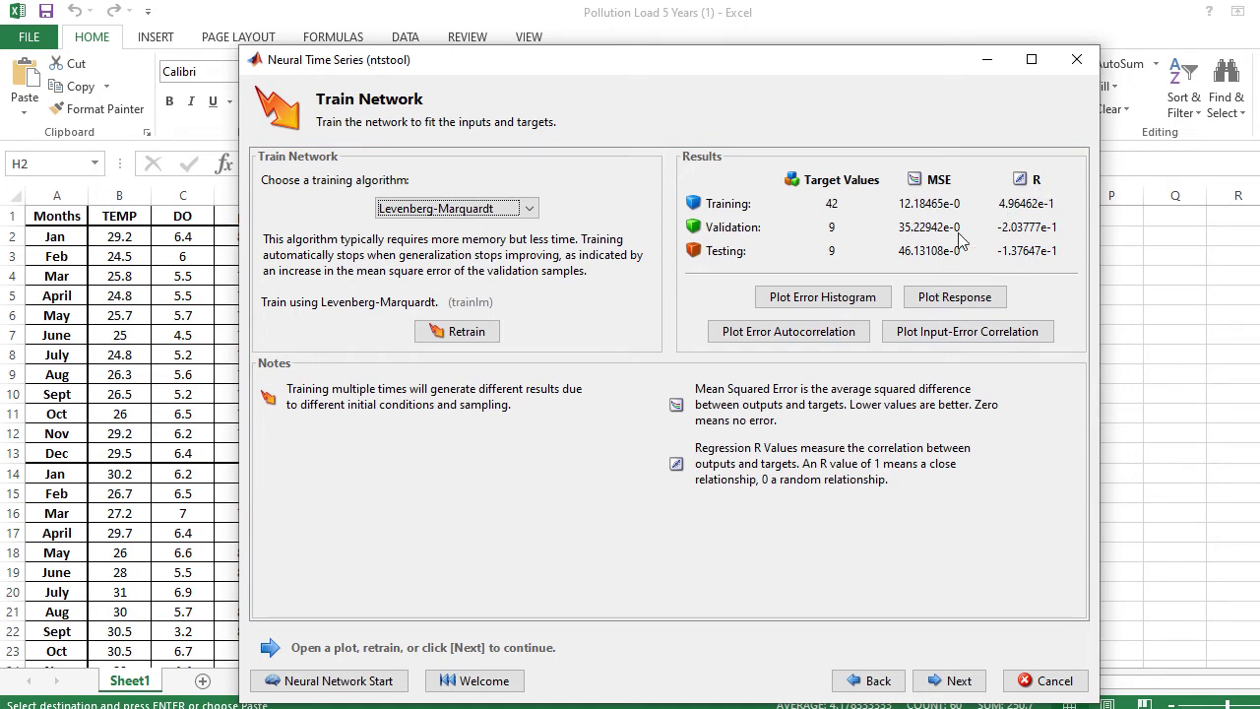
pyautogui.click(961, 684)
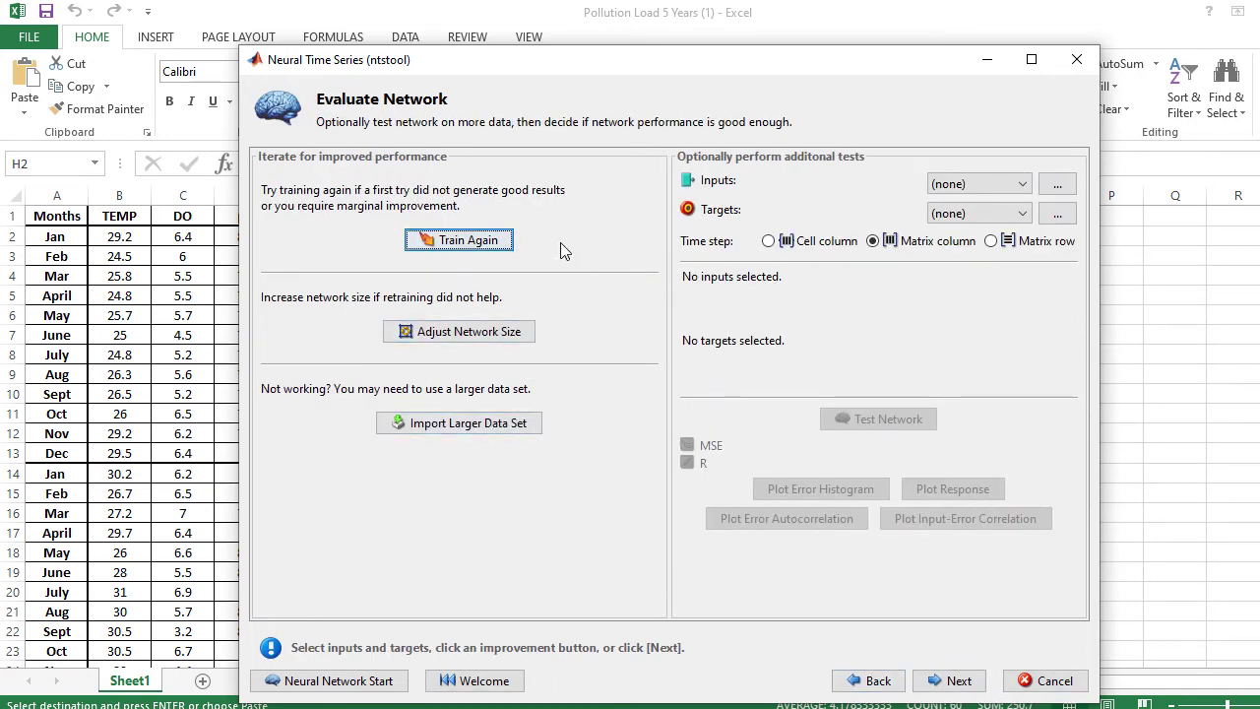
pyautogui.click(482, 241)
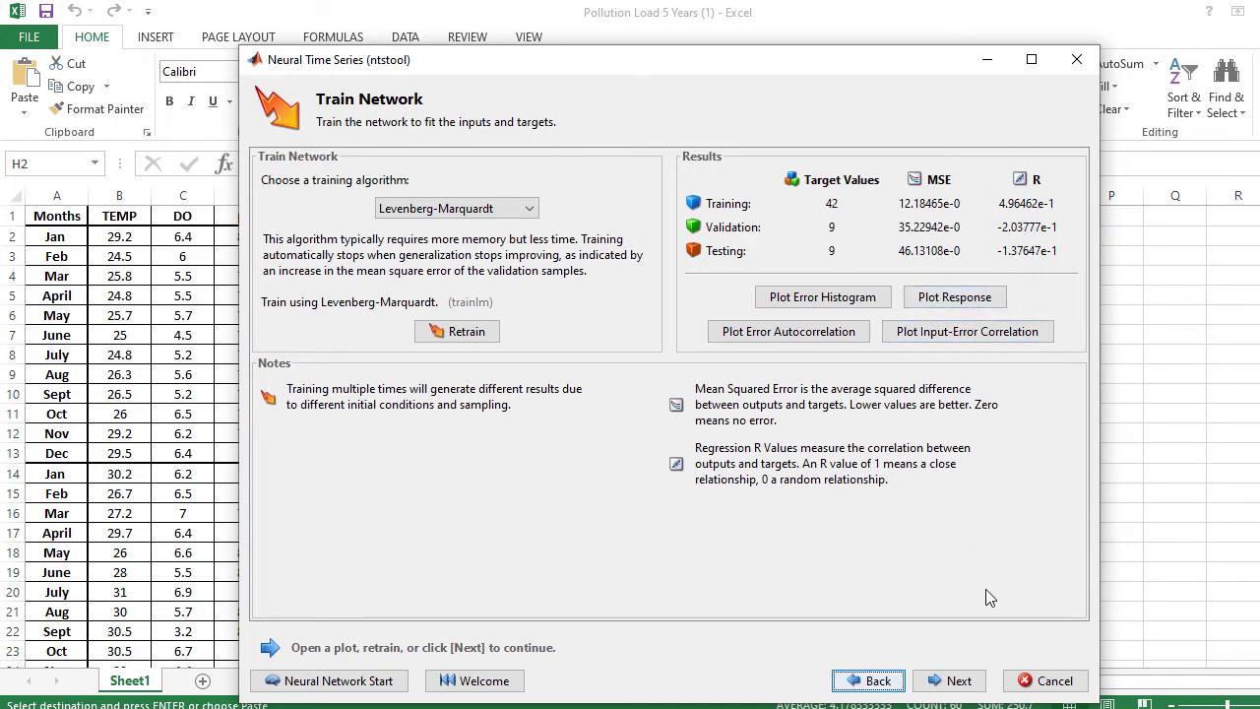
# - Proceed past the Evaluate Network page to Deploy Solution, and check the Inputs and Targets variables in the MATLAB workspace before returning
pyautogui.click(952, 679)
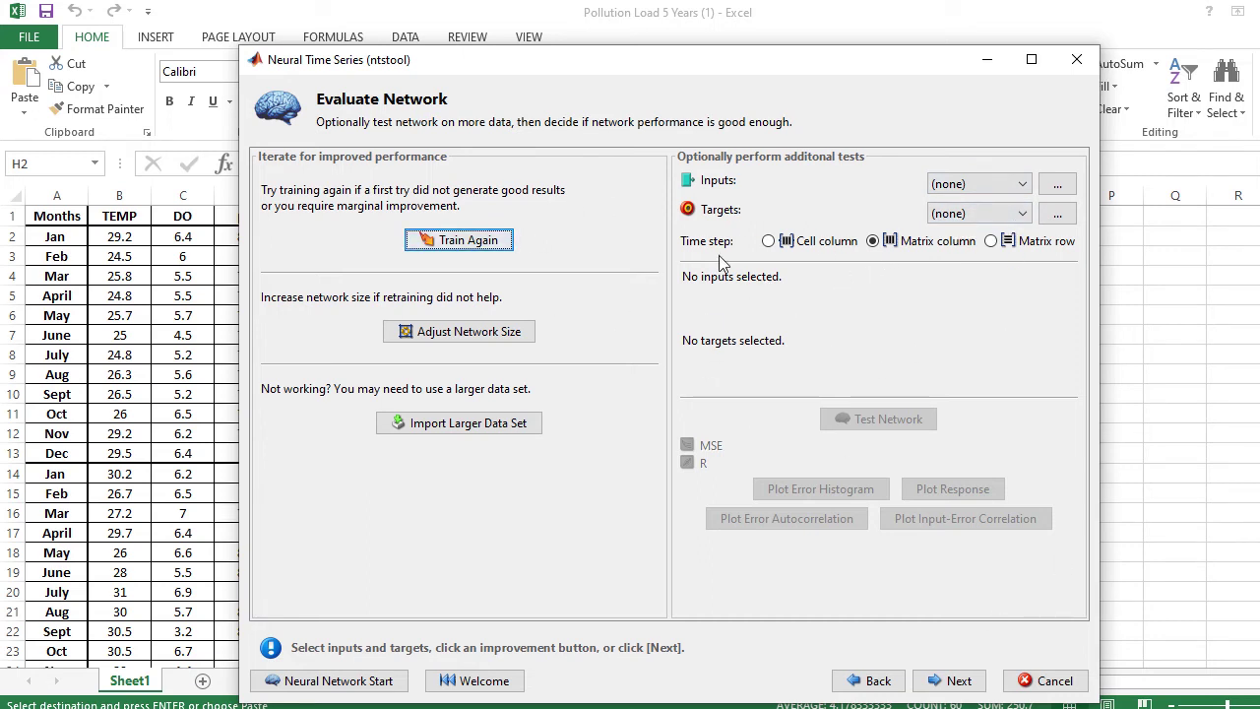
pyautogui.click(971, 693)
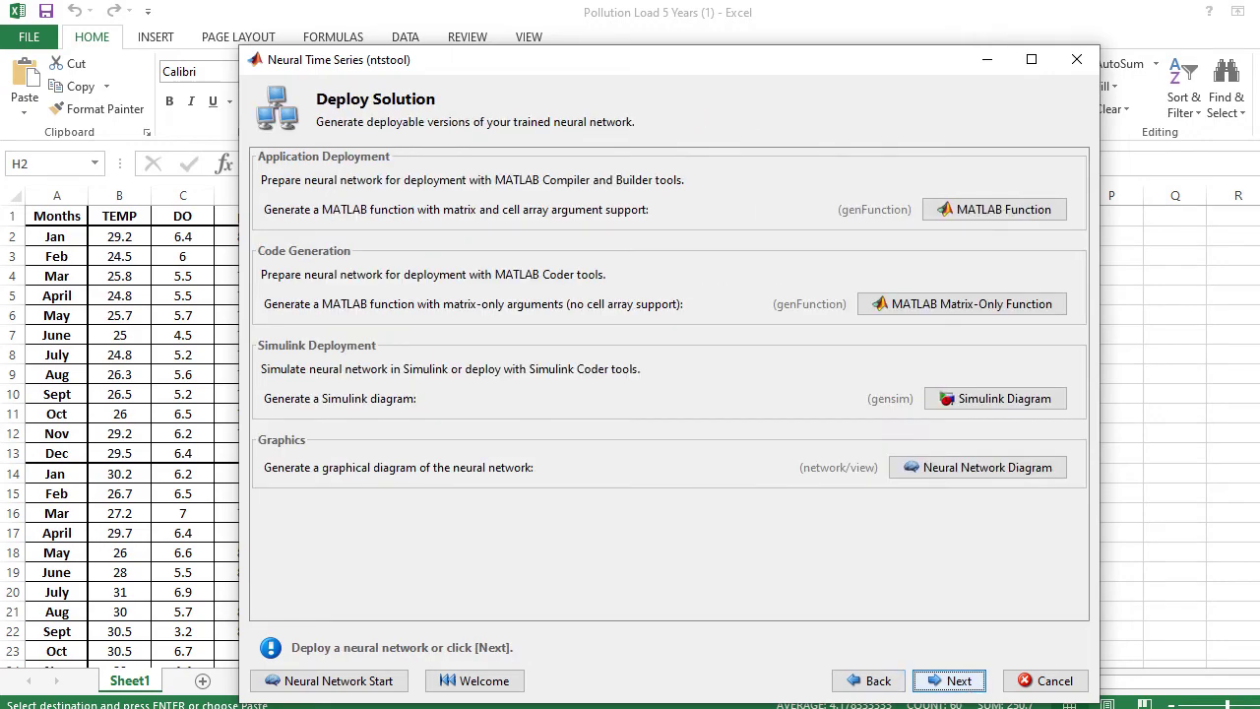
pyautogui.moveTo(846, 701)
pyautogui.click(760, 670)
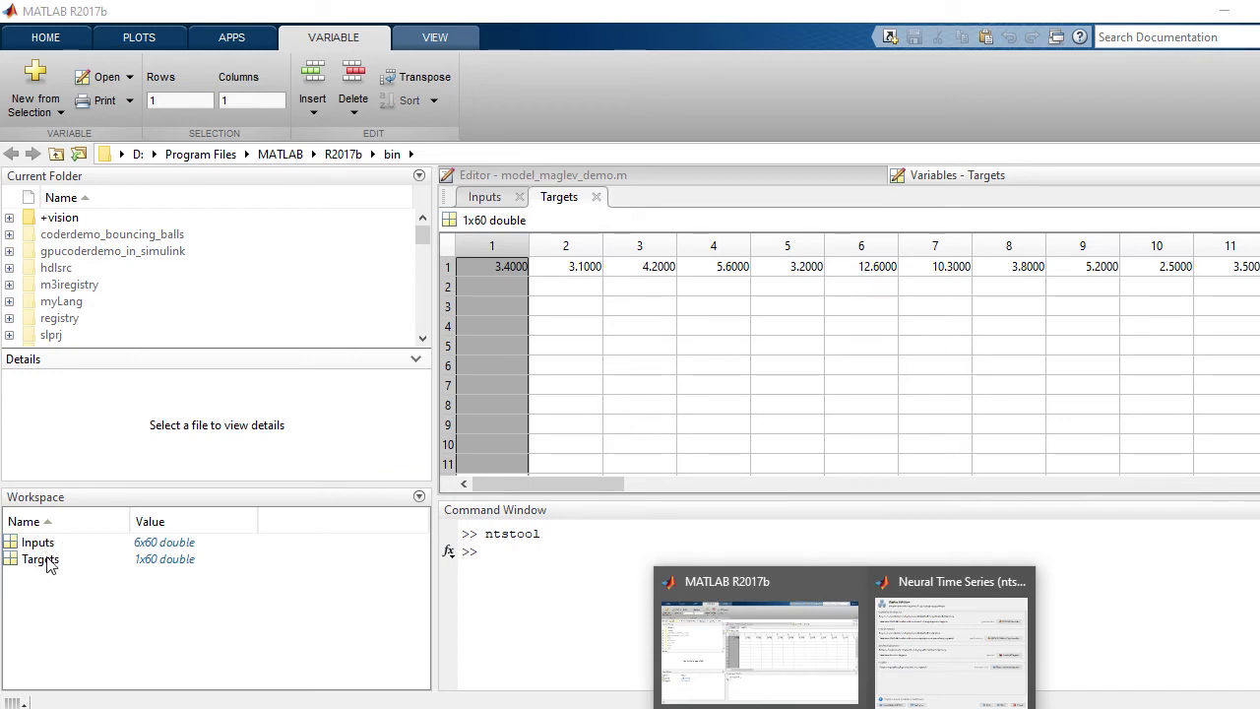
pyautogui.click(940, 635)
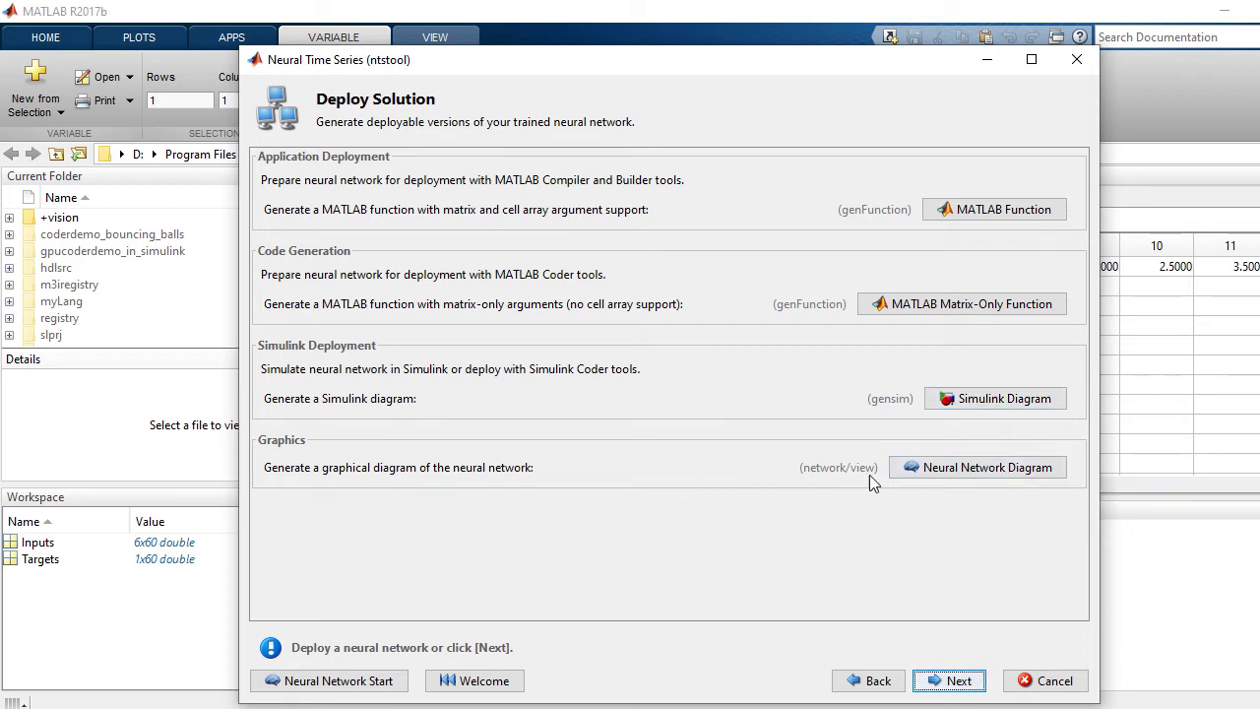
# - Generate the neural network diagram, move its window up to examine the NARX structure, and close it
pyautogui.click(903, 470)
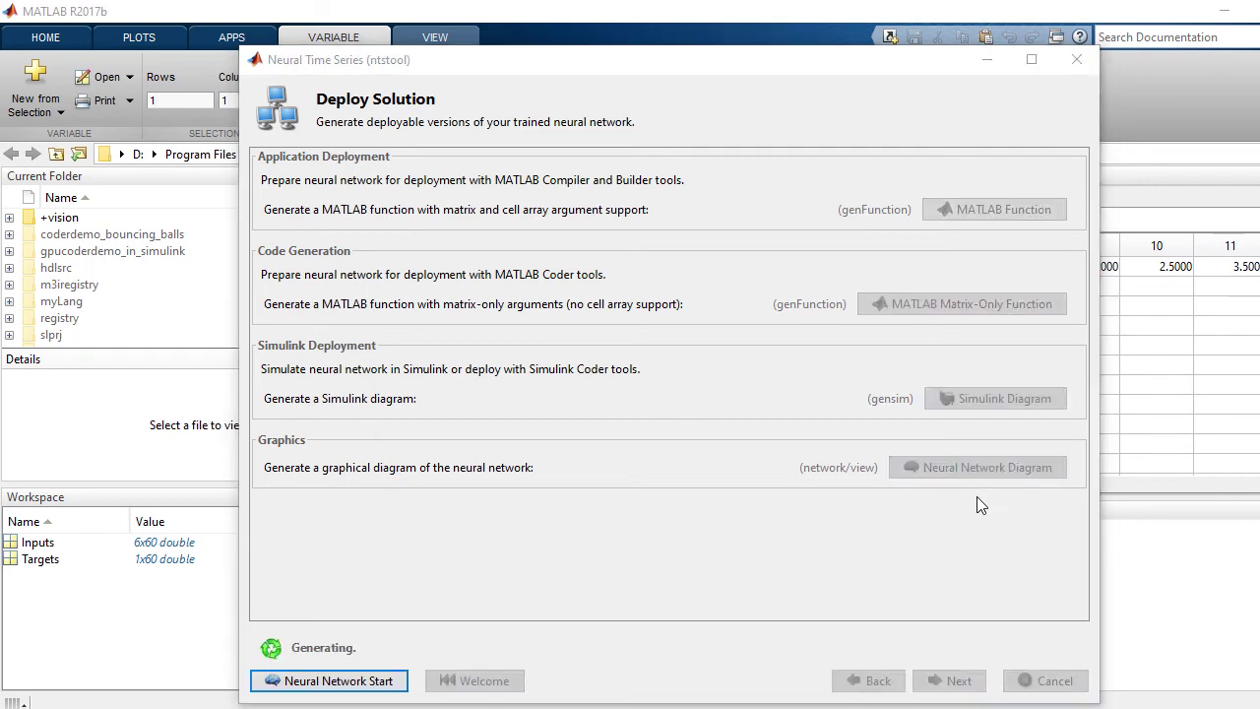
pyautogui.moveTo(658, 284); pyautogui.dragTo(652, 151)
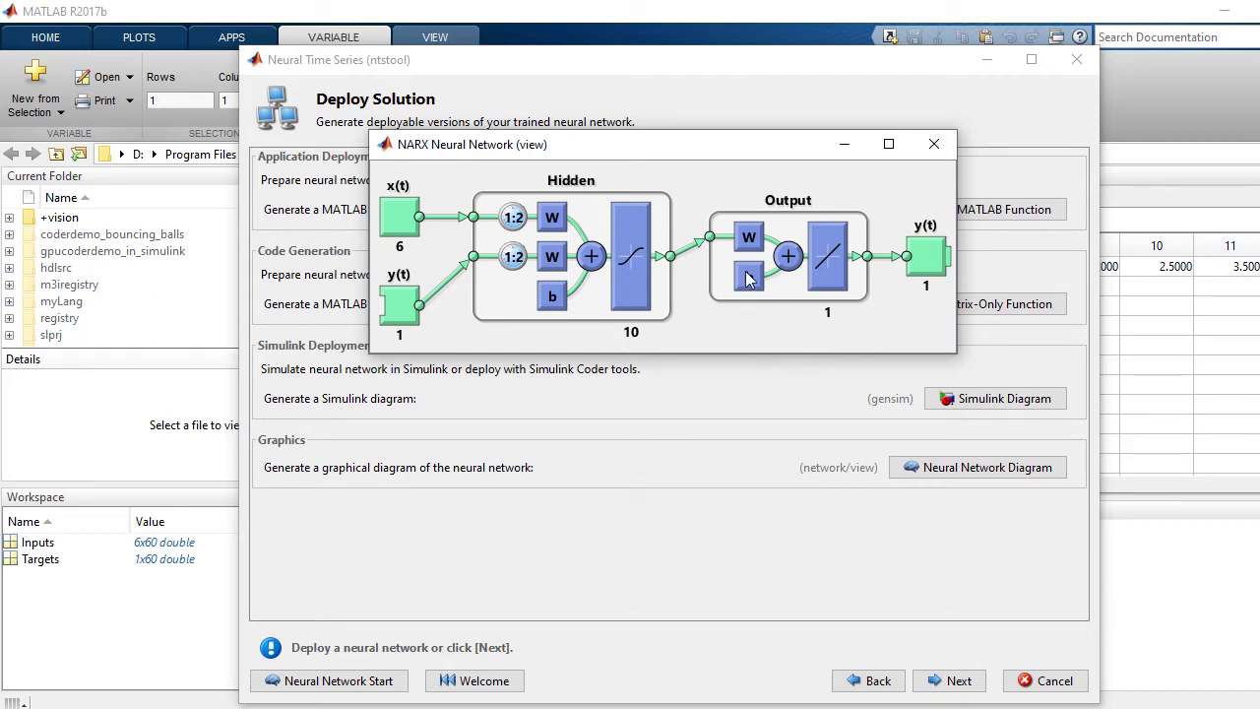
pyautogui.click(933, 144)
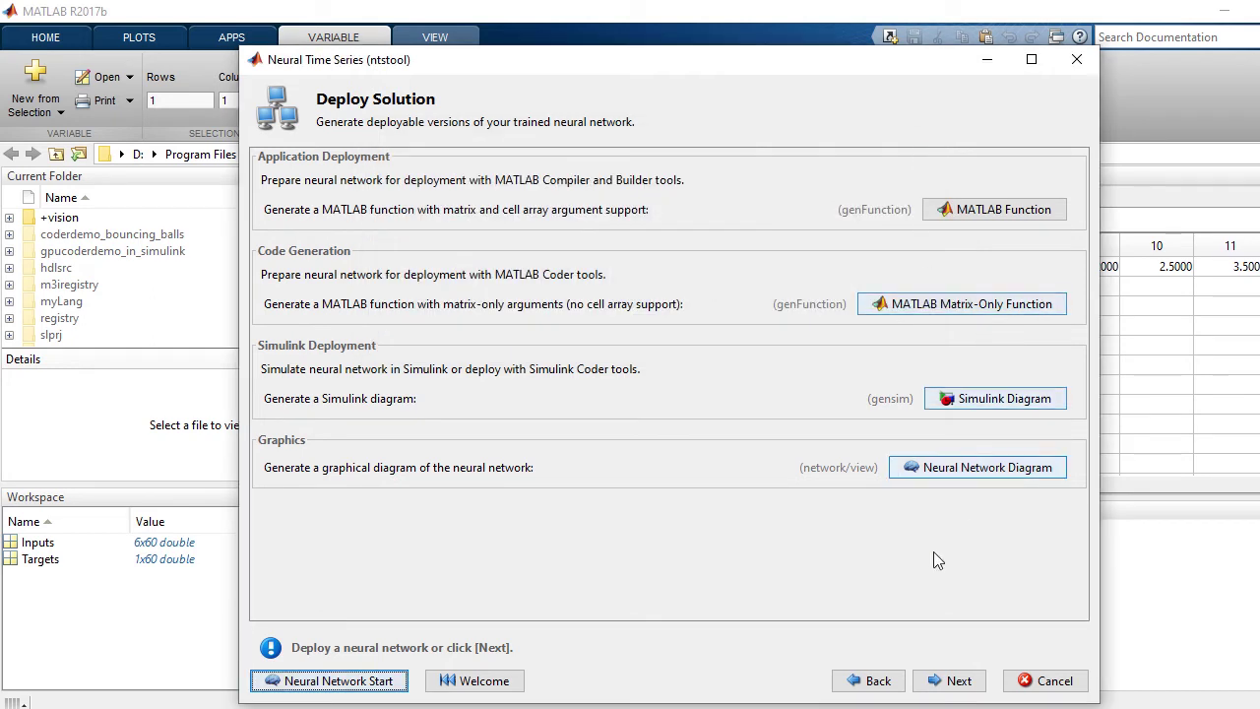
# - Generate the MATLAB function with matrix and cell array argument support and read through its header comments in the editor
pyautogui.click(993, 215)
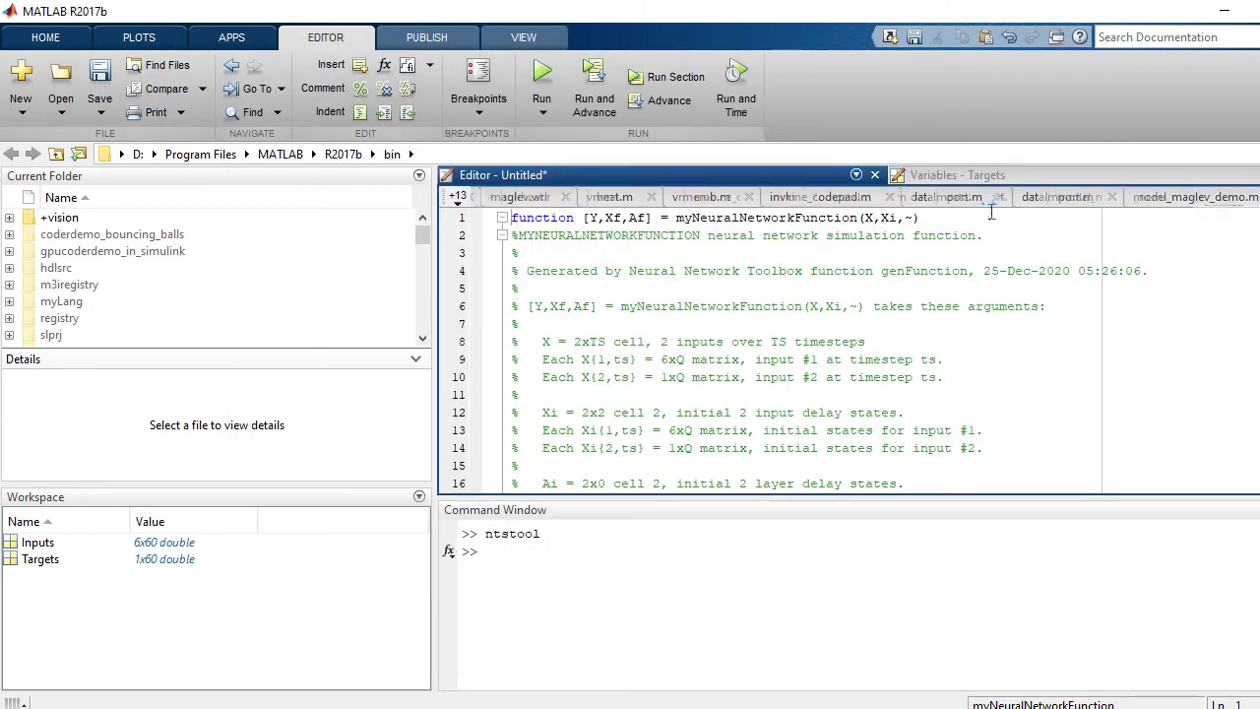
pyautogui.scroll(-10, 679, 251)
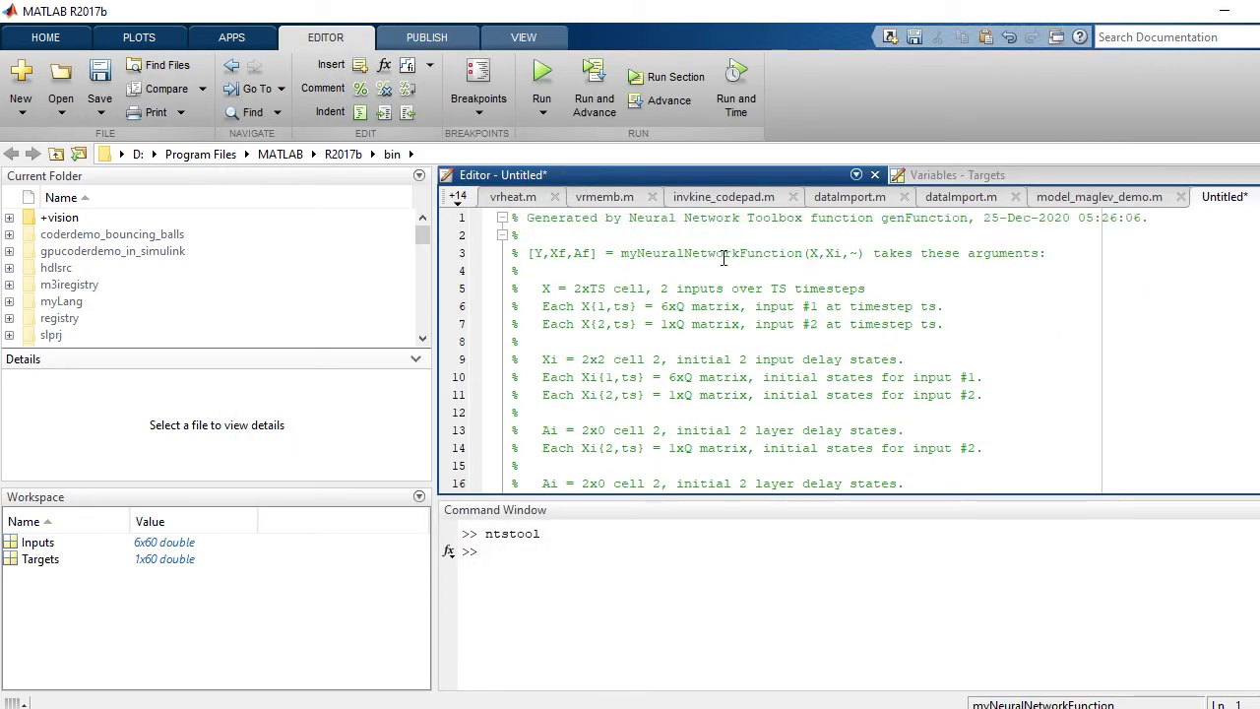
pyautogui.scroll(10, 728, 281)
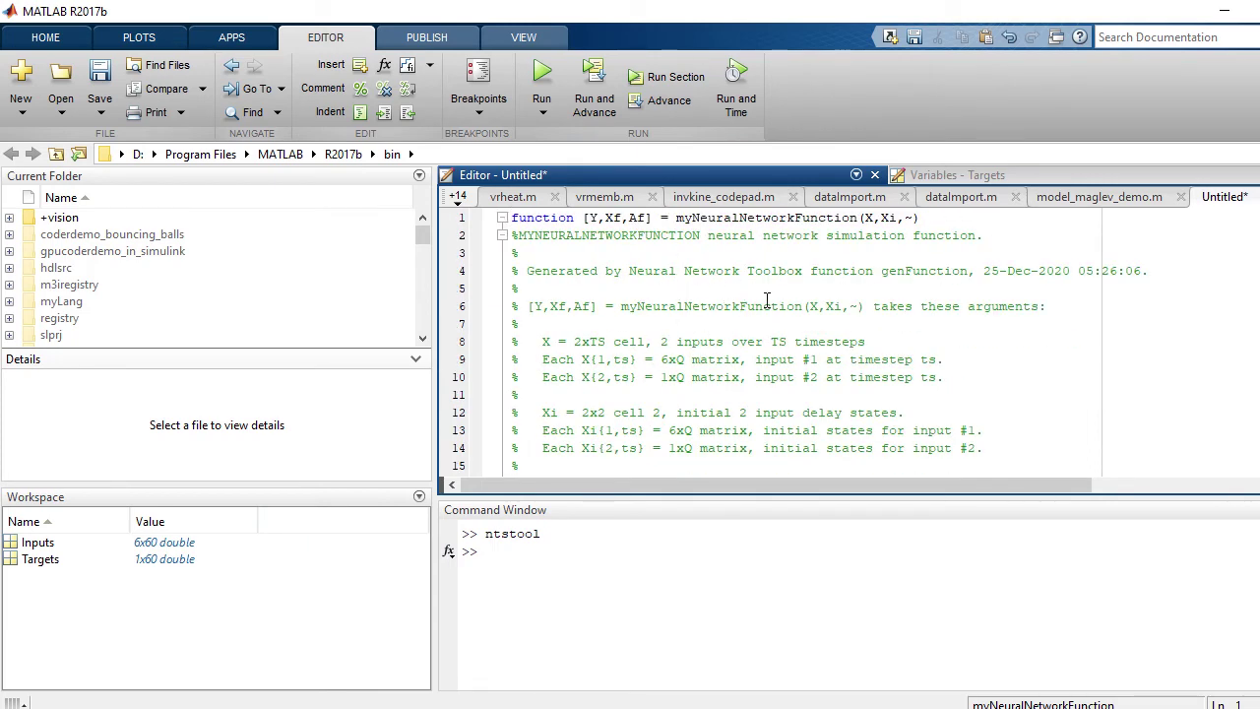
pyautogui.moveTo(646, 275); pyautogui.dragTo(696, 359)
pyautogui.scroll(-4, 827, 310)
pyautogui.click(695, 359)
pyautogui.scroll(-10, 696, 359)
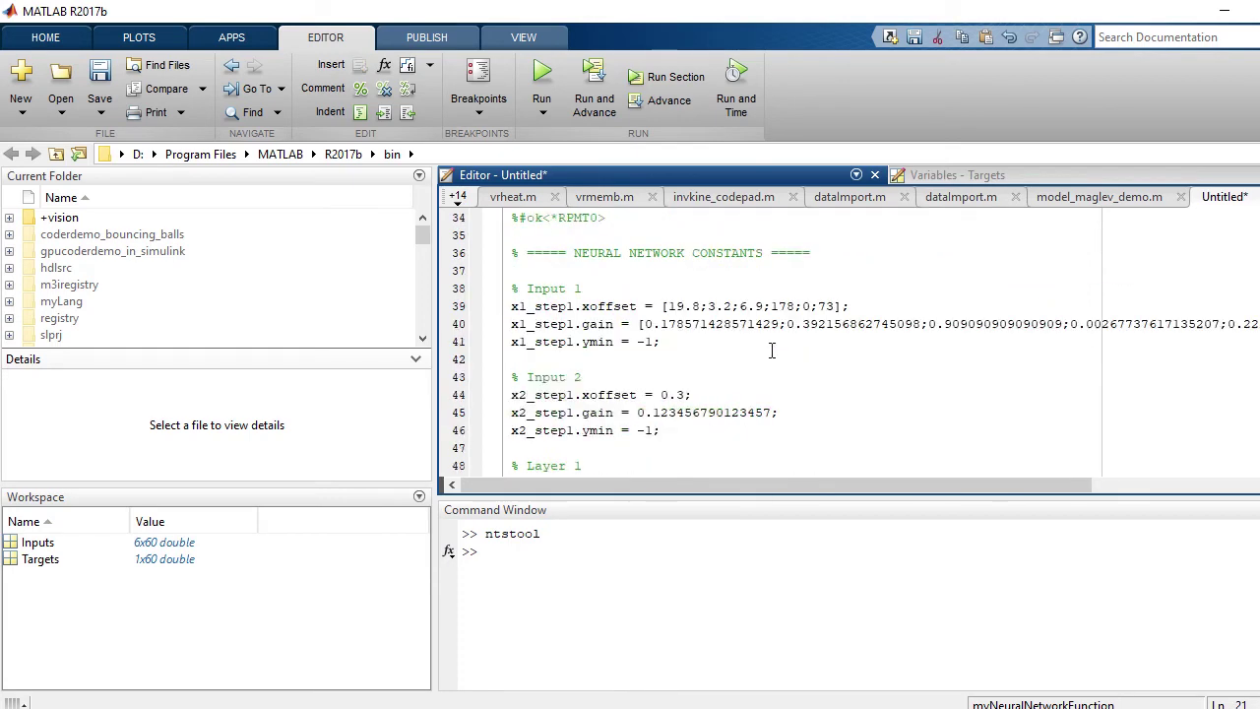
# - Examine the generated function's network constants, simulation code and module functions, ending back at the start of the file
pyautogui.scroll(-11, 695, 359)
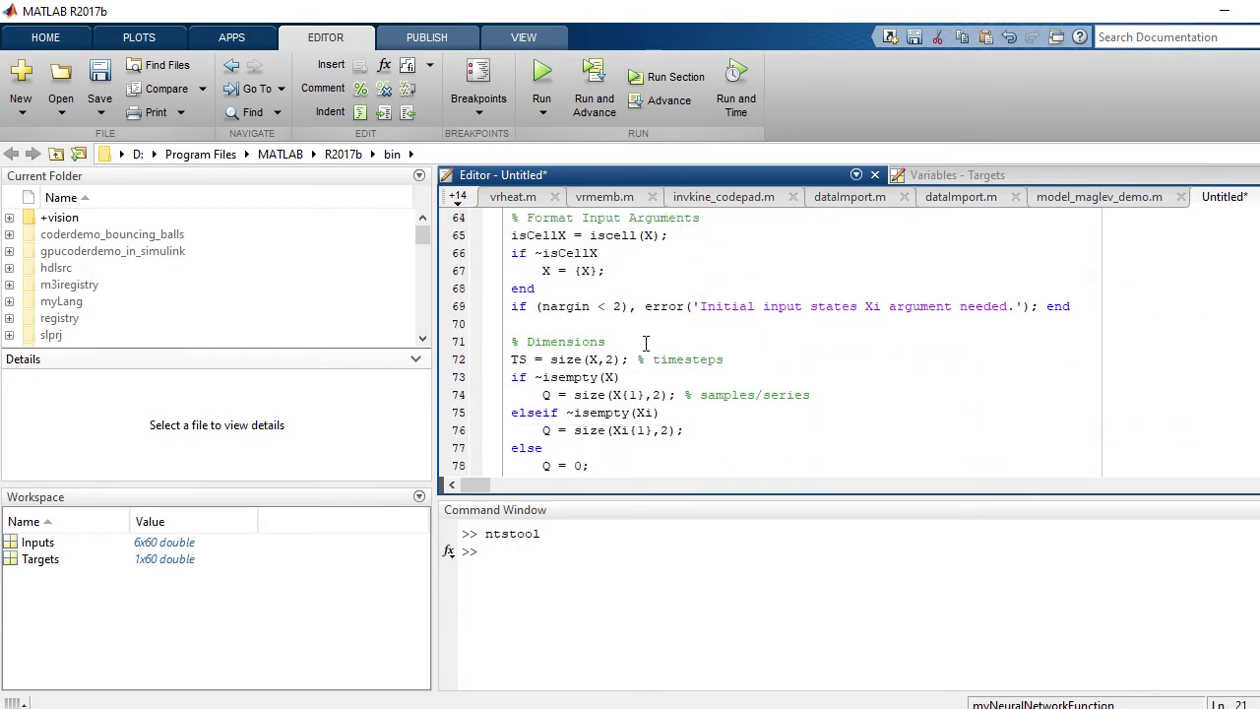
pyautogui.scroll(-20, 646, 342)
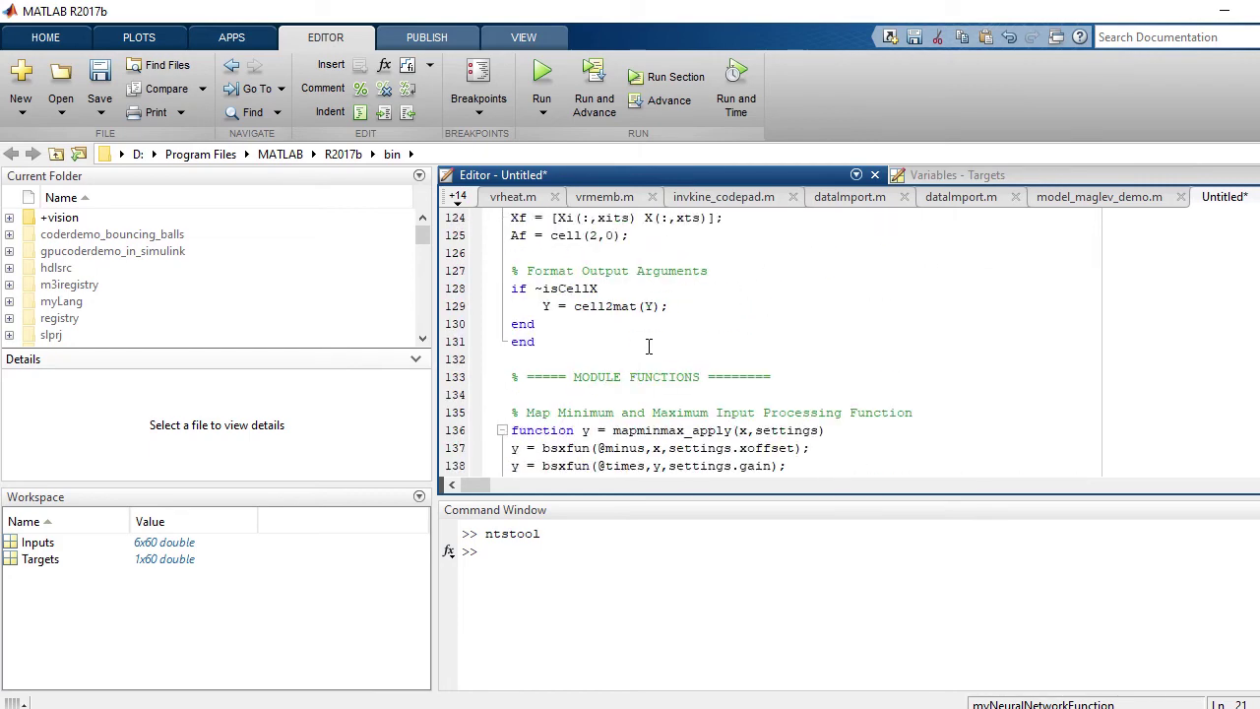
pyautogui.scroll(5, 695, 346)
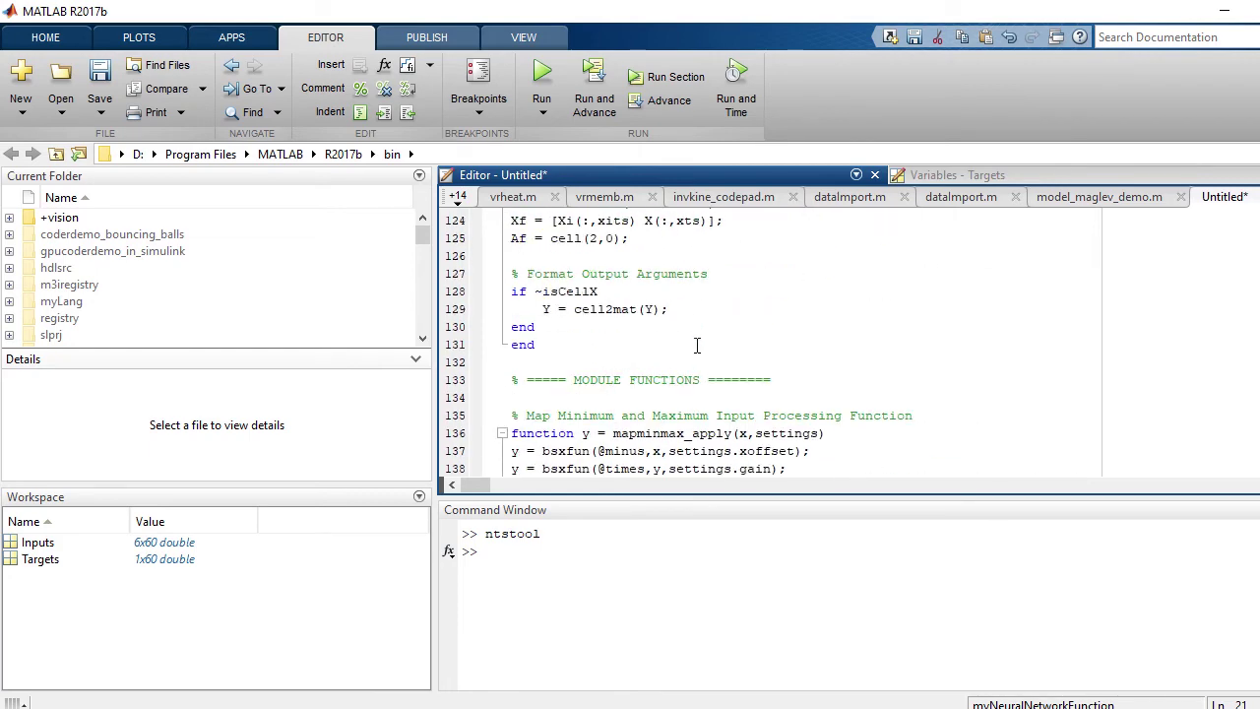
pyautogui.scroll(-4, 691, 344)
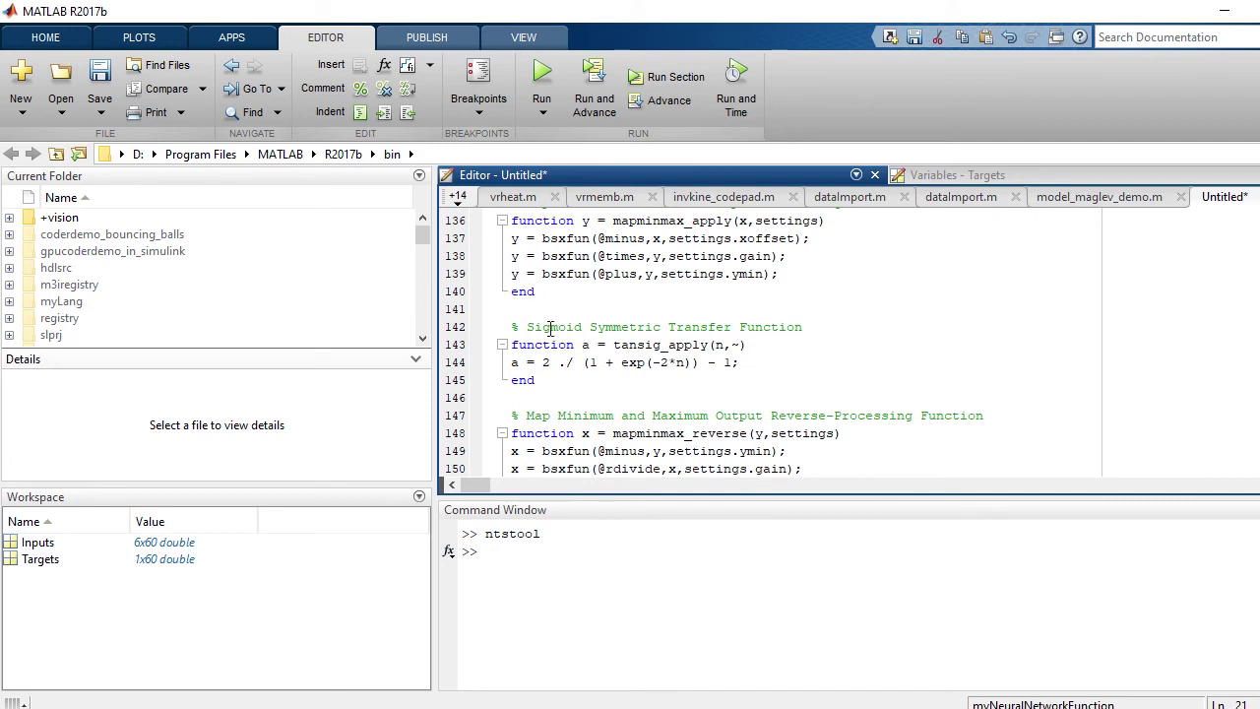
pyautogui.scroll(-1, 805, 433)
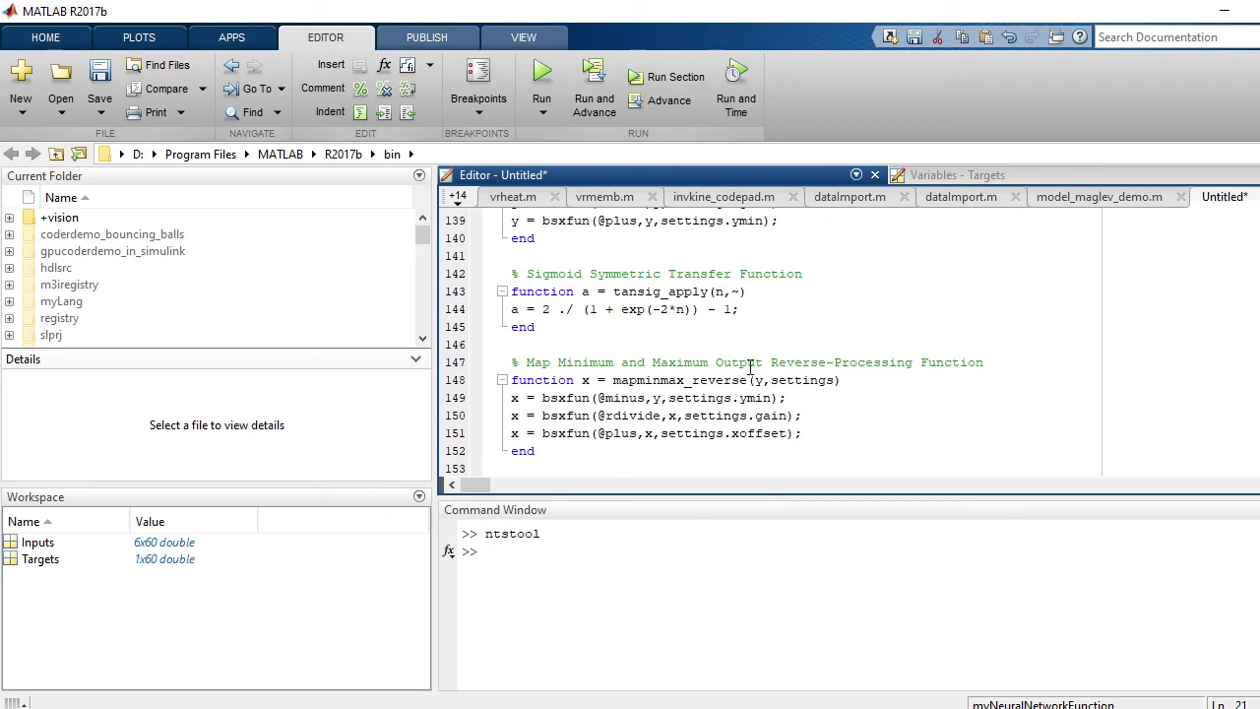
pyautogui.scroll(20, 759, 366)
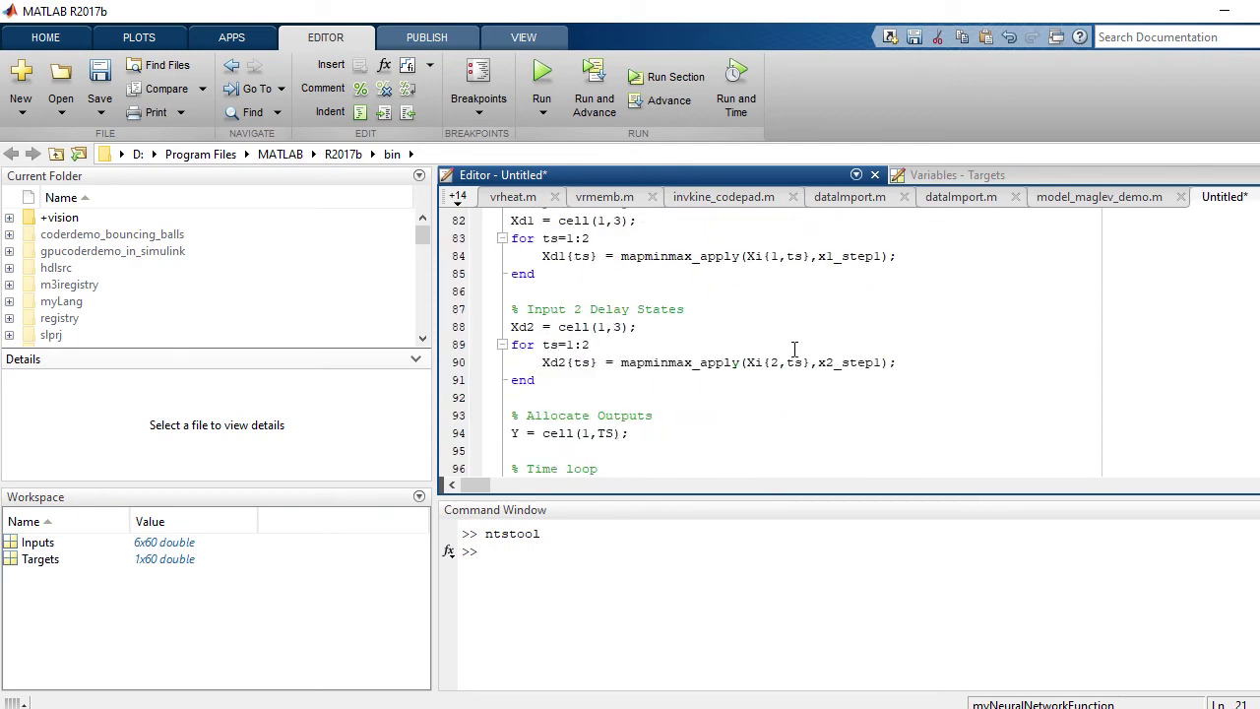
pyautogui.scroll(15, 785, 345)
pyautogui.moveTo(785, 347); pyautogui.dragTo(822, 317)
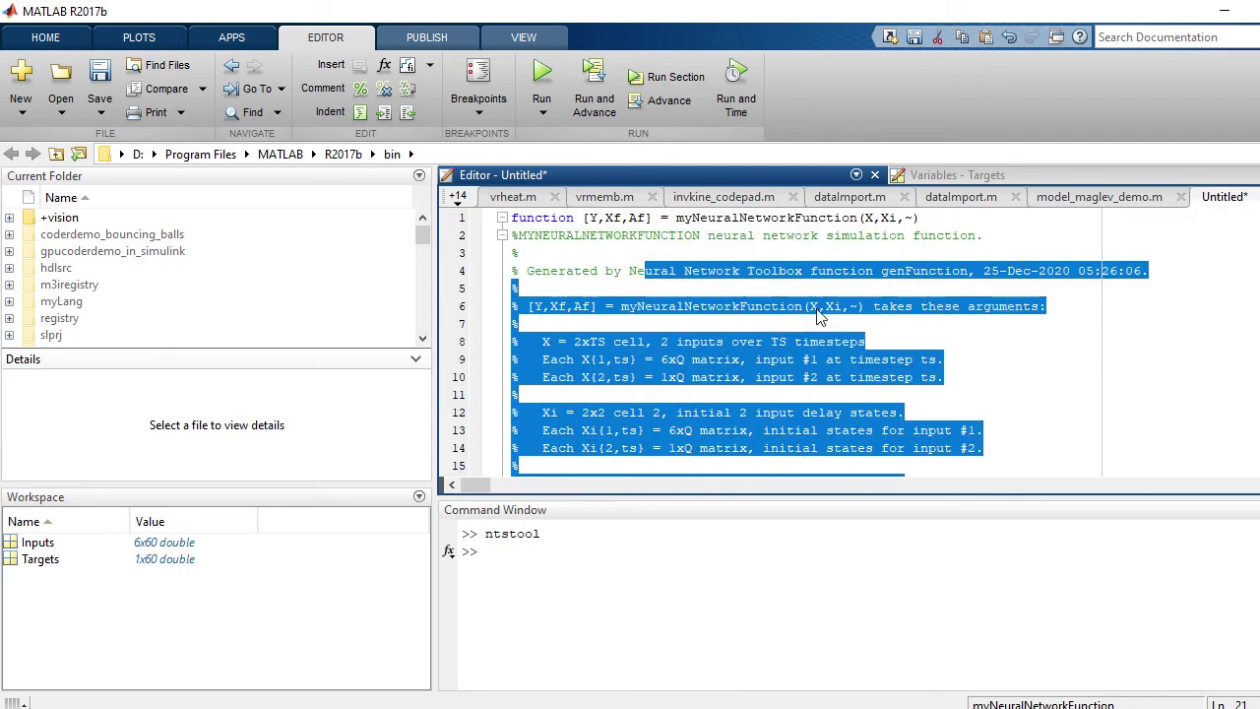
pyautogui.click(990, 323)
# - Return to the Deploy Solution page, generate the MATLAB matrix-only function, and look through its code
pyautogui.moveTo(904, 705)
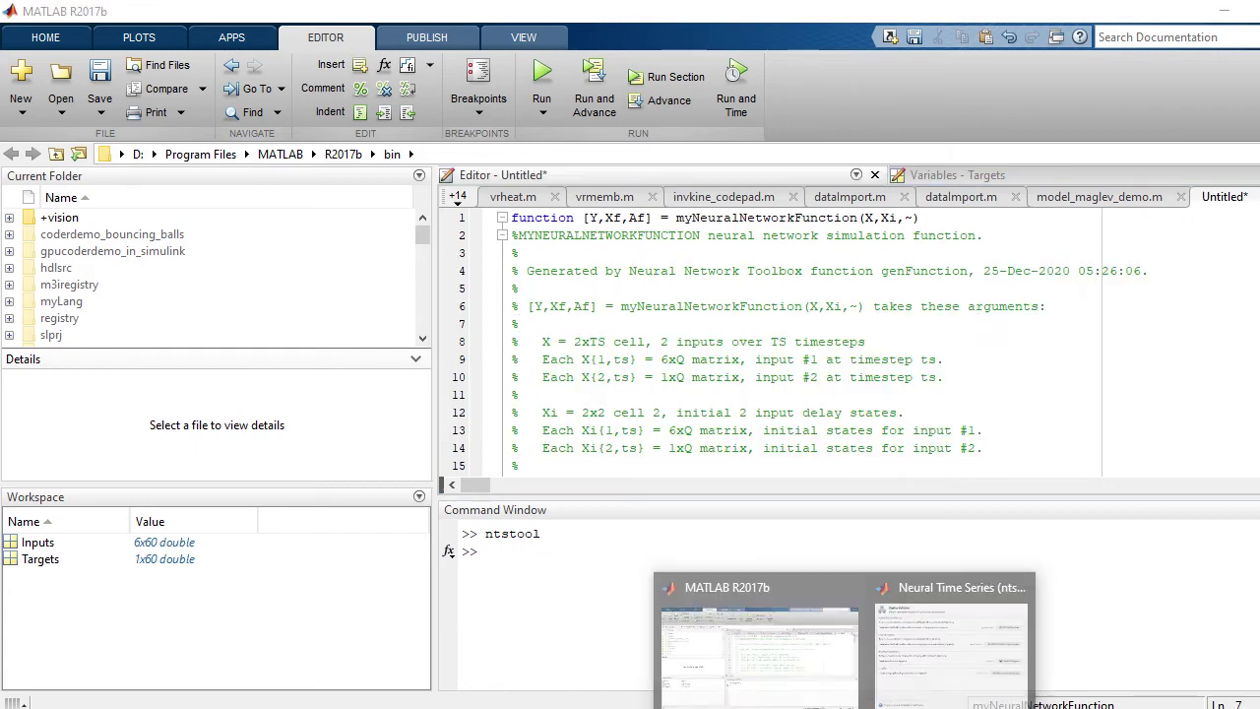
pyautogui.click(960, 680)
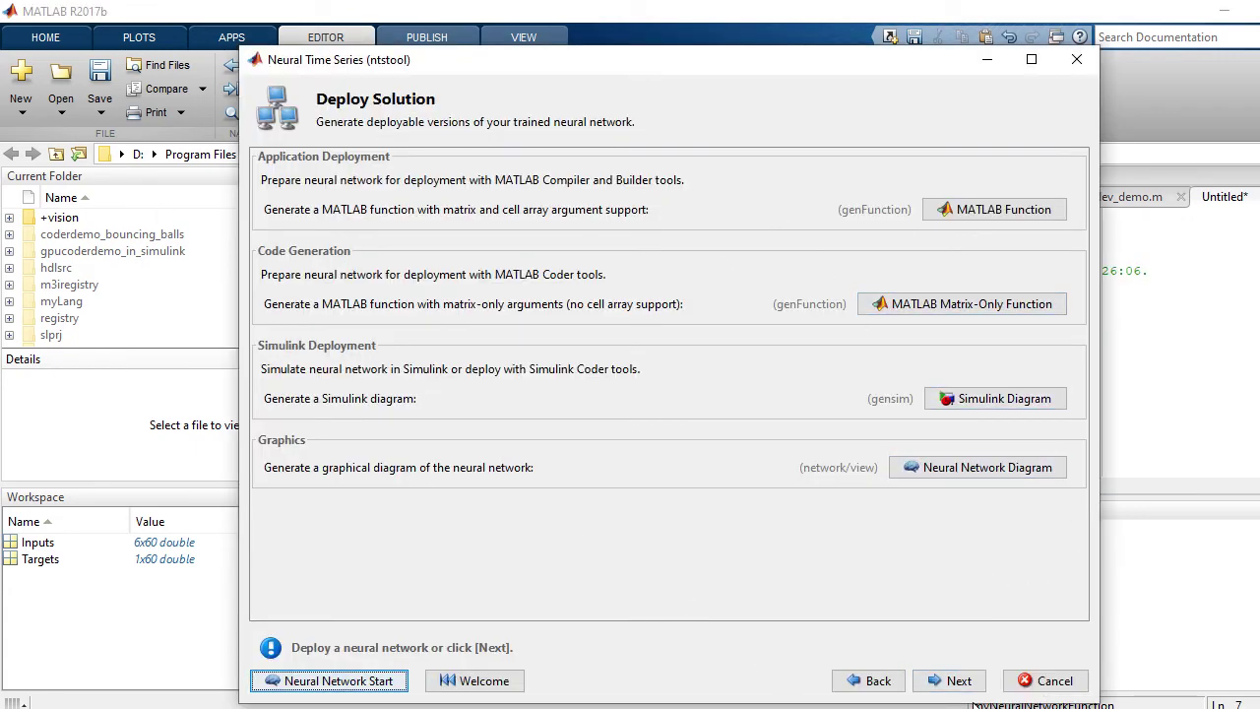
pyautogui.click(963, 310)
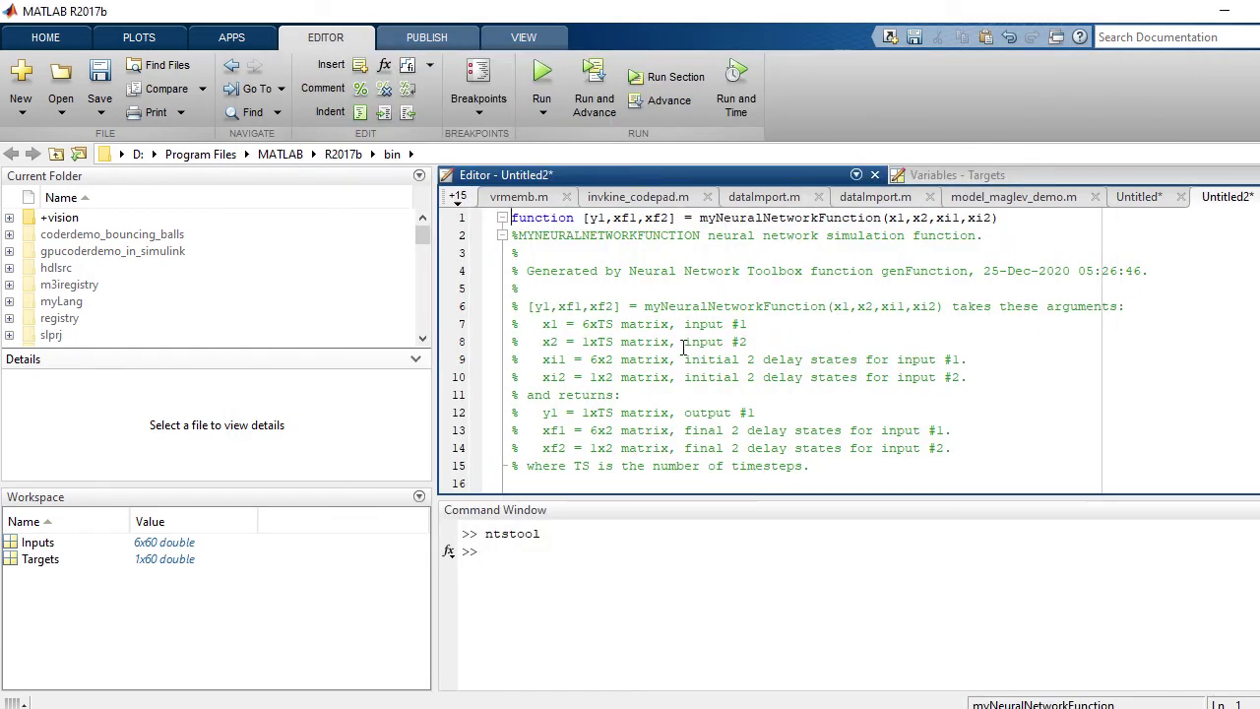
pyautogui.scroll(-20, 684, 348)
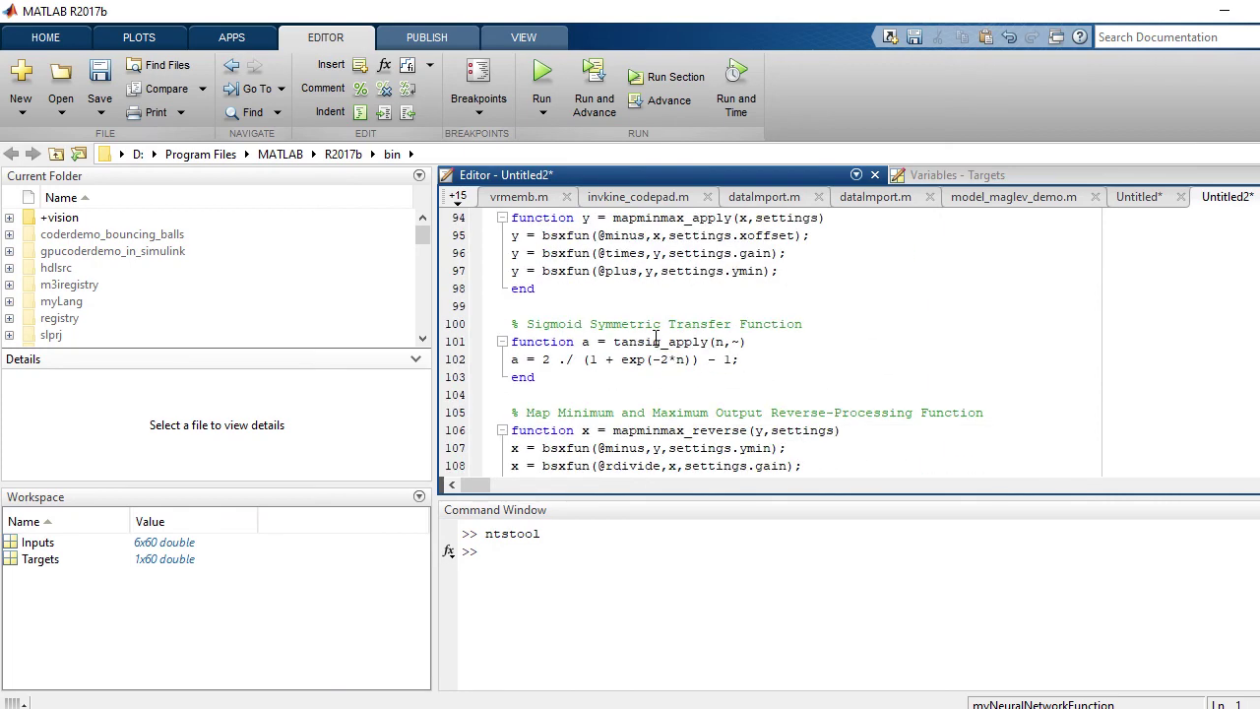
pyautogui.scroll(-1, 656, 340)
pyautogui.scroll(20, 754, 344)
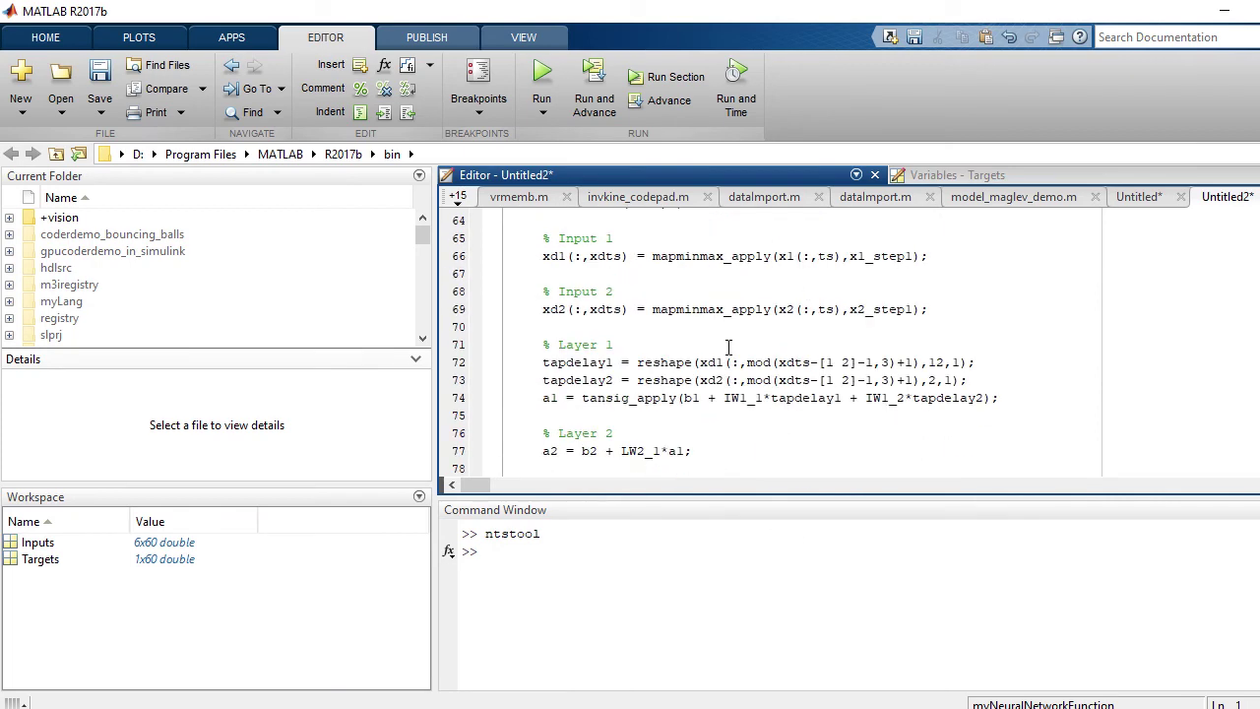
# - Go back to the Deploy Solution page and generate a Simulink diagram of the trained network
pyautogui.click(940, 630)
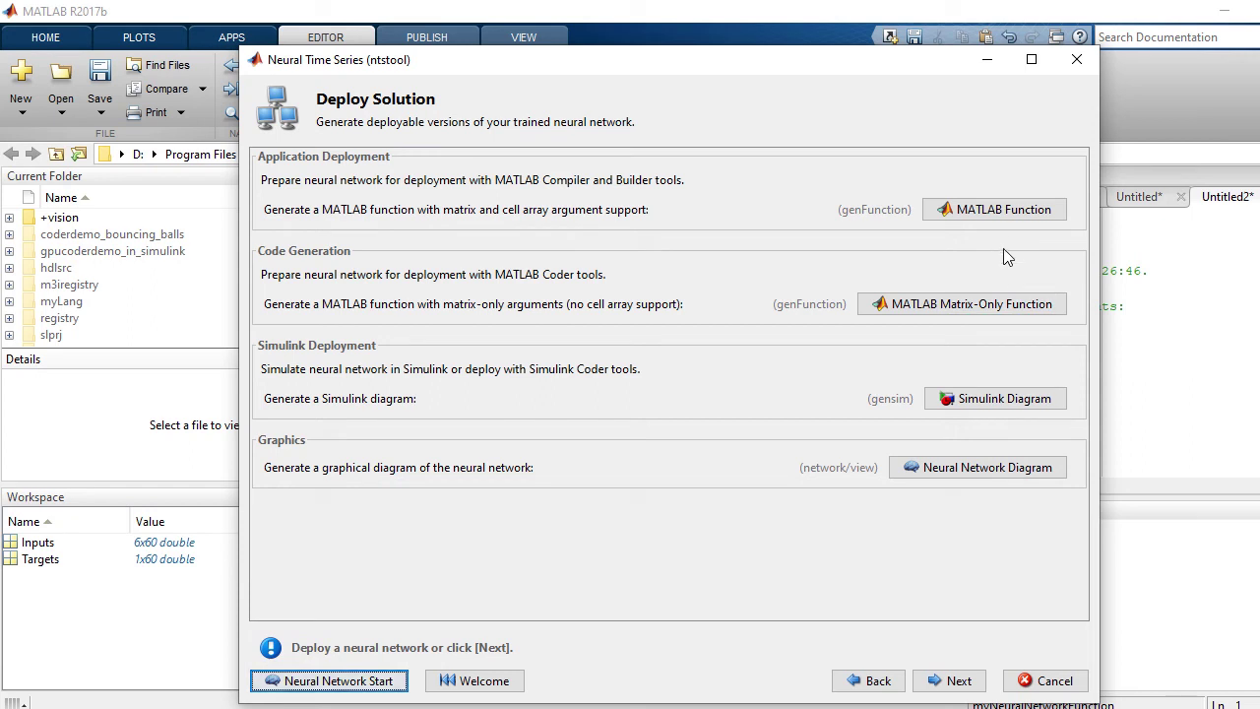
pyautogui.click(984, 212)
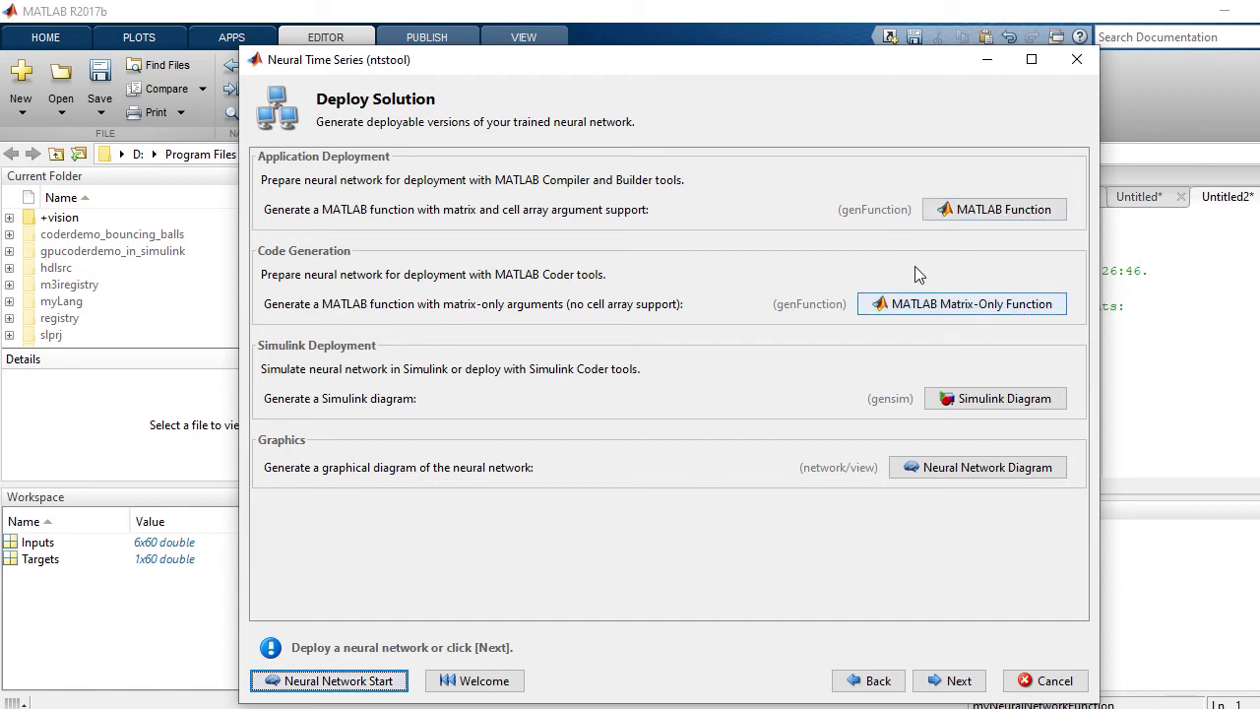
pyautogui.click(970, 305)
pyautogui.click(997, 407)
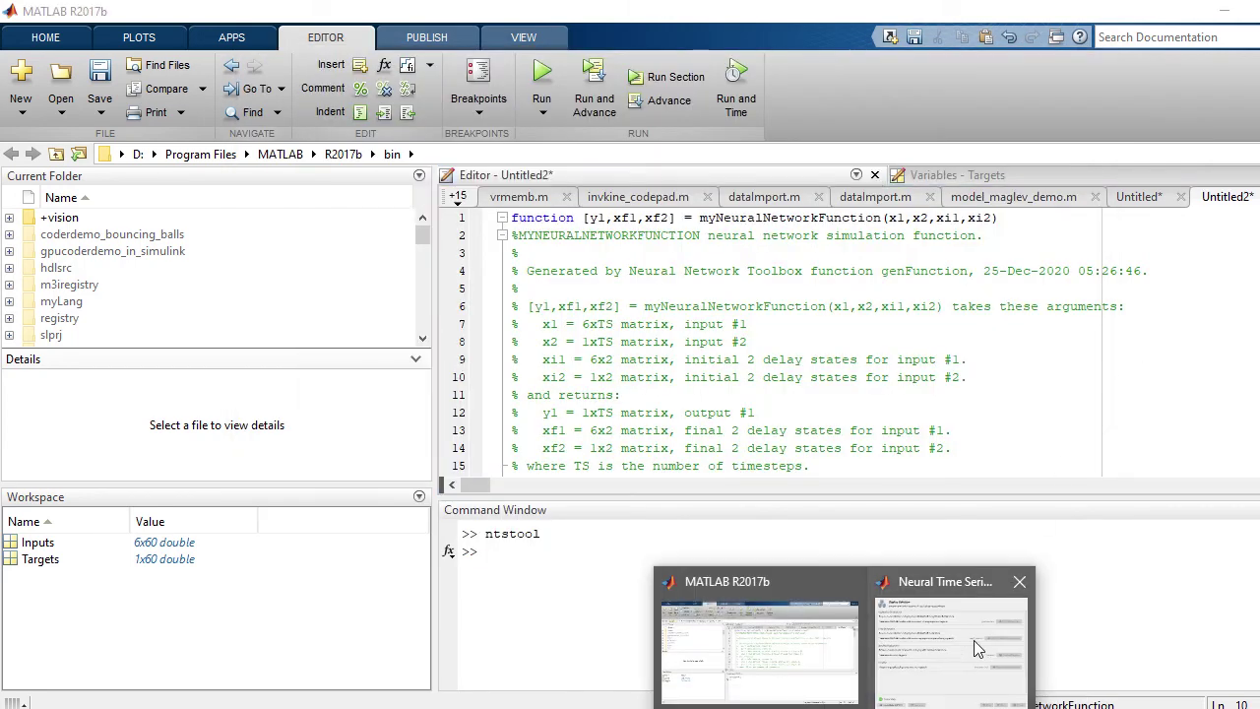
pyautogui.click(974, 640)
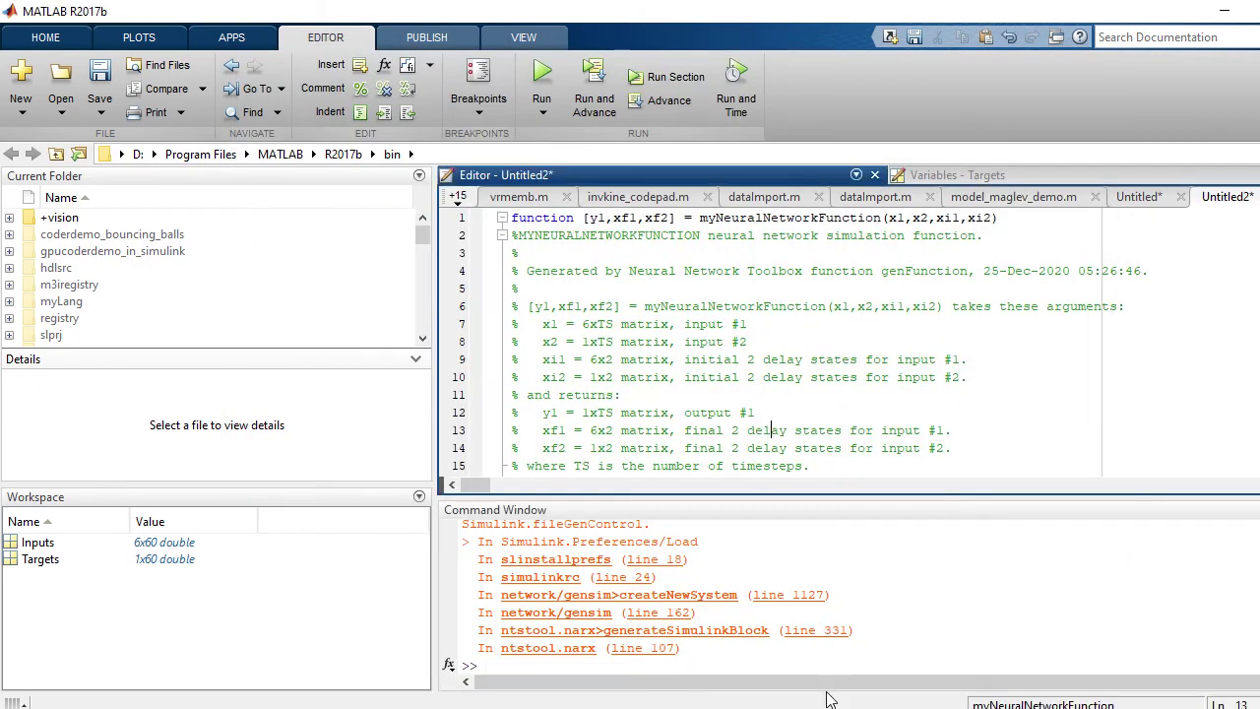
# - Switch to the Getting Started with Neural Network Designer presentation in PowerPoint and look back through slides 53, 55, 47 and 45
pyautogui.click(966, 653)
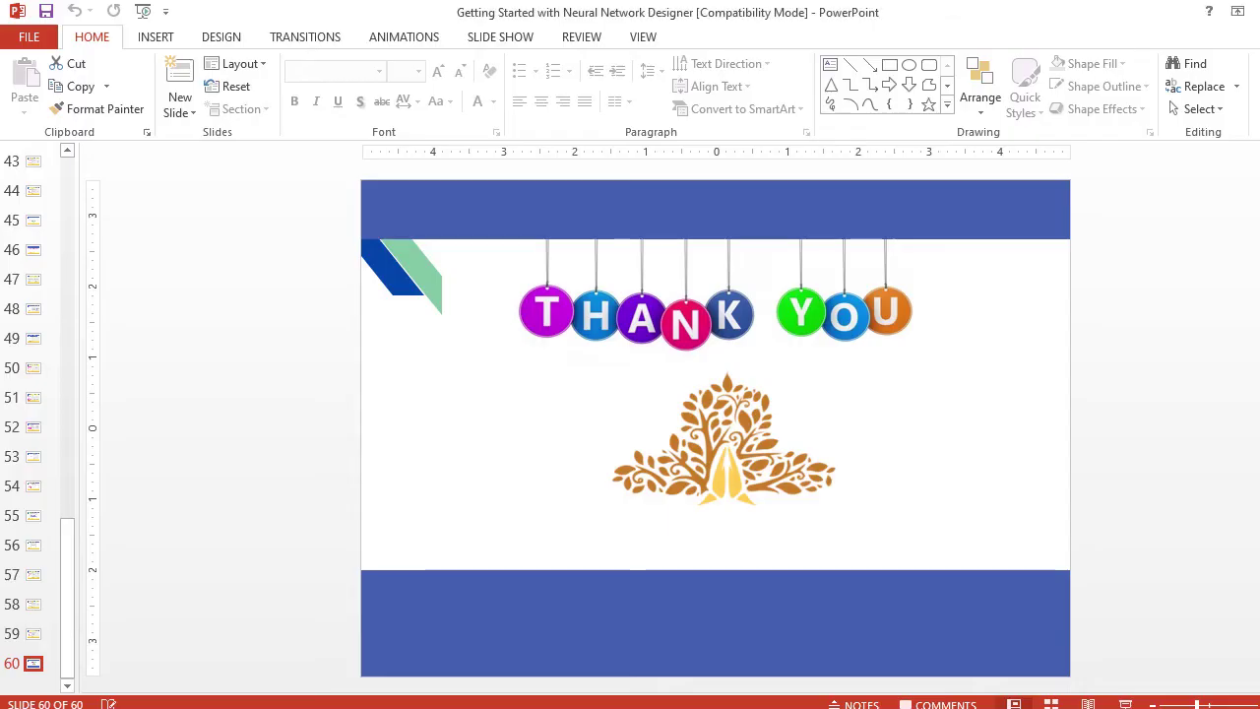
pyautogui.click(38, 464)
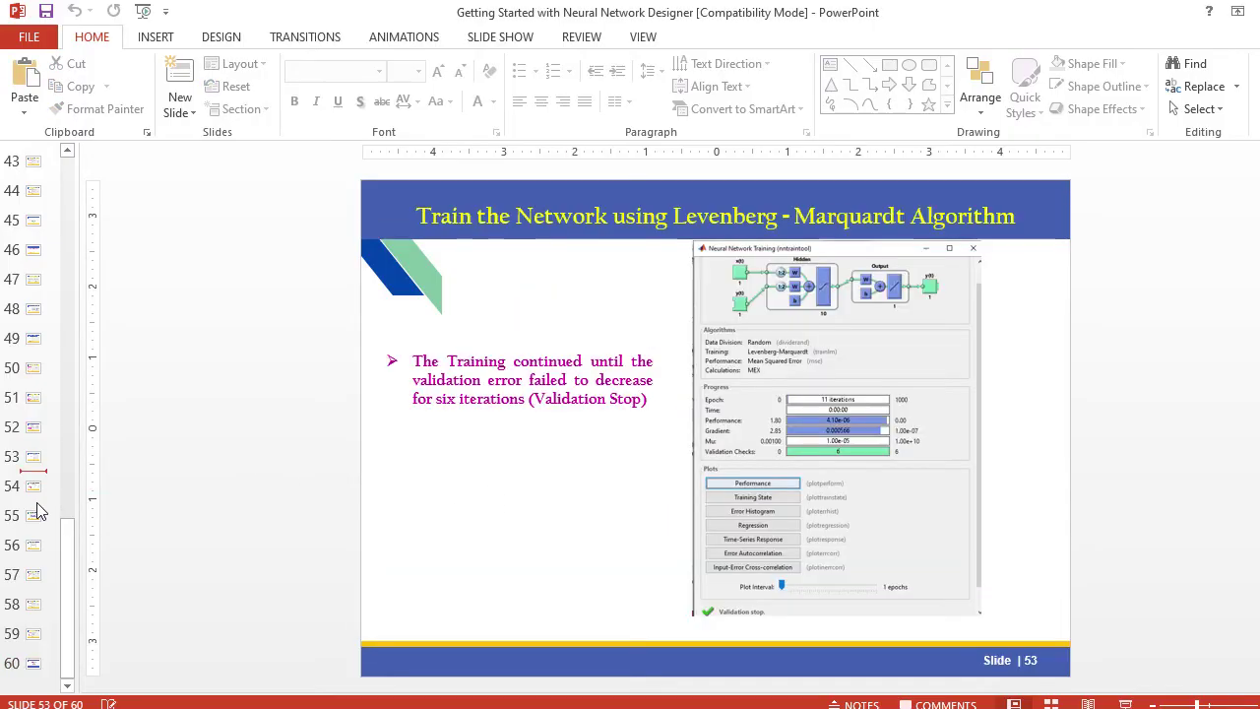
pyautogui.click(34, 520)
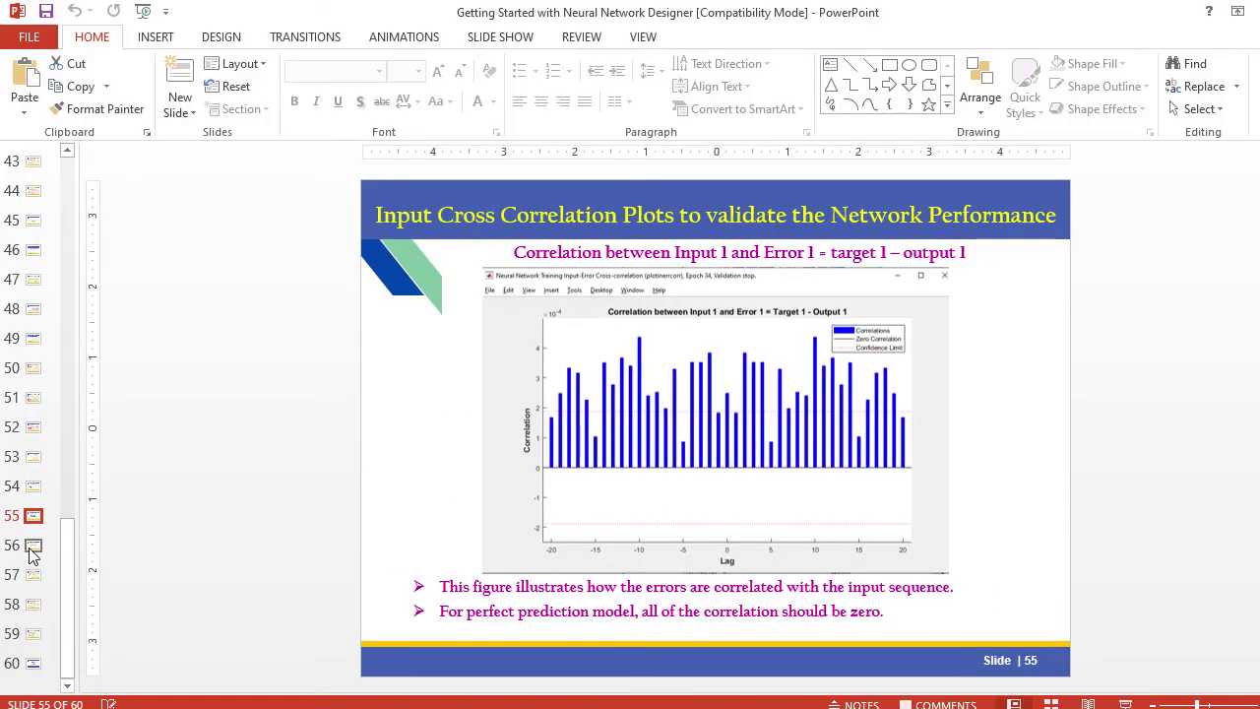
pyautogui.click(38, 338)
pyautogui.click(47, 281)
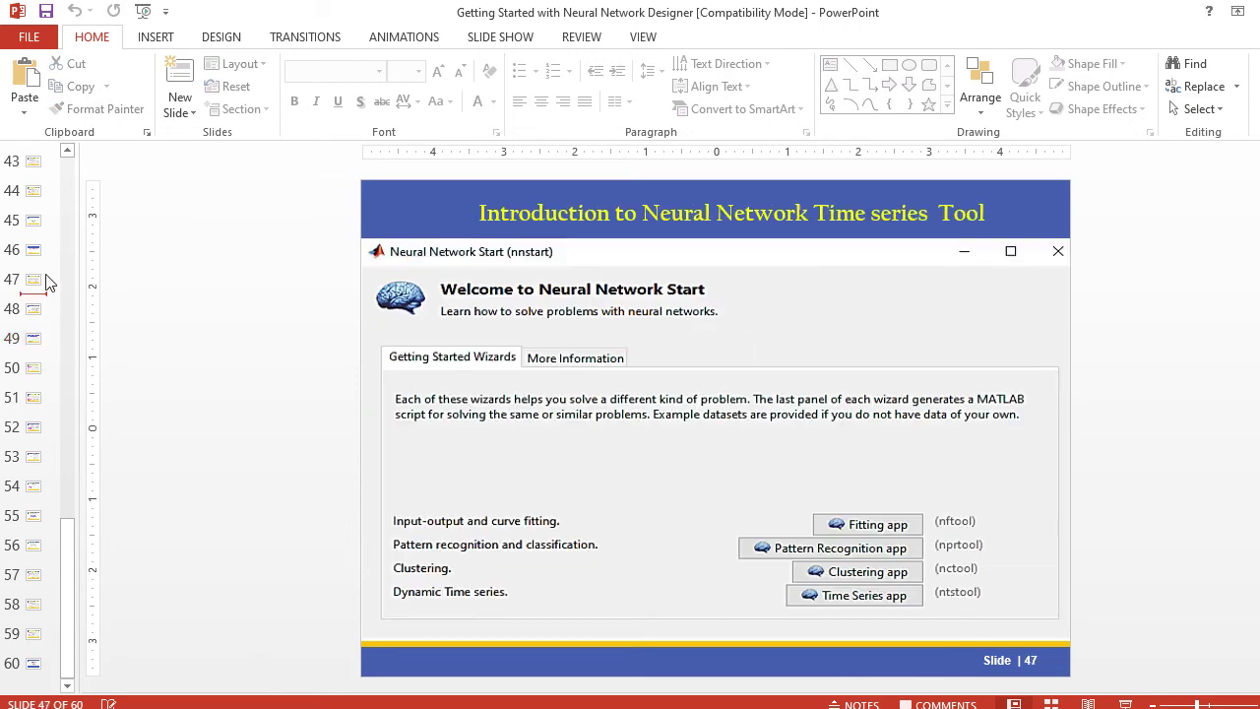
pyautogui.click(42, 261)
pyautogui.press('Up')
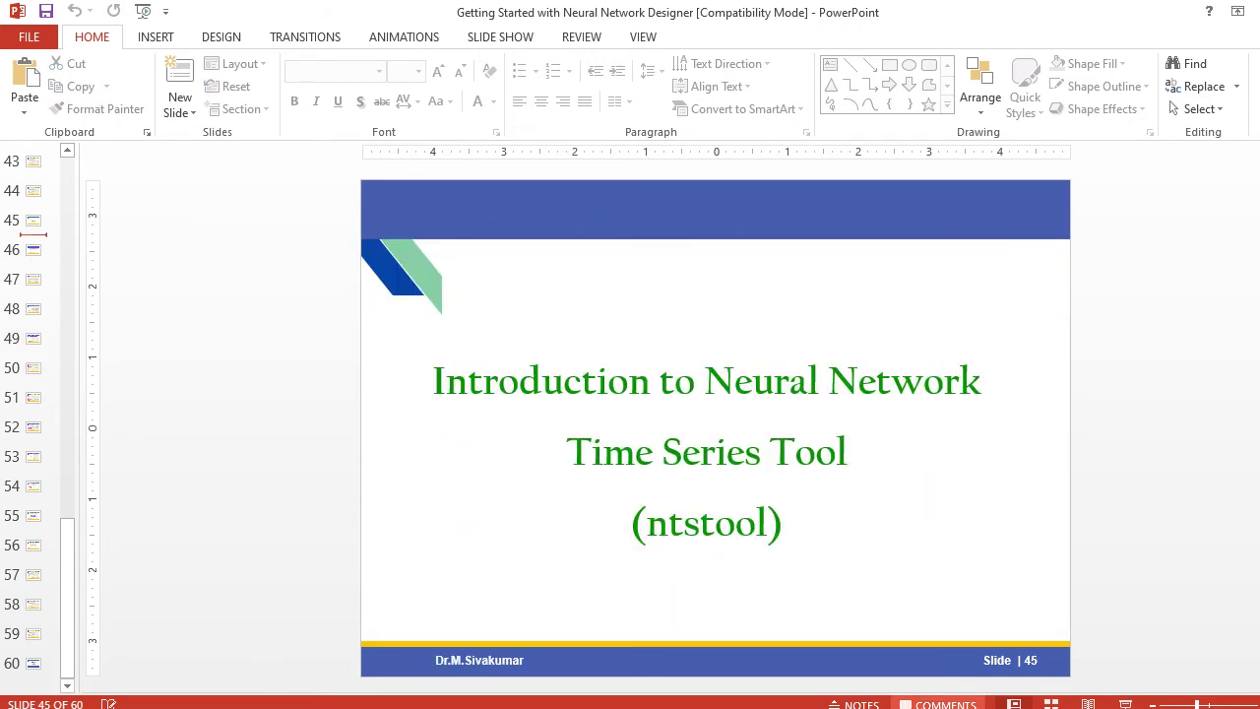
# - Return to the Neural Time Series tool to bring up the generated Simulink model
pyautogui.click(900, 654)
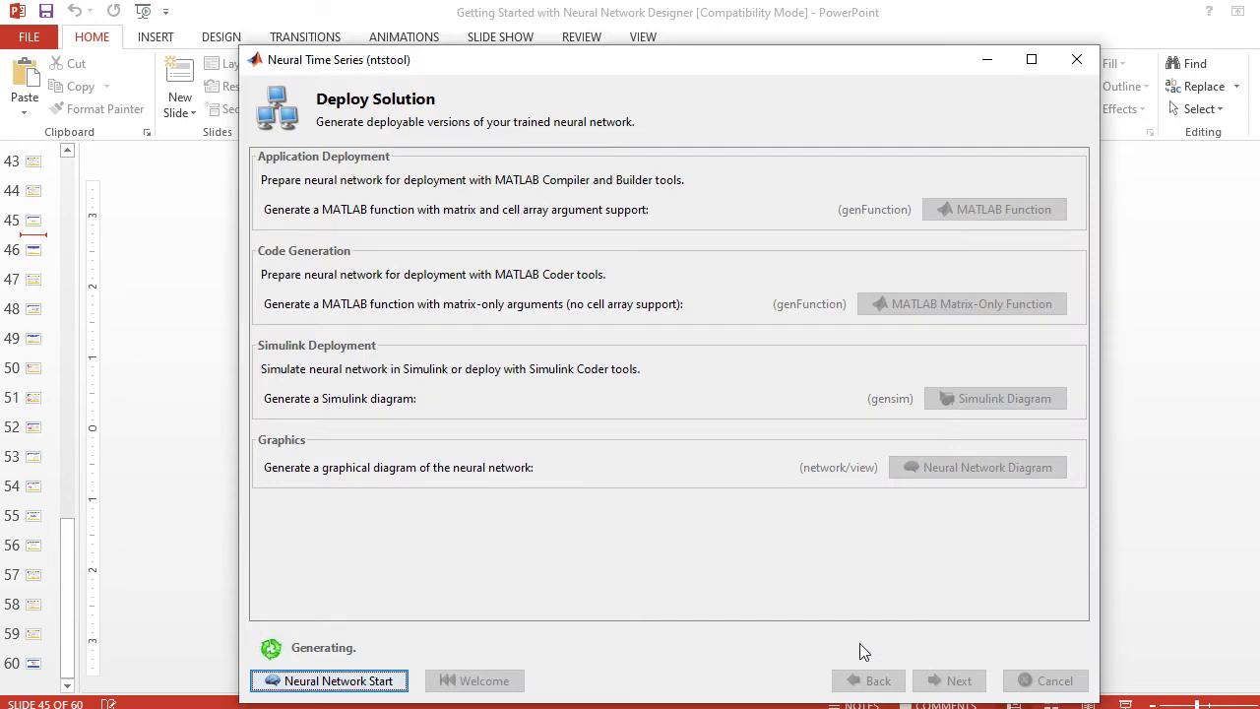
pyautogui.moveTo(935, 704)
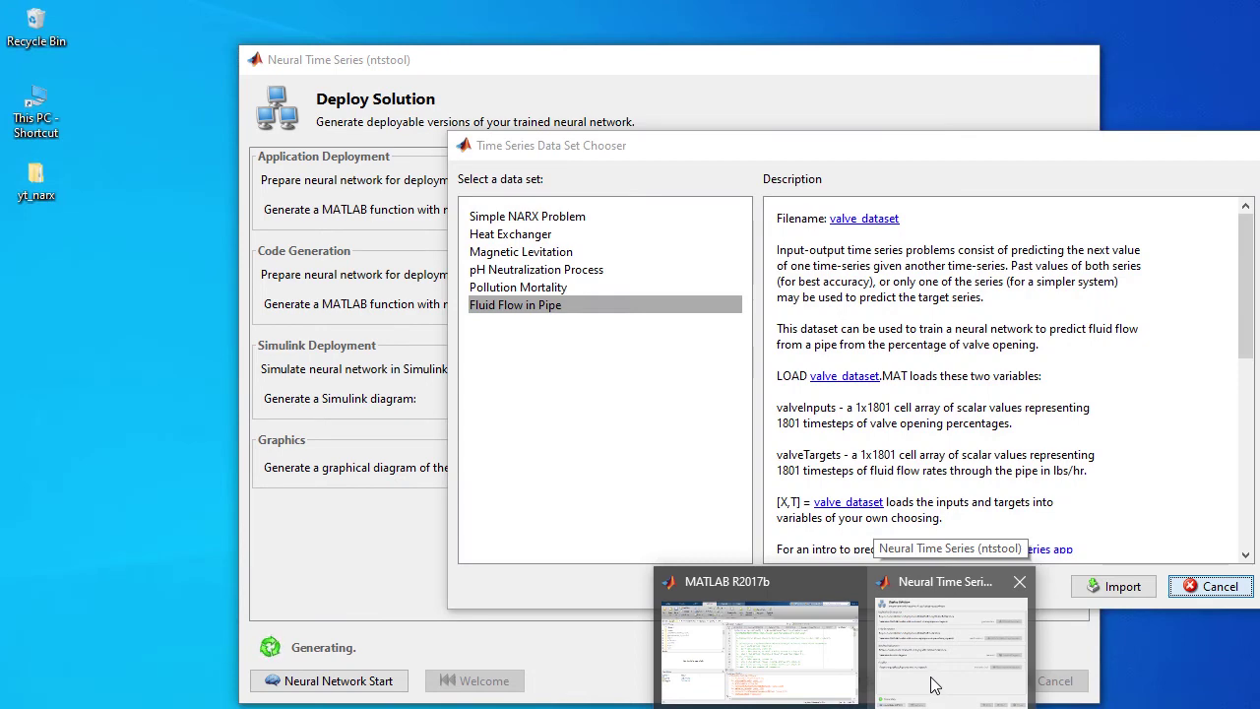
pyautogui.click(934, 687)
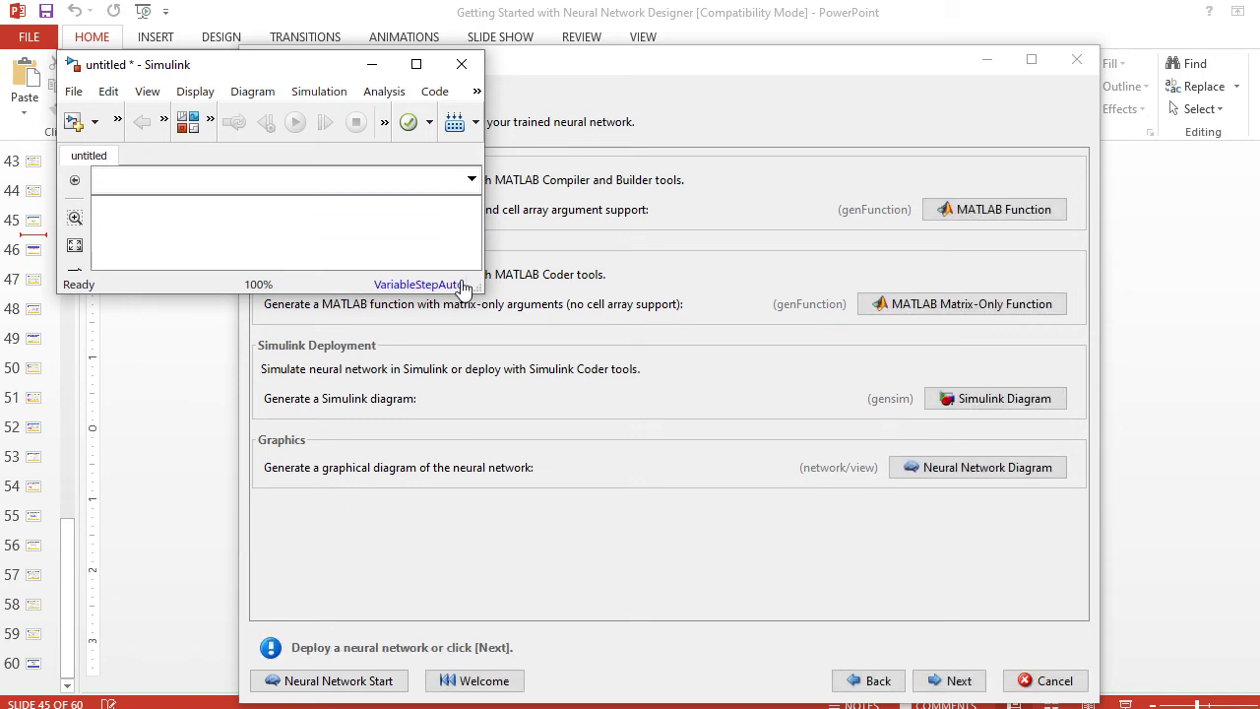
# - Enlarge and reposition the generated Simulink model window, then view the NARX Neural Network block's parameters and dismiss them without changes
pyautogui.moveTo(483, 291); pyautogui.dragTo(797, 640)
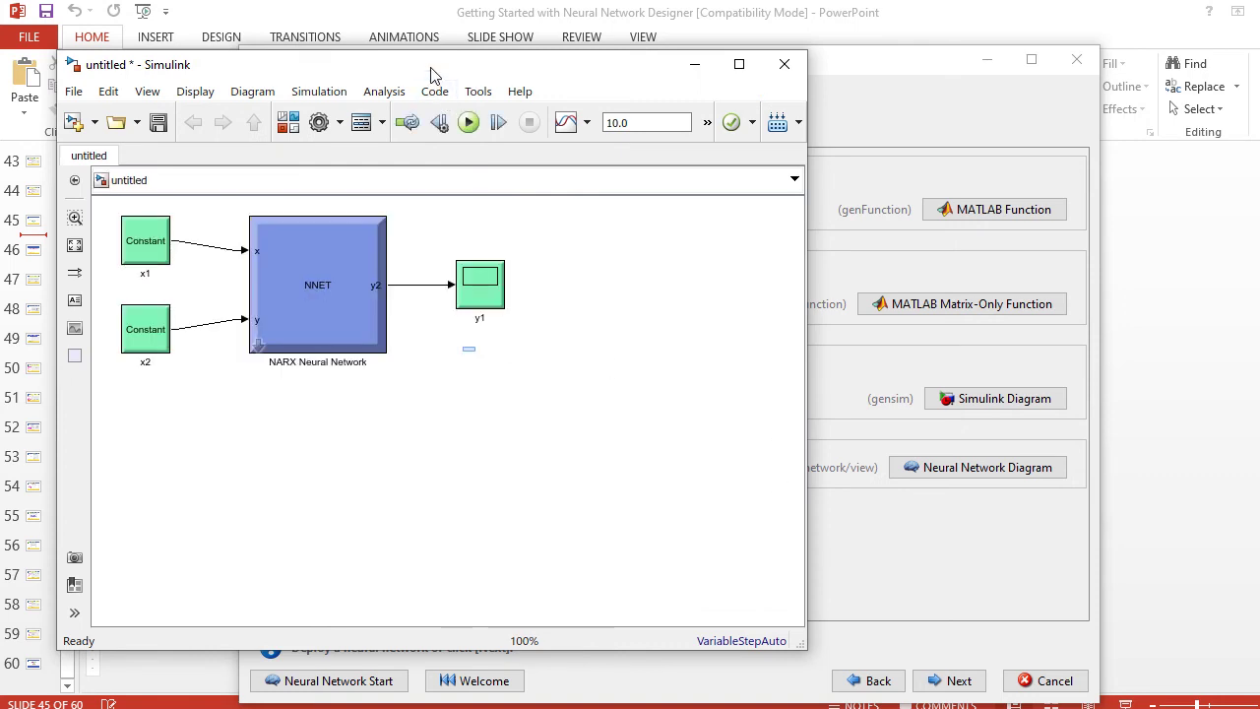
pyautogui.moveTo(429, 64); pyautogui.dragTo(679, 90)
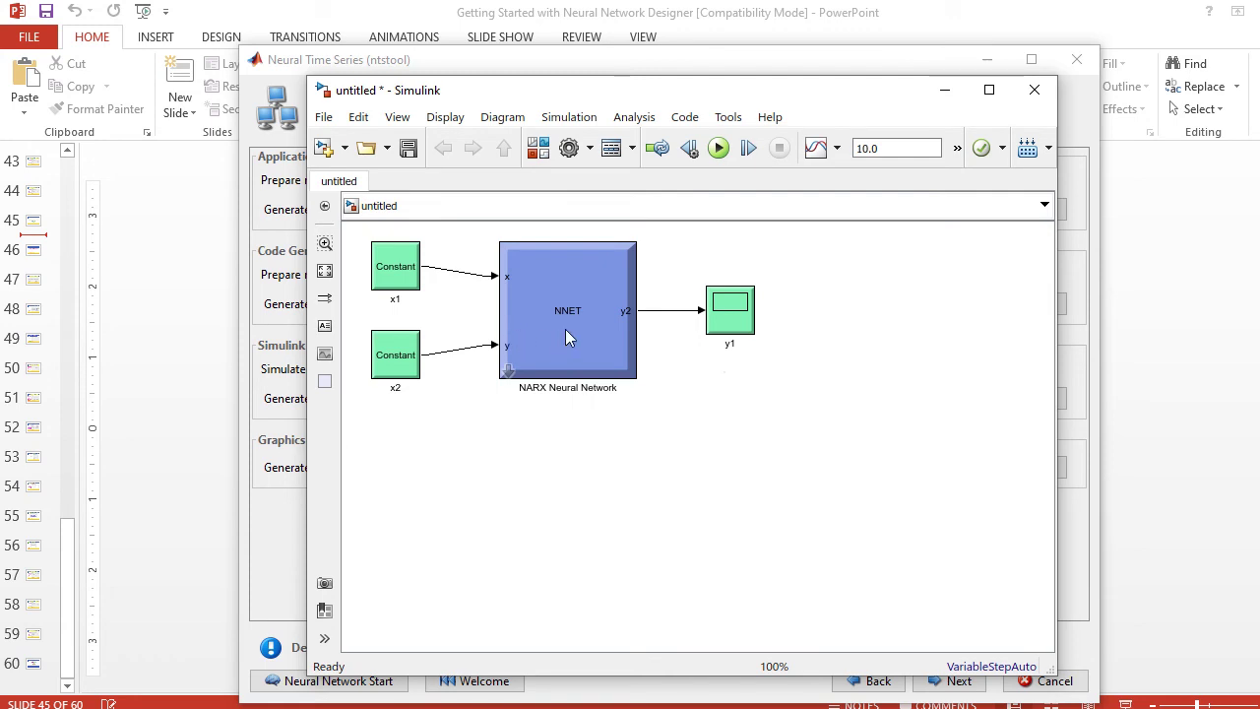
pyautogui.click(641, 388)
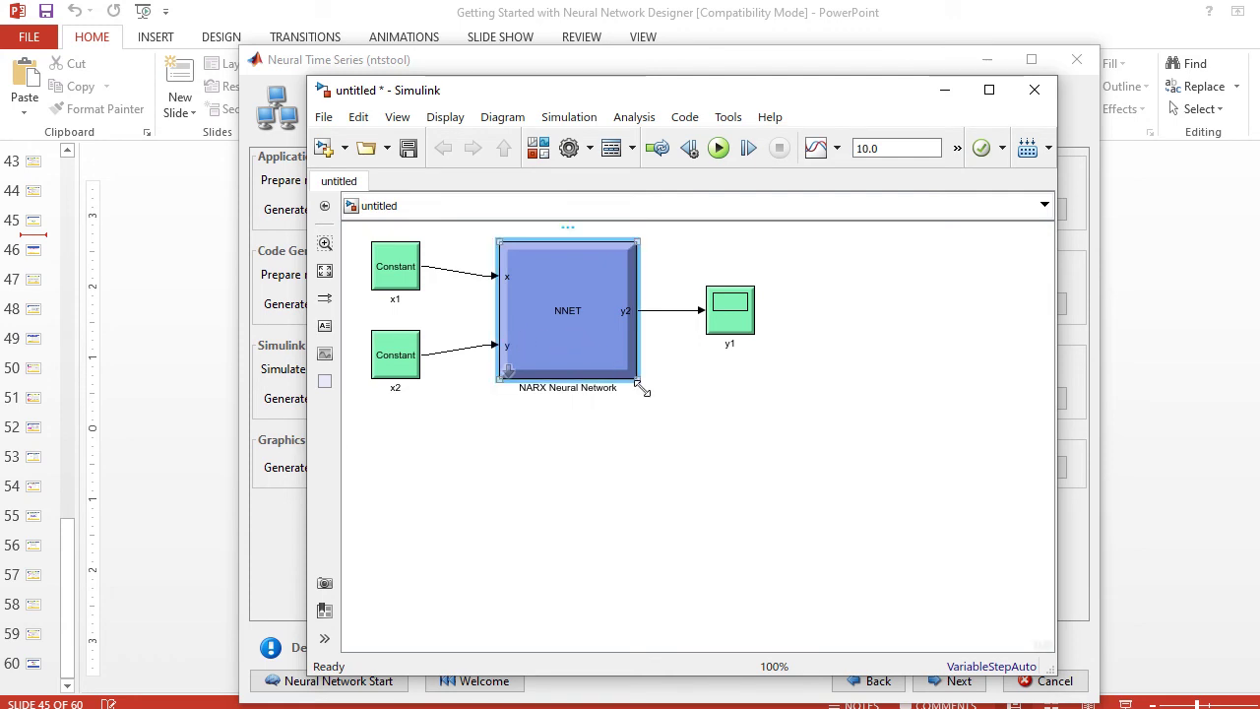
pyautogui.doubleClick(638, 384)
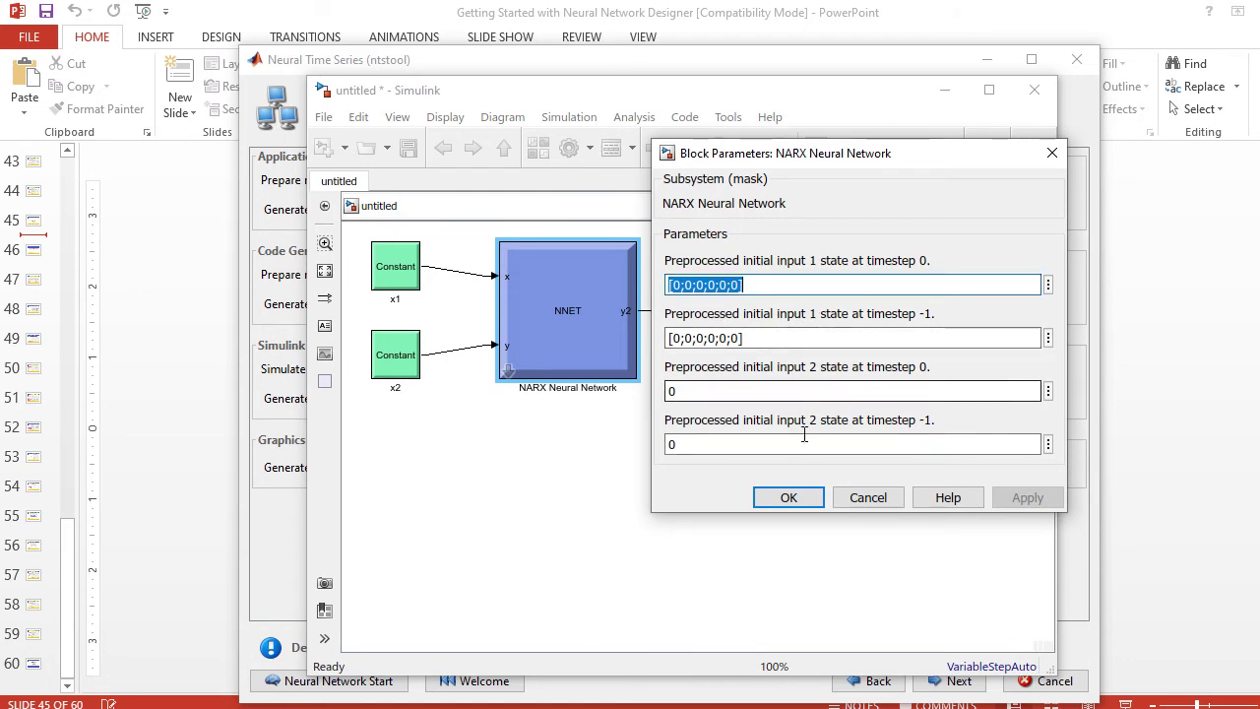
pyautogui.click(856, 499)
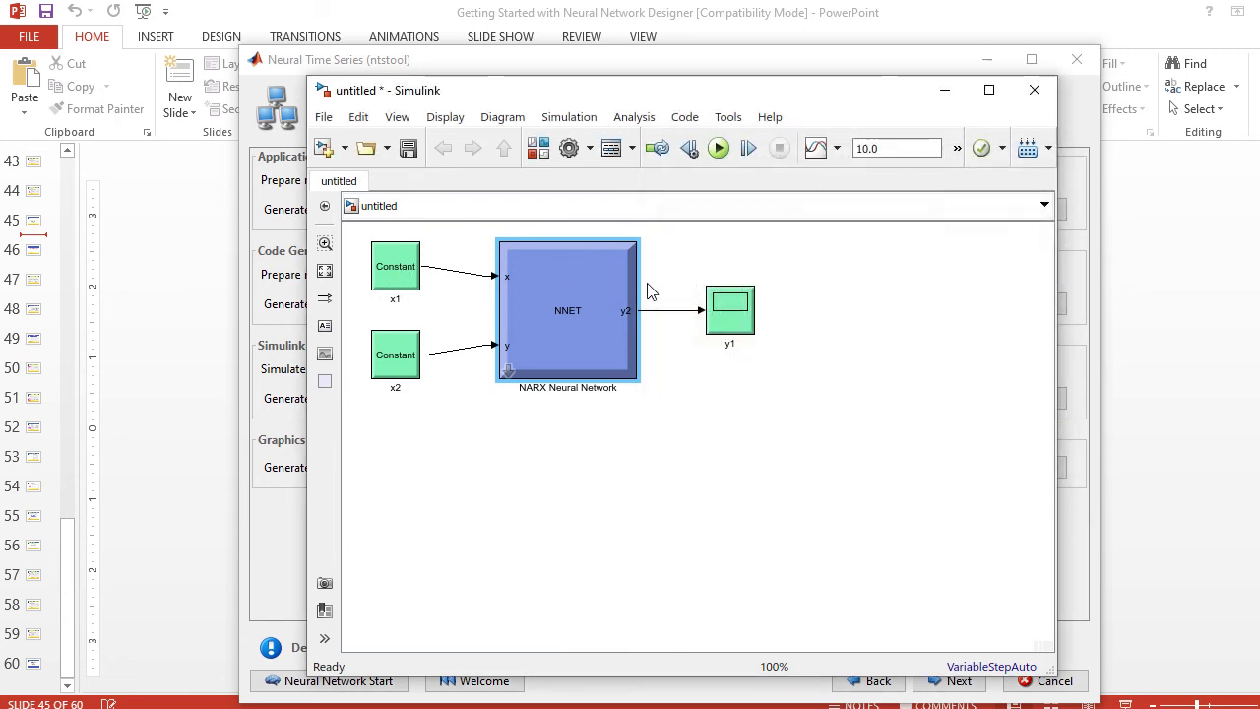
# - Open the y1 output scope of the Simulink model, run the simulation, and close the scope
pyautogui.click(746, 323)
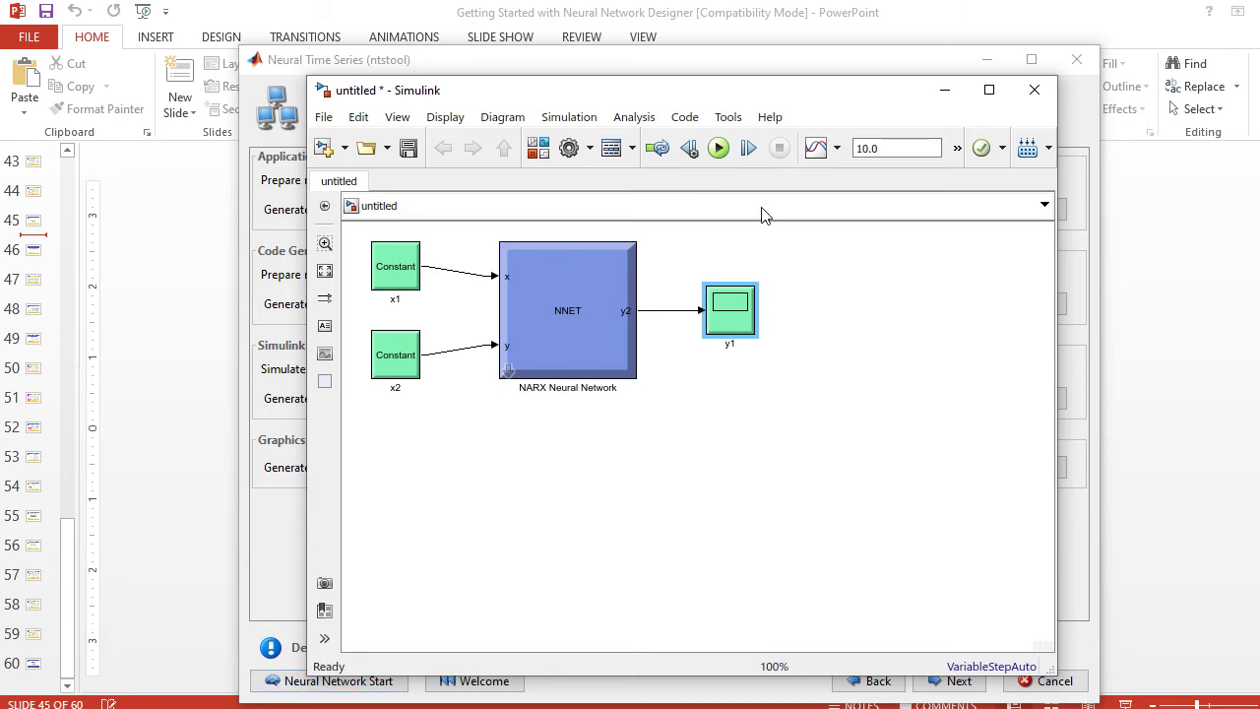
pyautogui.press('Return')
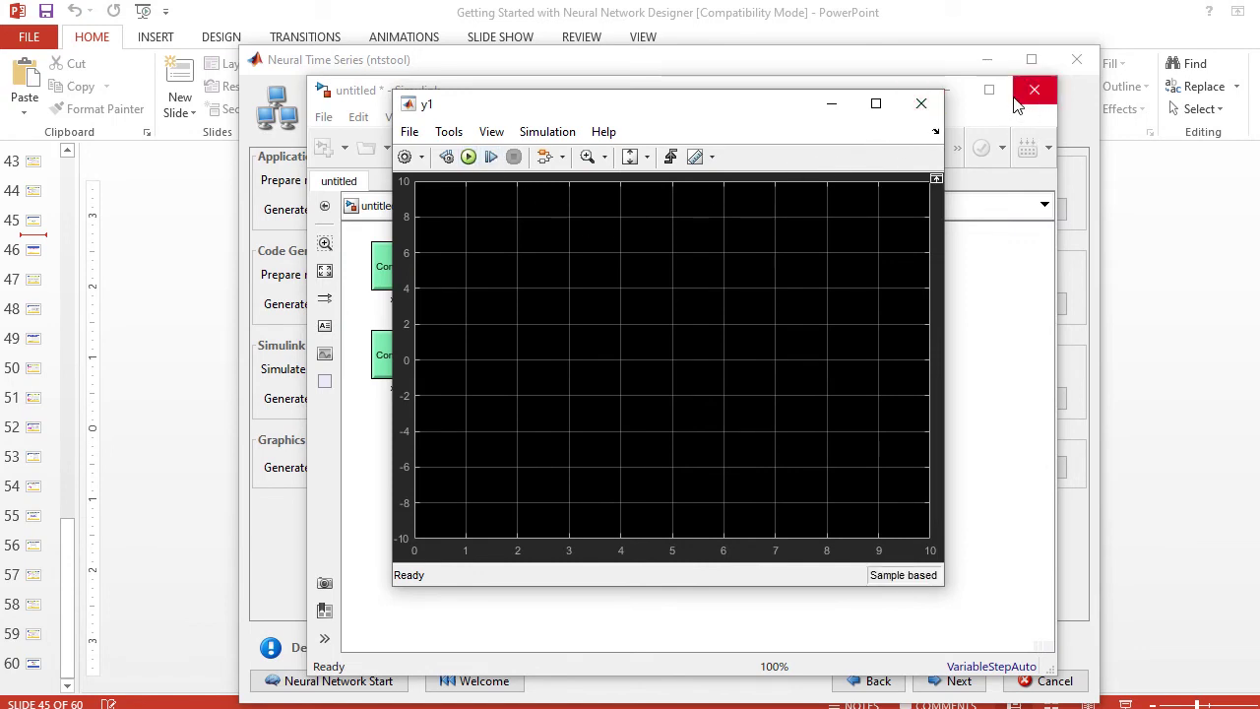
pyautogui.click(919, 105)
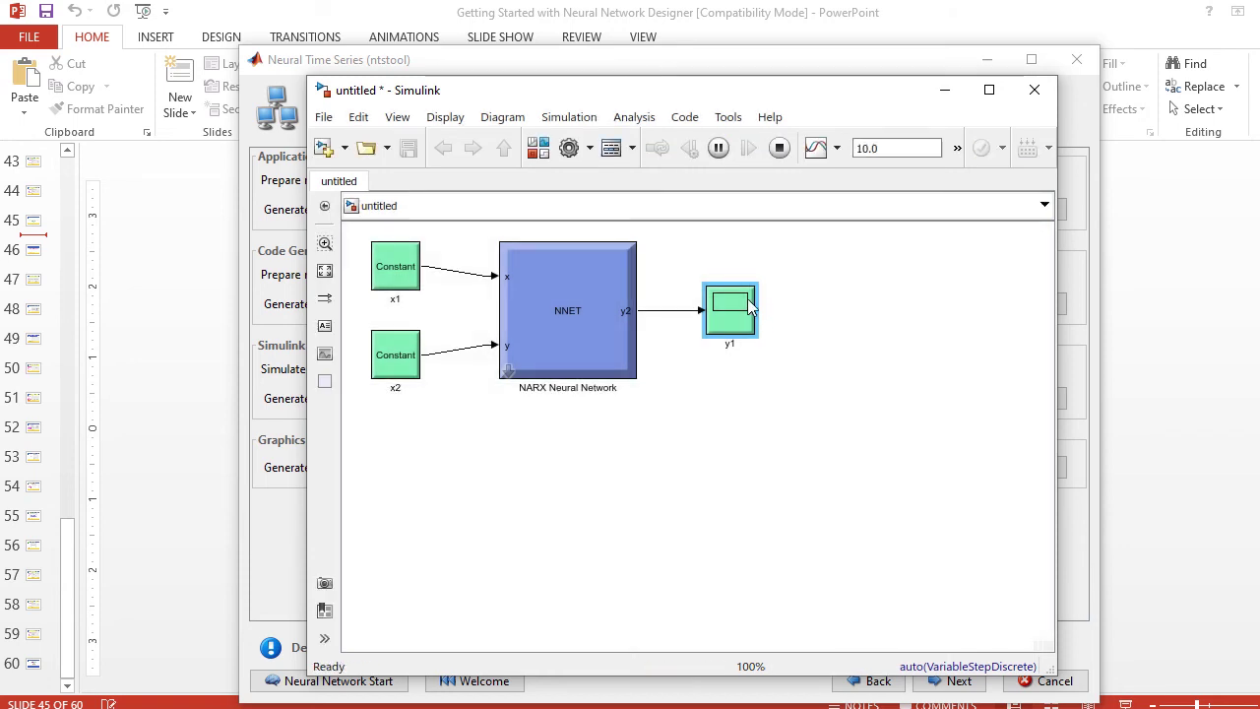
# - Close the generated Simulink model to get back to the Deploy Solution page
pyautogui.click(682, 118)
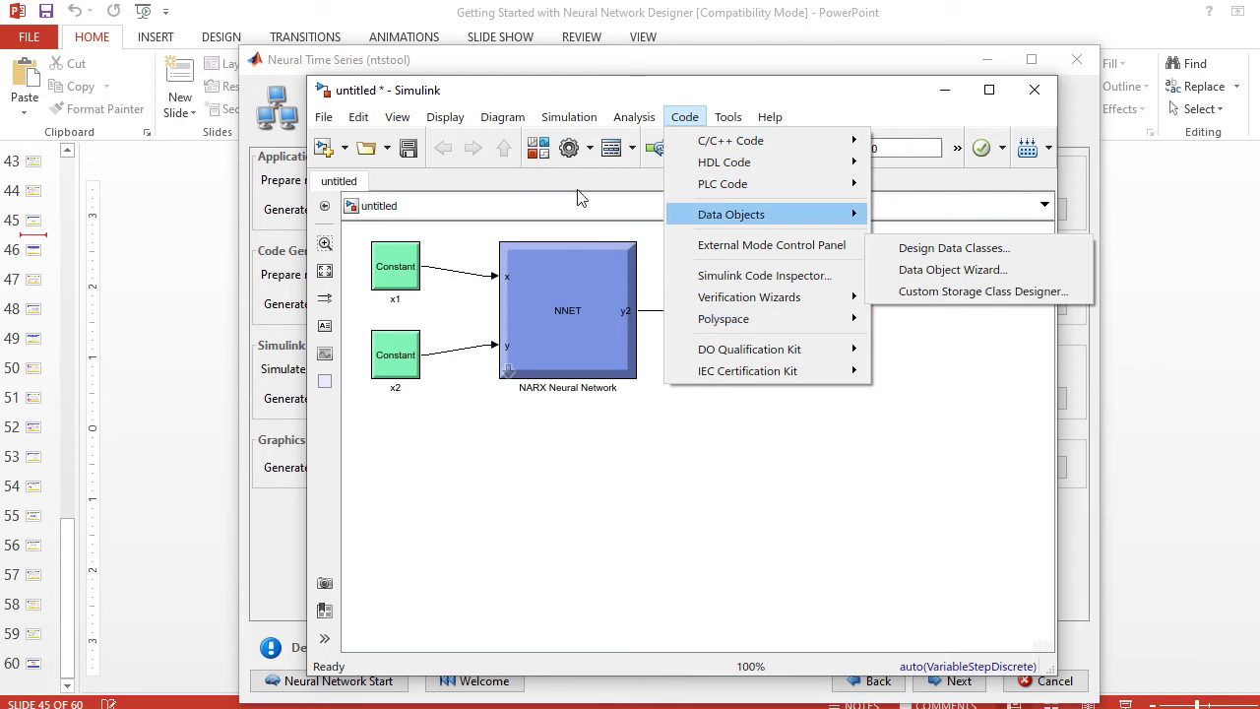
pyautogui.click(628, 143)
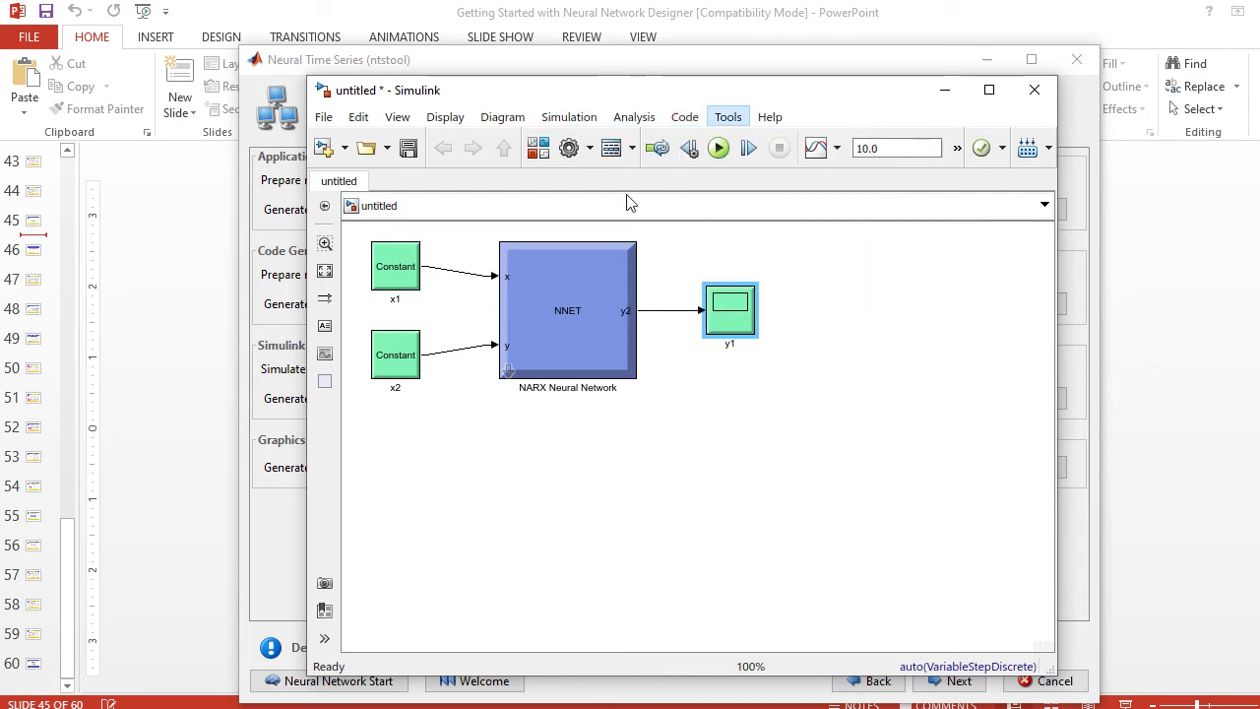
pyautogui.click(1034, 90)
pyautogui.click(658, 381)
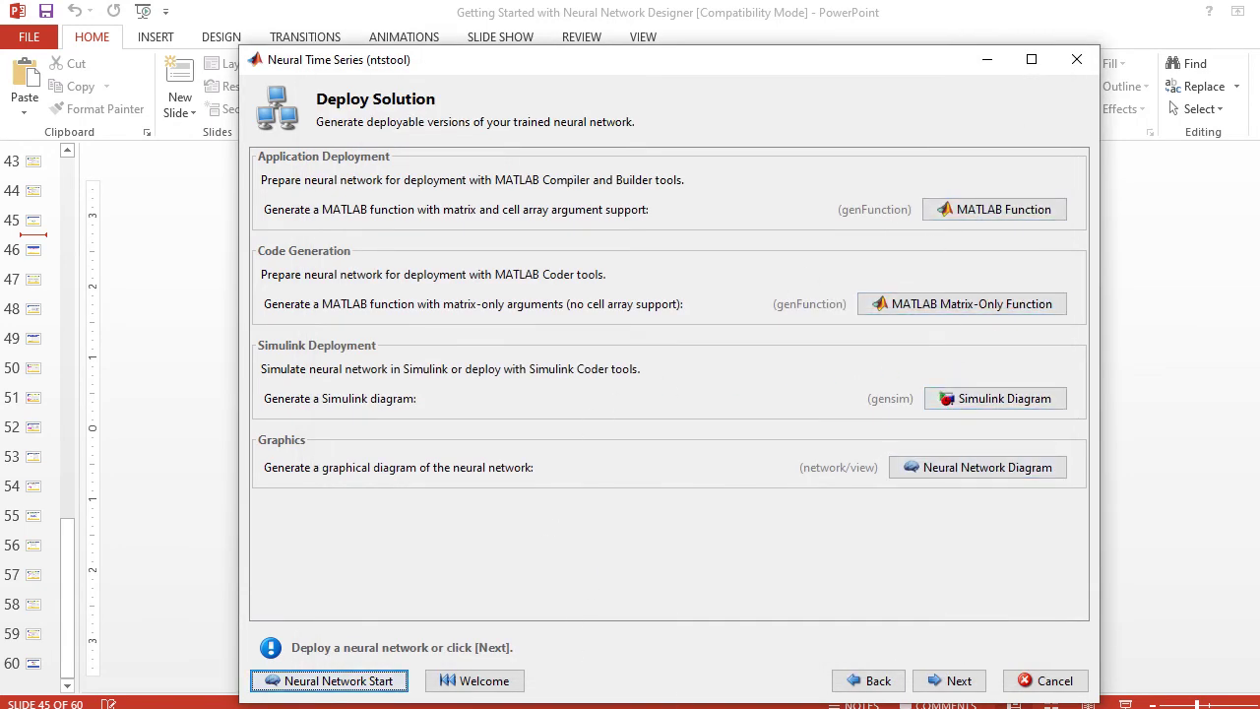
# - Advance the Neural Time Series tool from Deploy Solution to the Save Results page and shift its window slightly
pyautogui.click(738, 630)
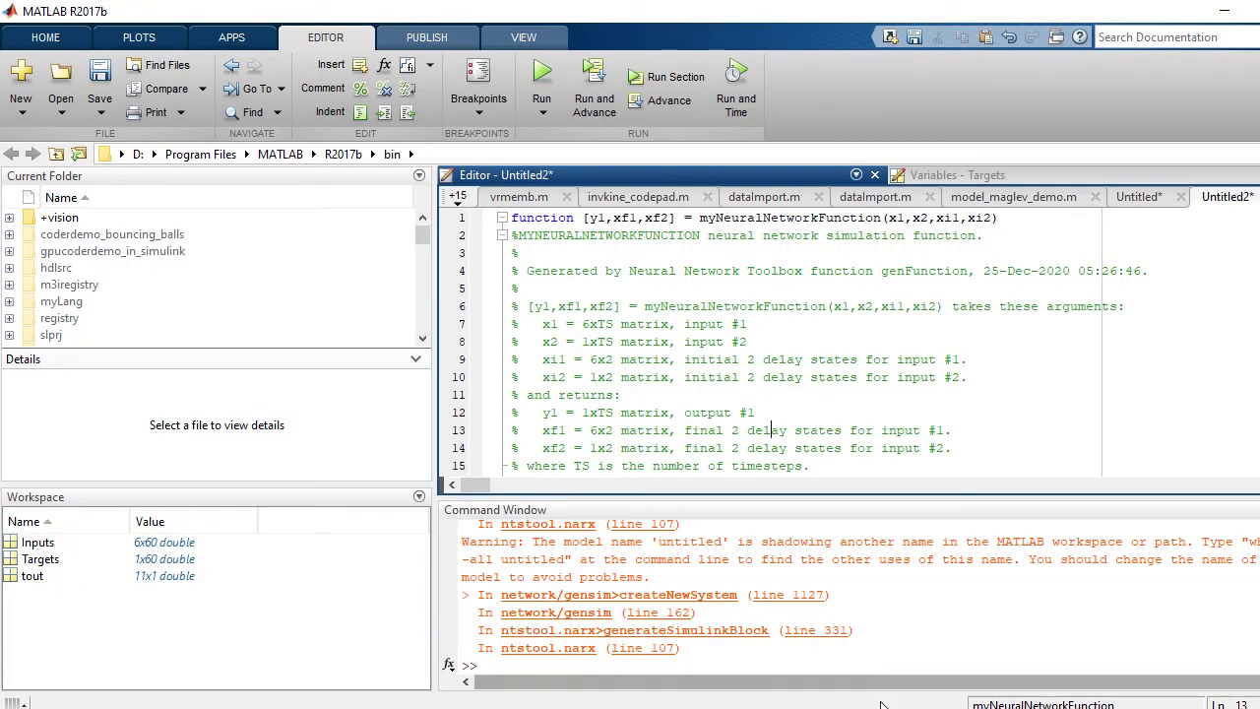
pyautogui.moveTo(881, 705)
pyautogui.click(964, 651)
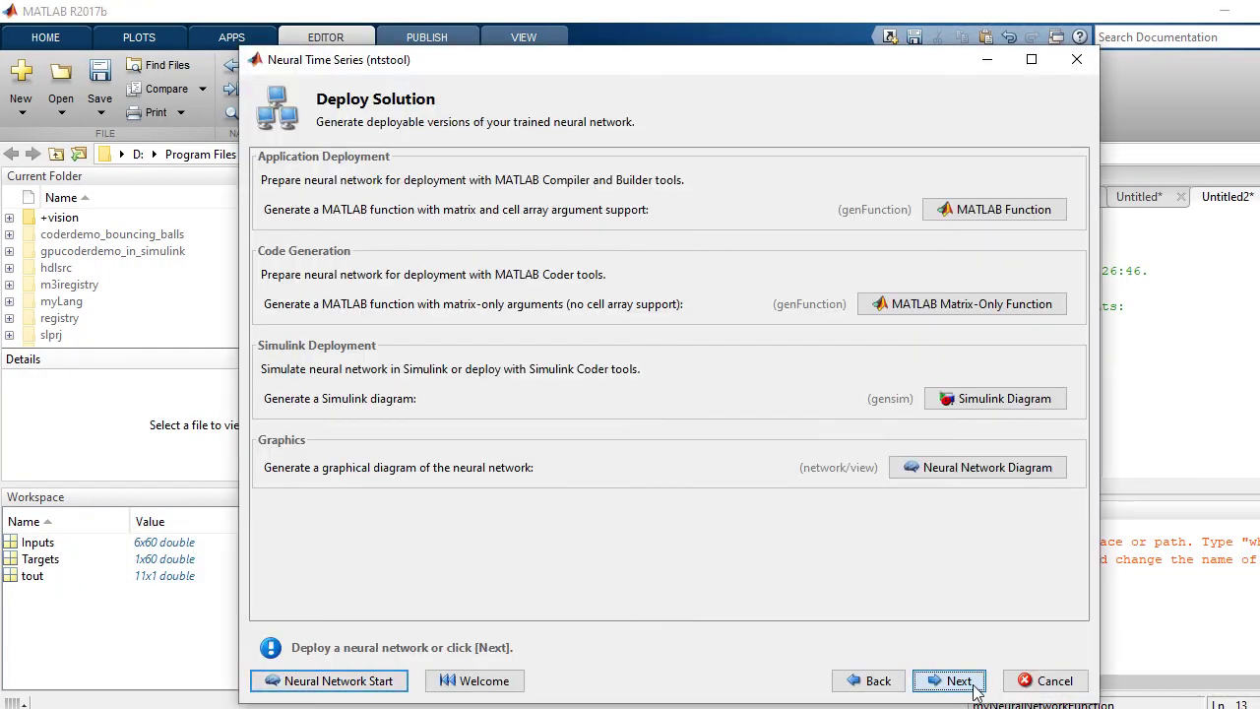
pyautogui.click(972, 686)
pyautogui.moveTo(436, 75); pyautogui.dragTo(392, 78)
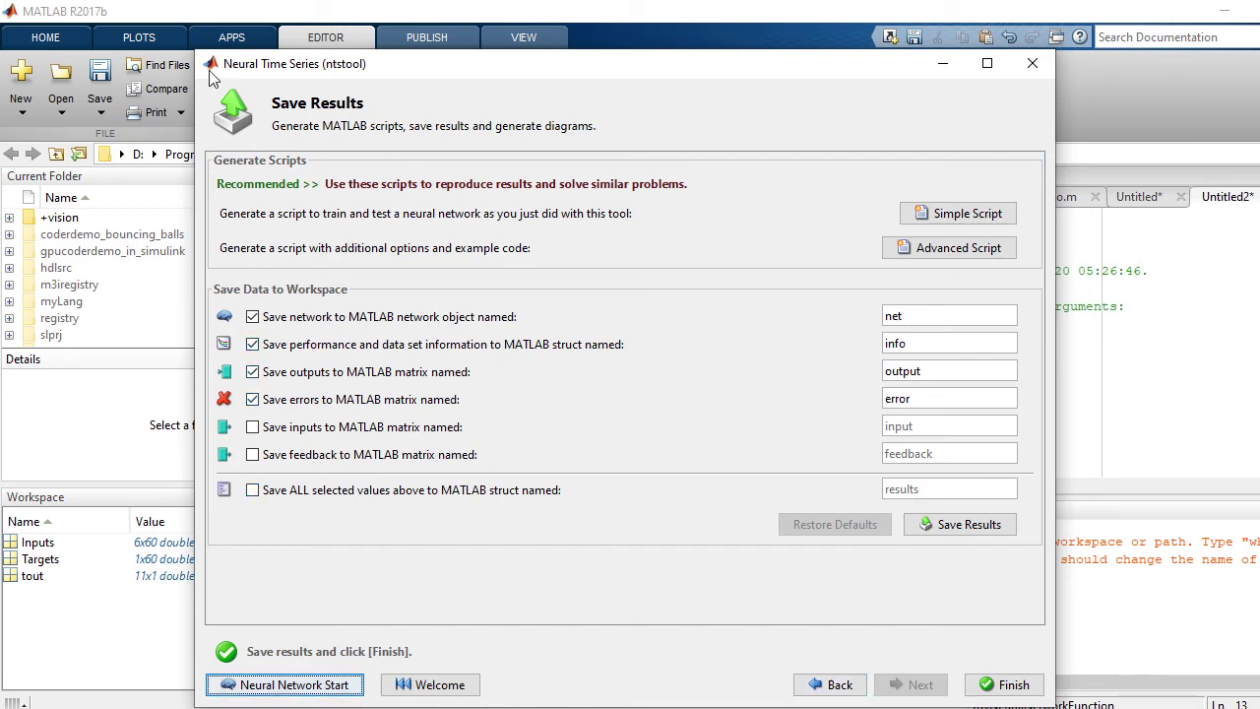
# - Generate the simple script for training and testing the network and look through its code
pyautogui.click(990, 215)
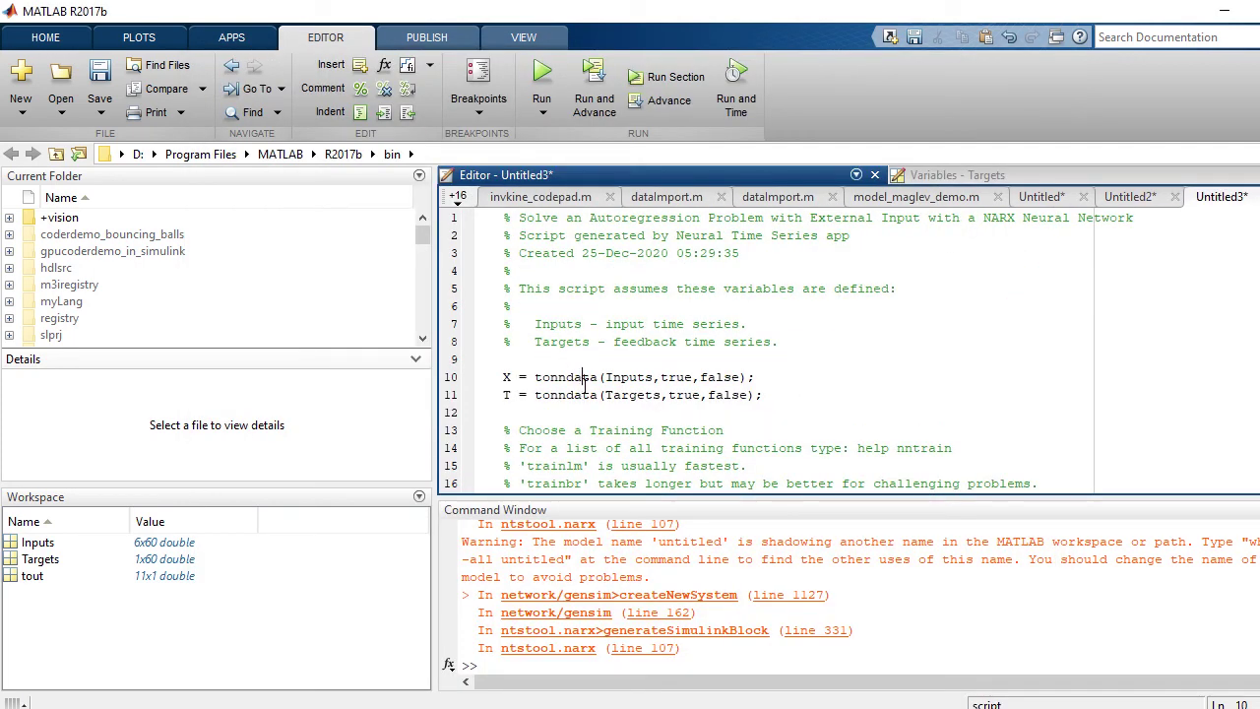
pyautogui.scroll(-18, 585, 384)
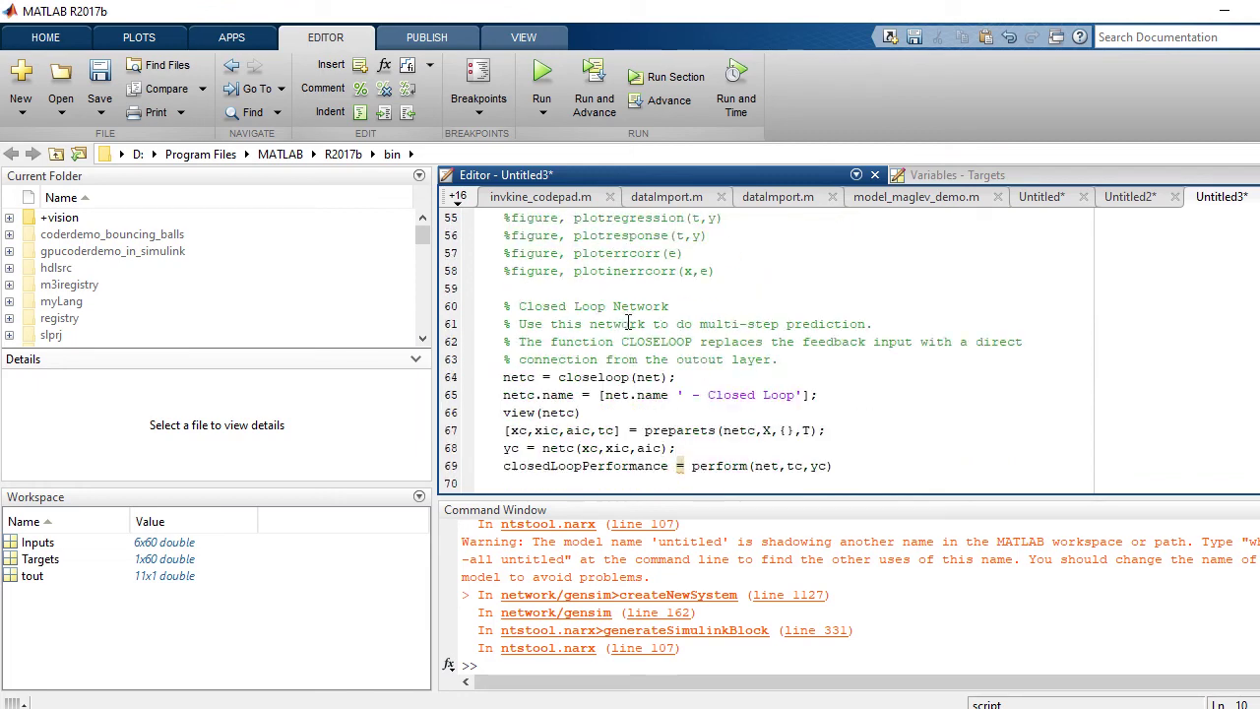
pyautogui.scroll(-6, 628, 322)
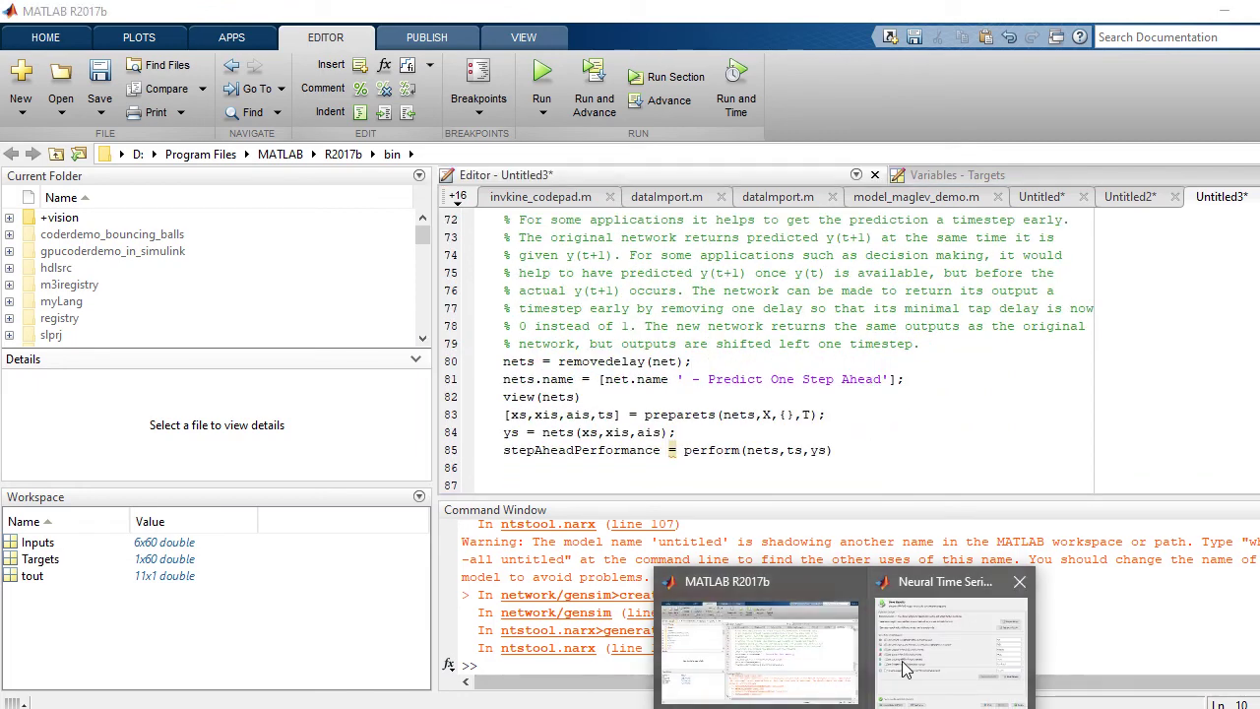
# - Return to the Save Results page, generate the advanced script, and look through its code
pyautogui.click(906, 670)
pyautogui.click(931, 251)
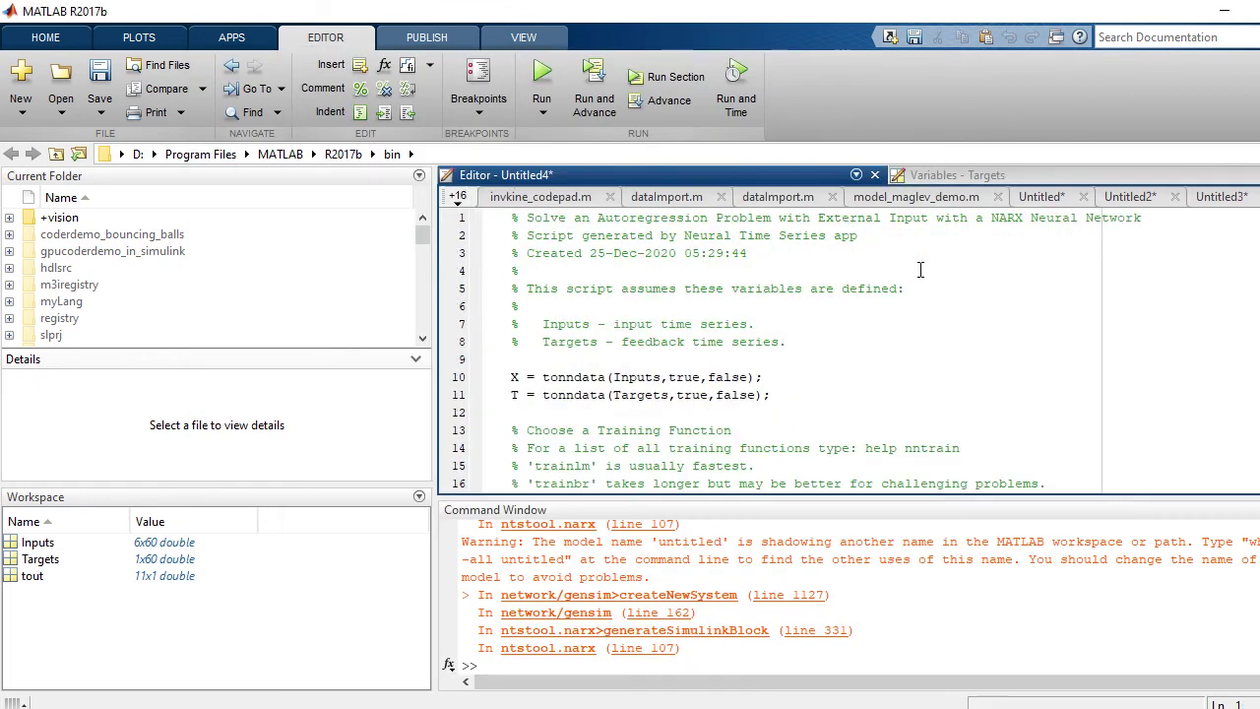
pyautogui.scroll(-20, 687, 275)
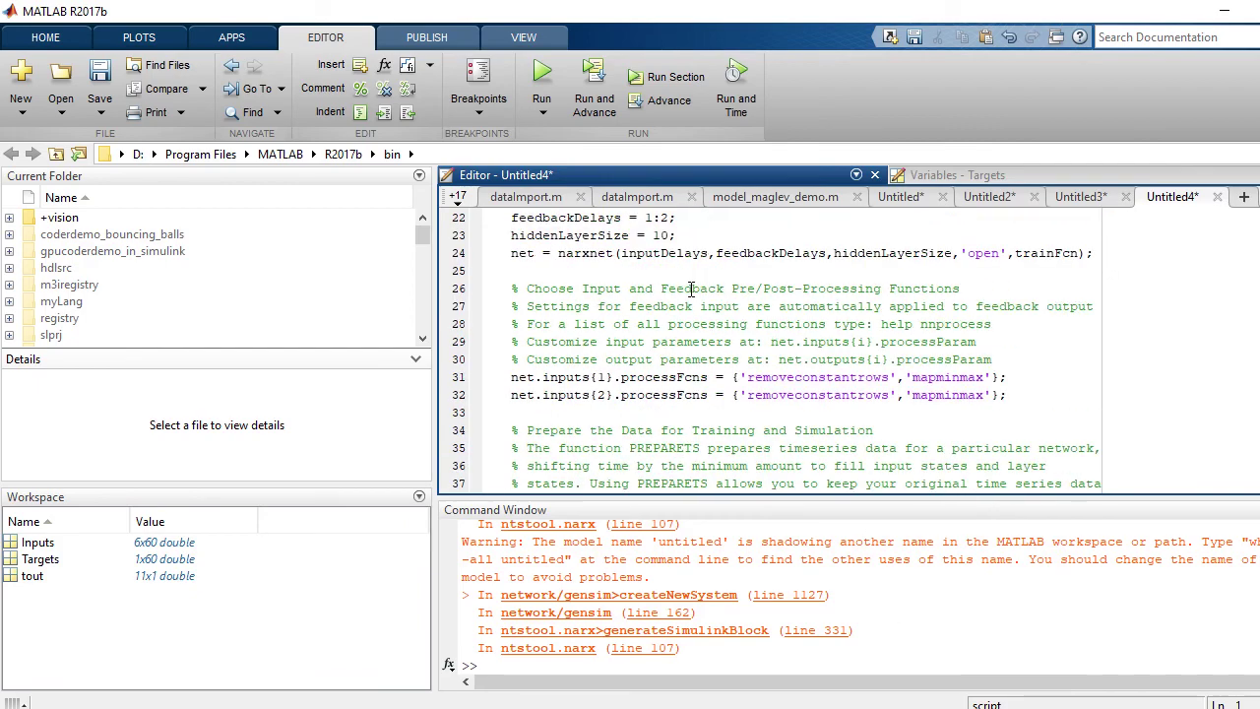
# - Save the network, performance information, outputs and errors to the workspace as net, info, output and error, and finish the Neural Time Series tool
pyautogui.moveTo(885, 701)
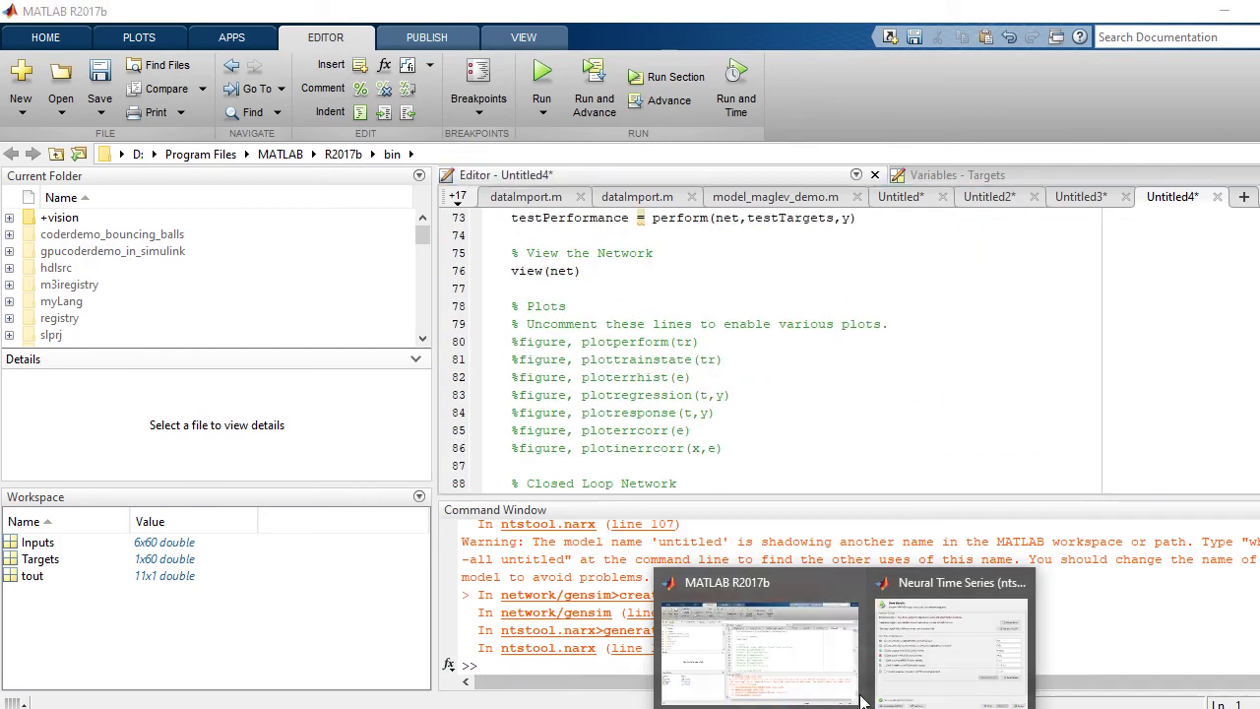
pyautogui.click(914, 647)
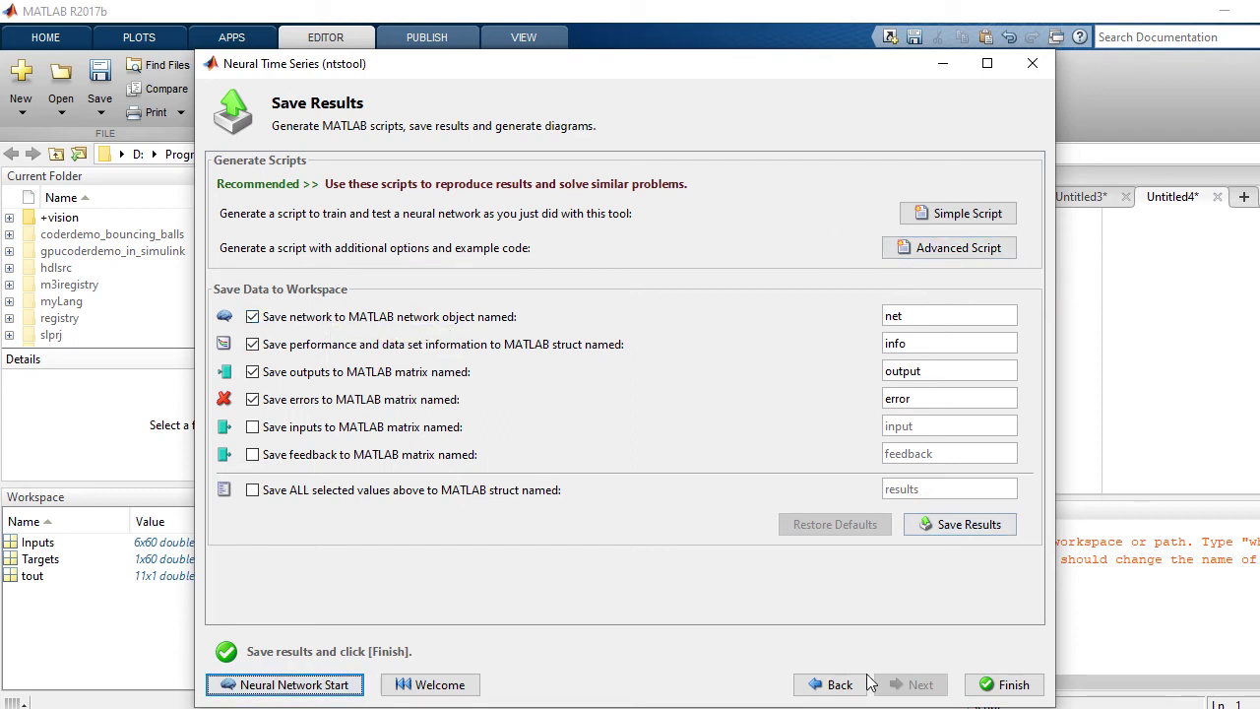
pyautogui.moveTo(866, 704)
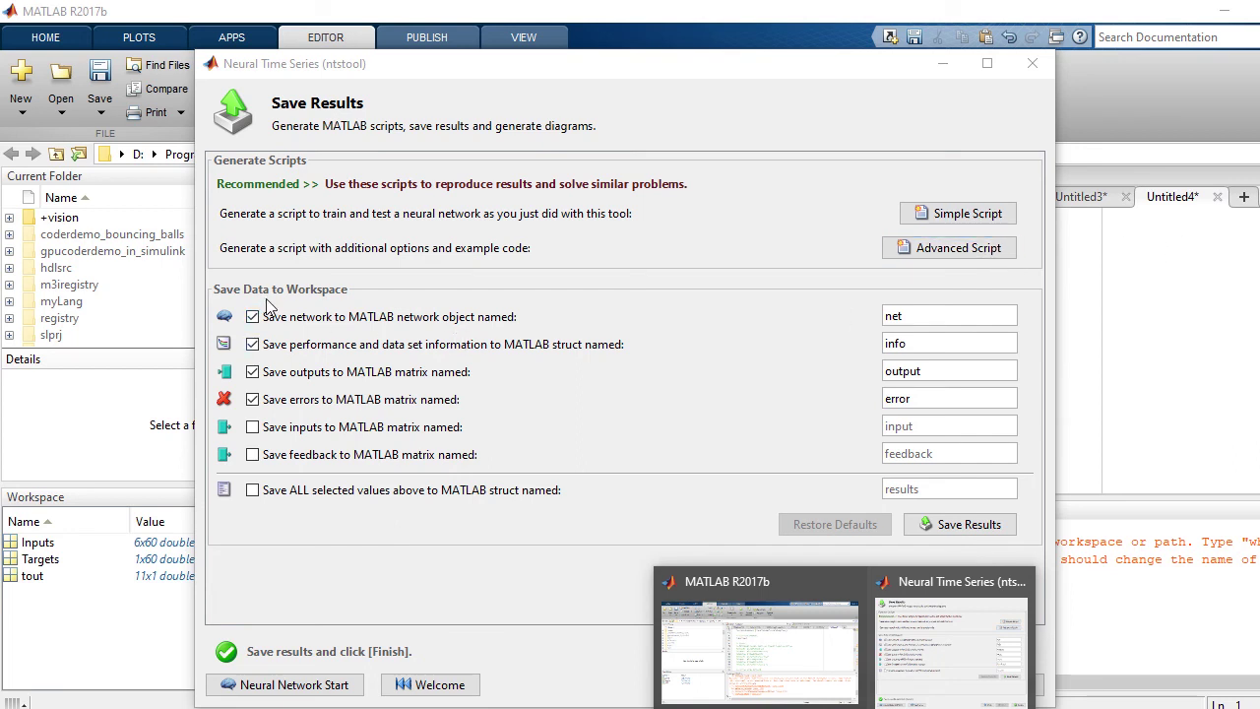
pyautogui.click(252, 371)
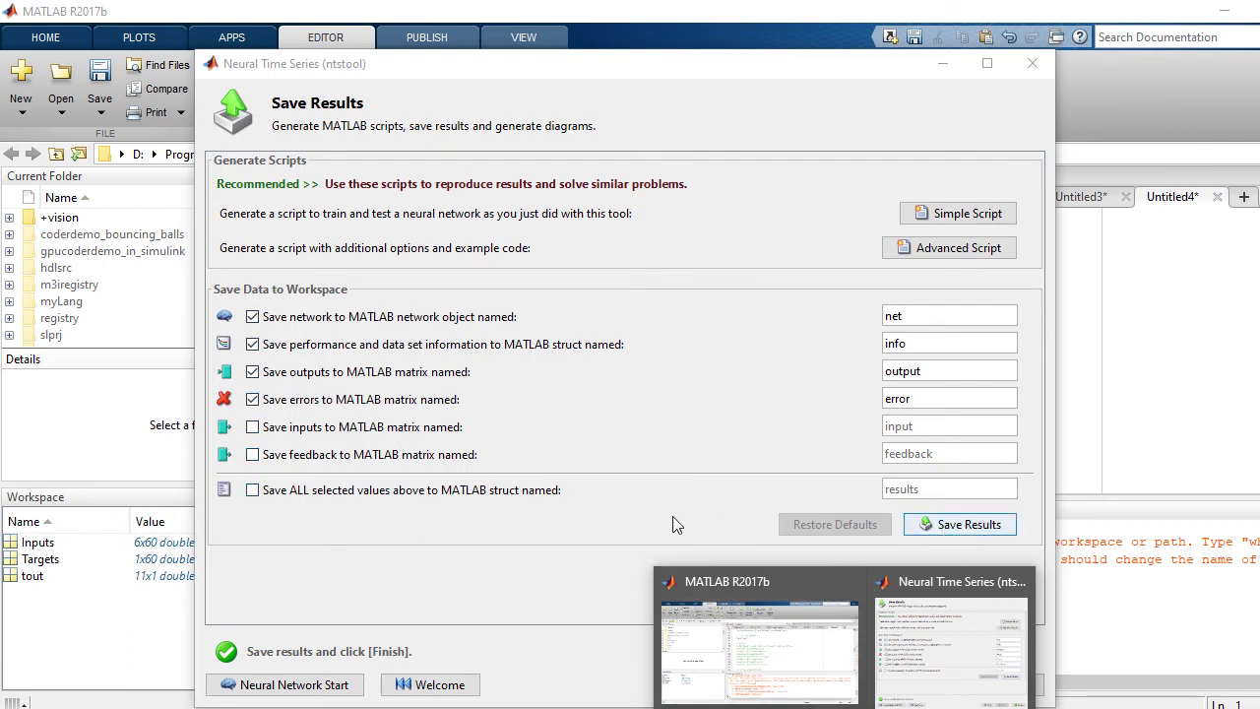
pyautogui.click(701, 541)
pyautogui.click(945, 527)
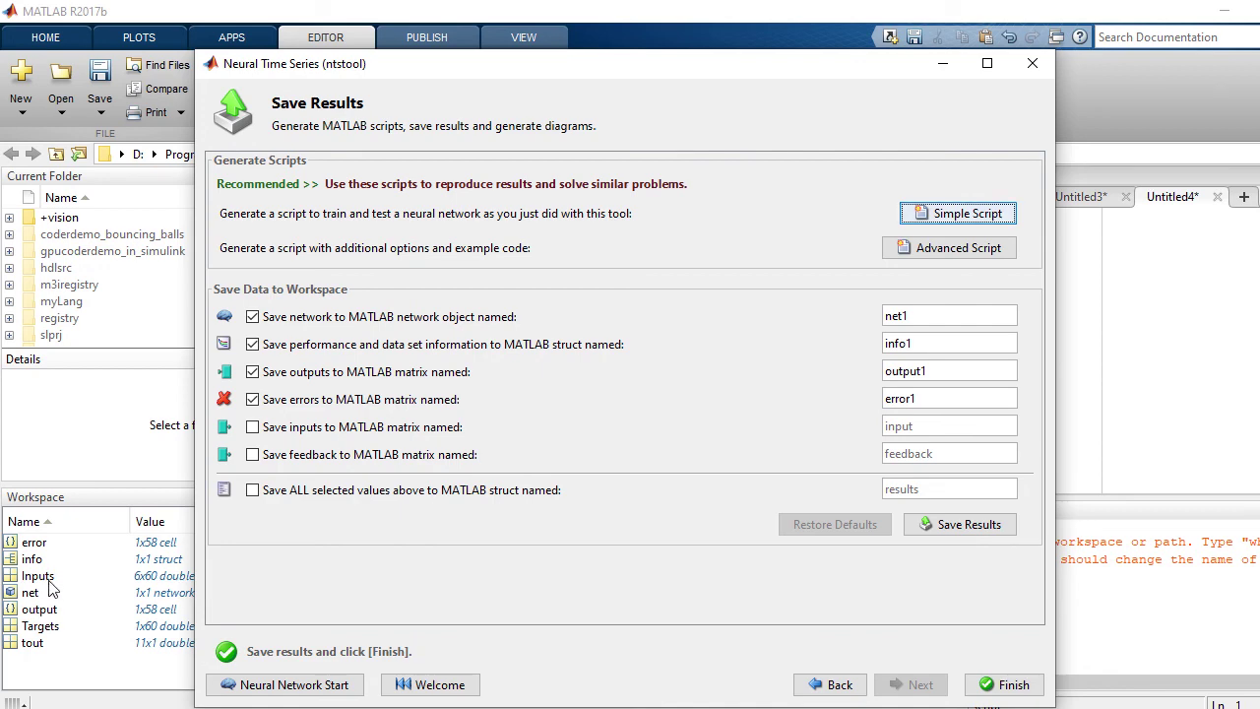
pyautogui.click(1004, 684)
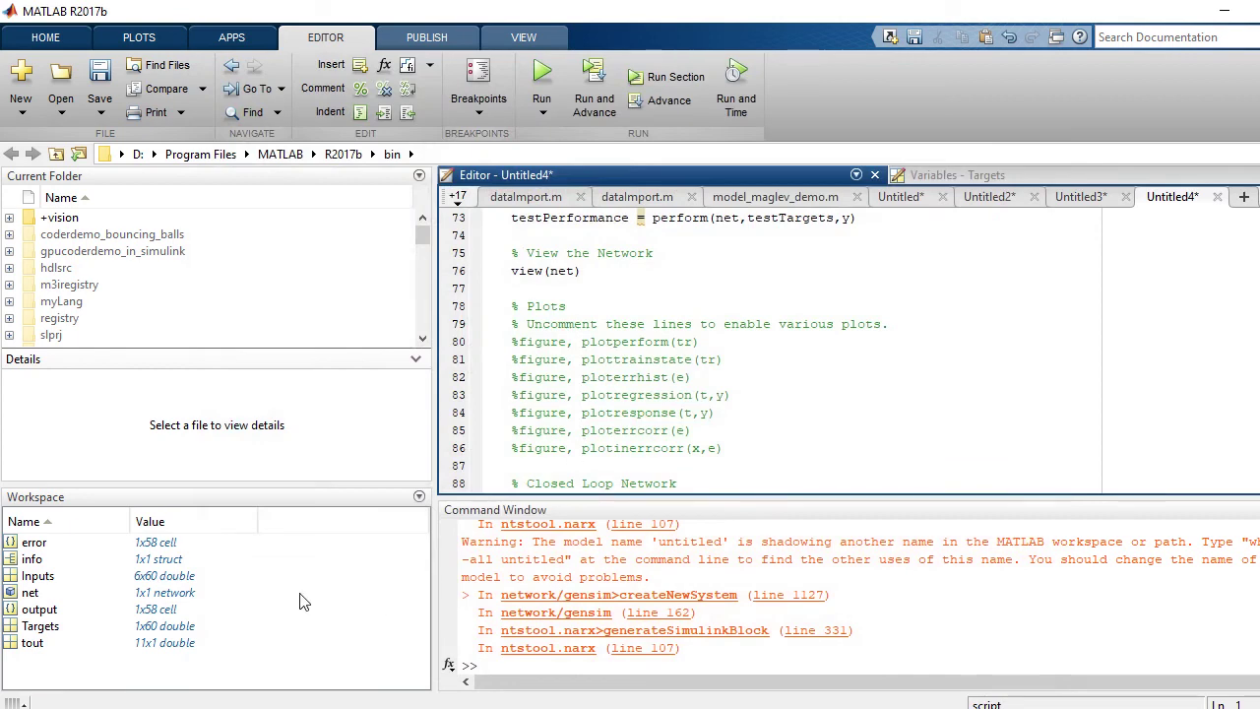
# - Open the output variable from the workspace and compare its values with the BOD column of the Pollution Load workbook in Excel
pyautogui.click(1250, 10)
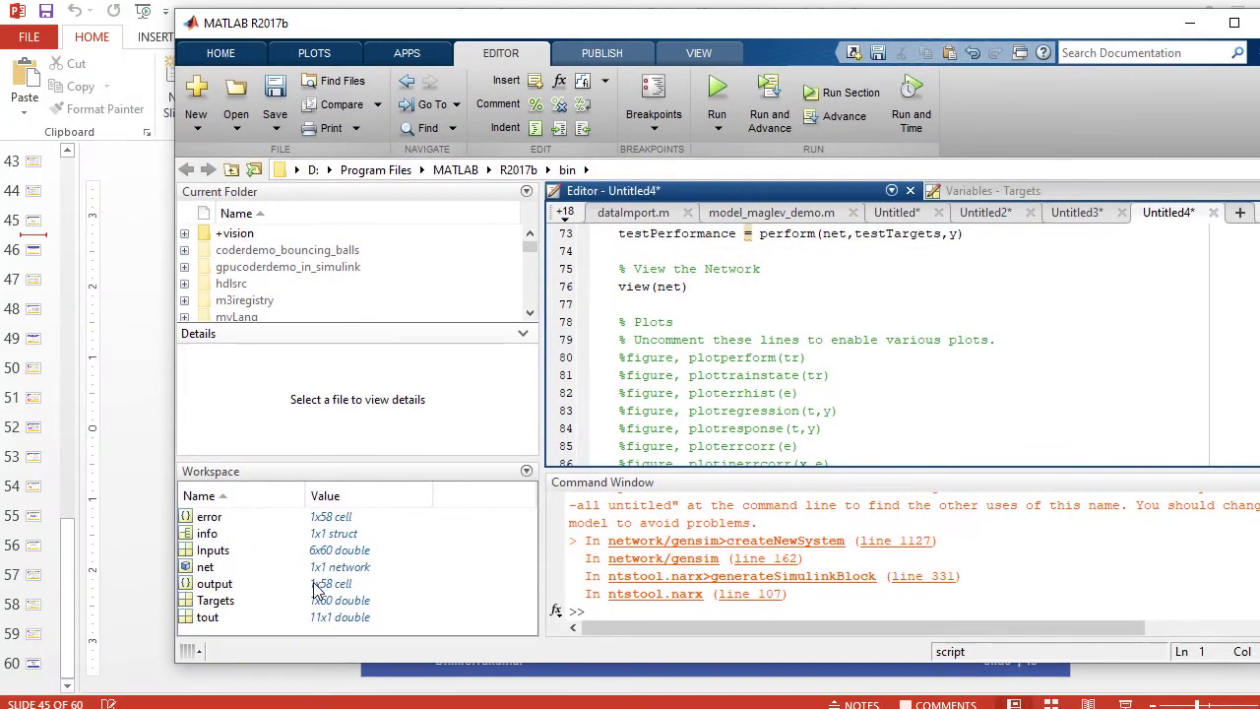
pyautogui.doubleClick(214, 584)
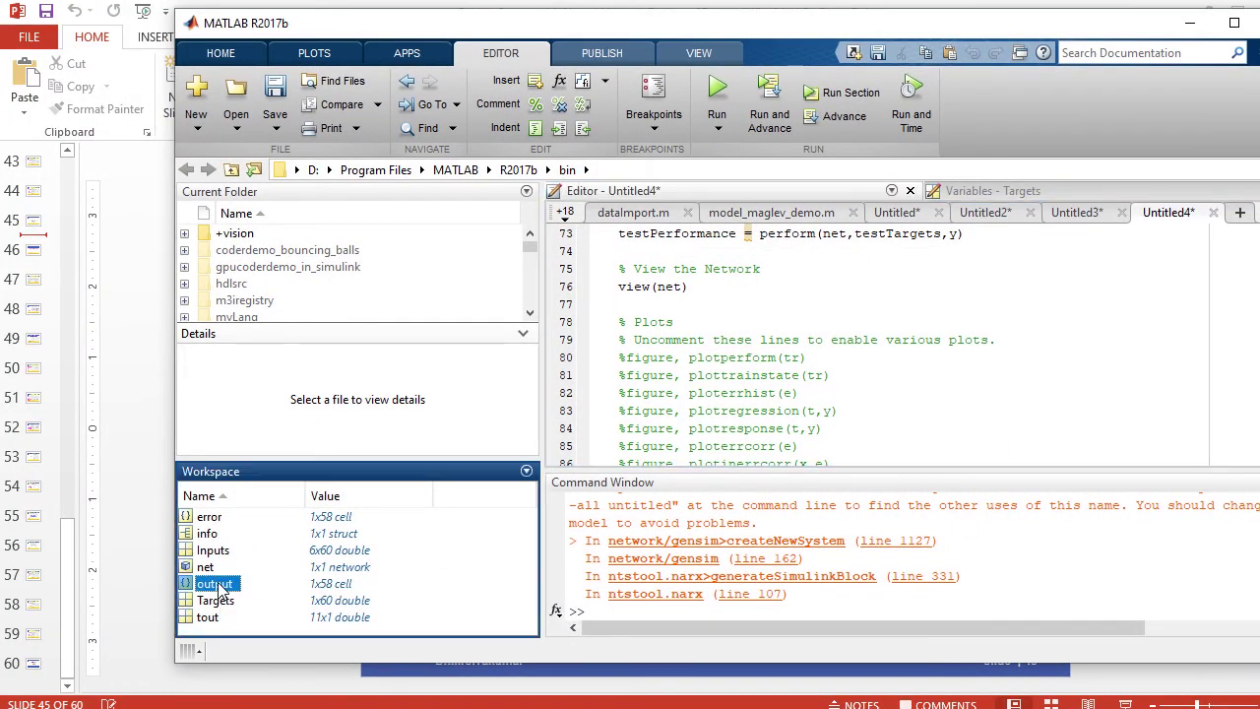
pyautogui.click(1234, 22)
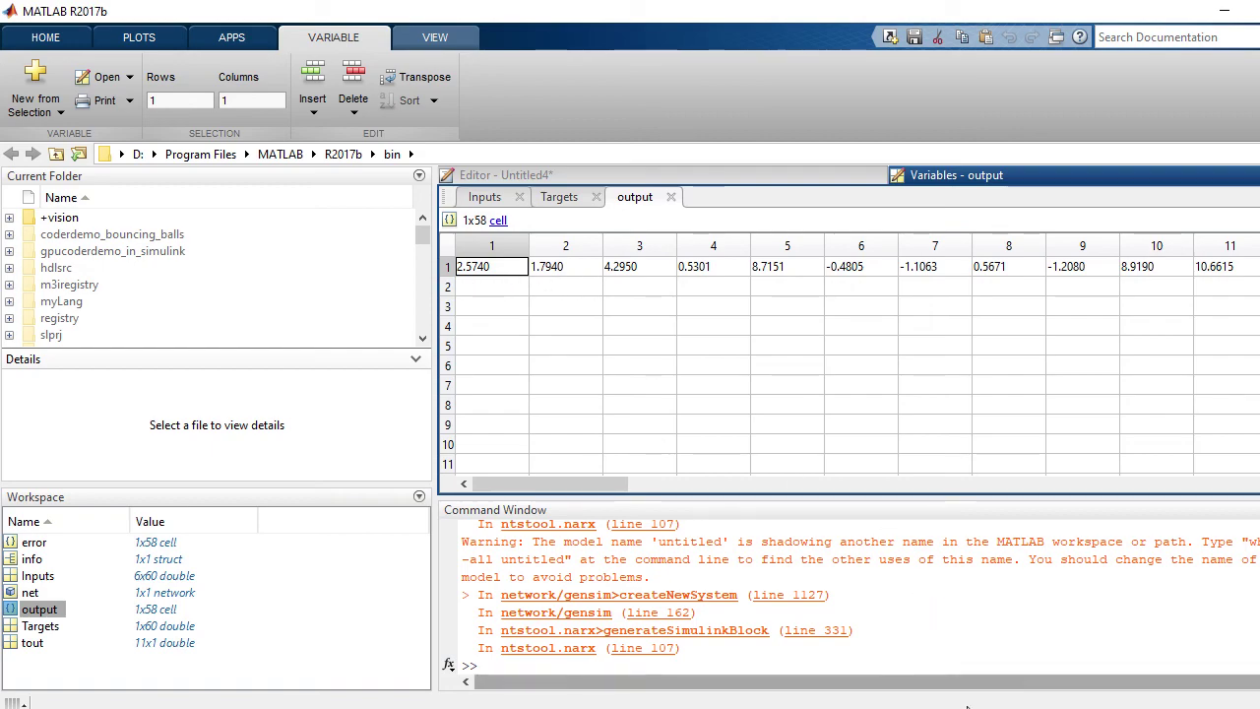
pyautogui.hotkey('alt', 'Tab')
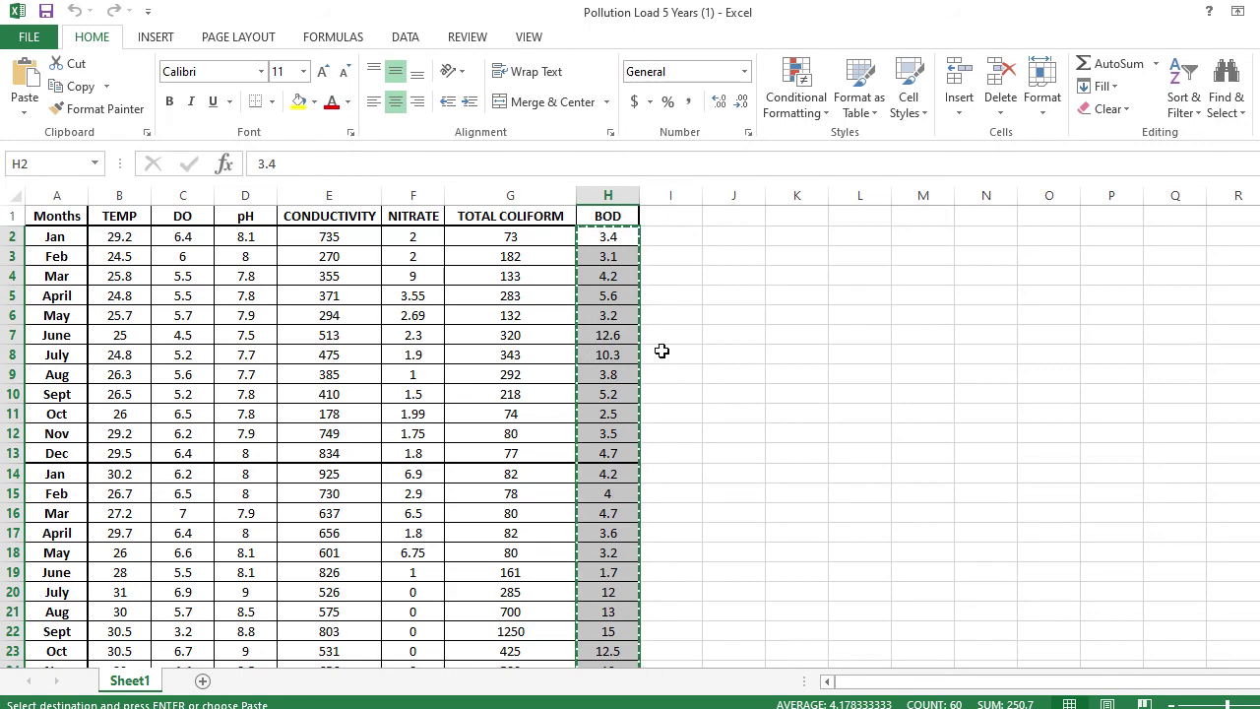
pyautogui.hotkey('alt', 'Tab')
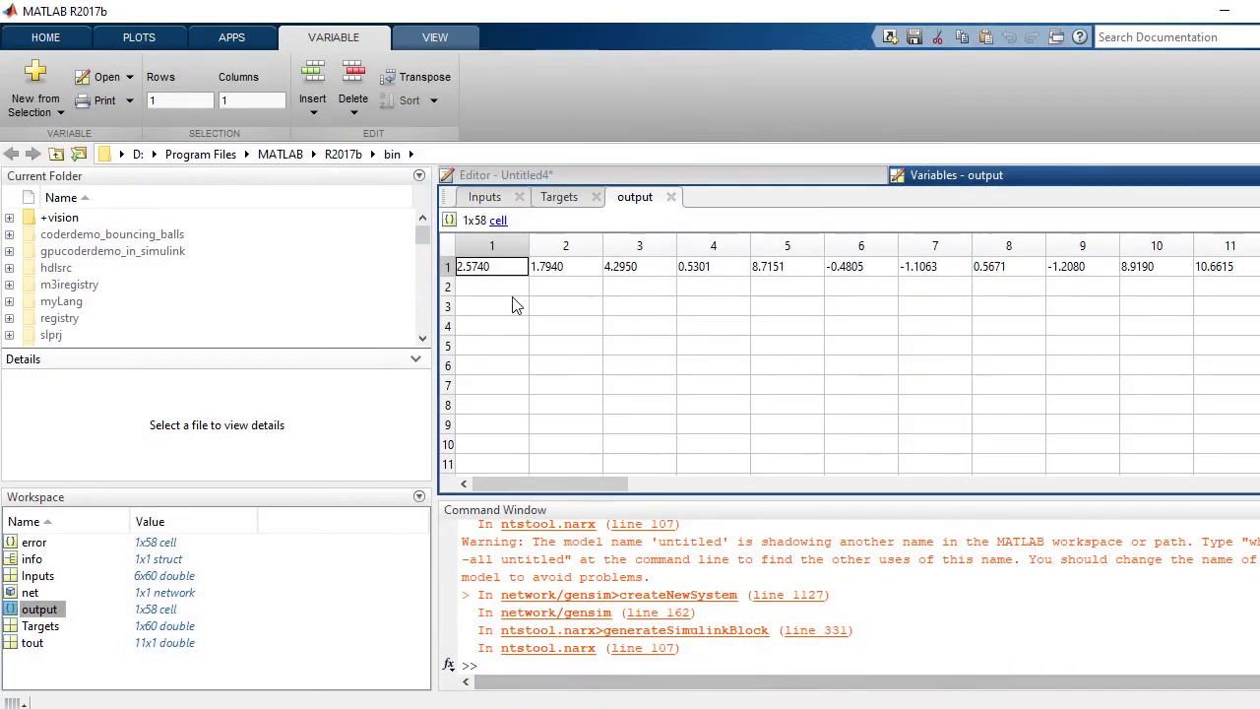
pyautogui.click(512, 306)
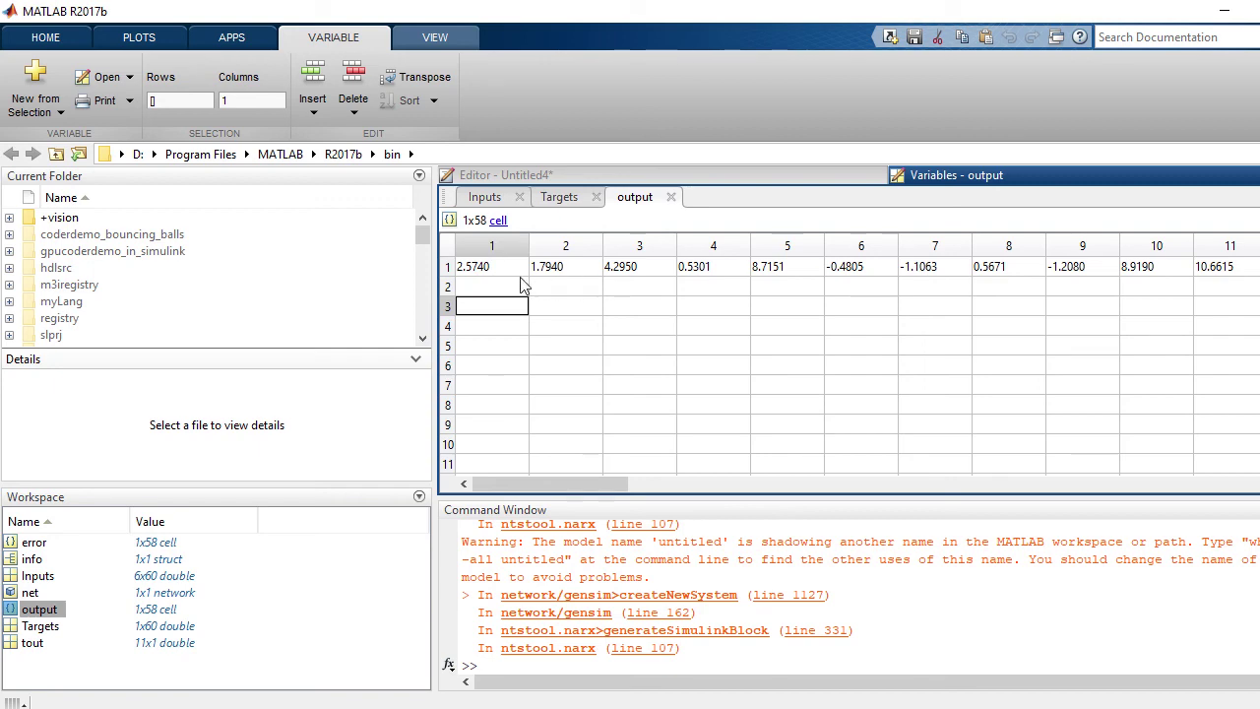
# - Open the error variable and the info struct from the workspace, and select the struct's train field
pyautogui.click(1252, 10)
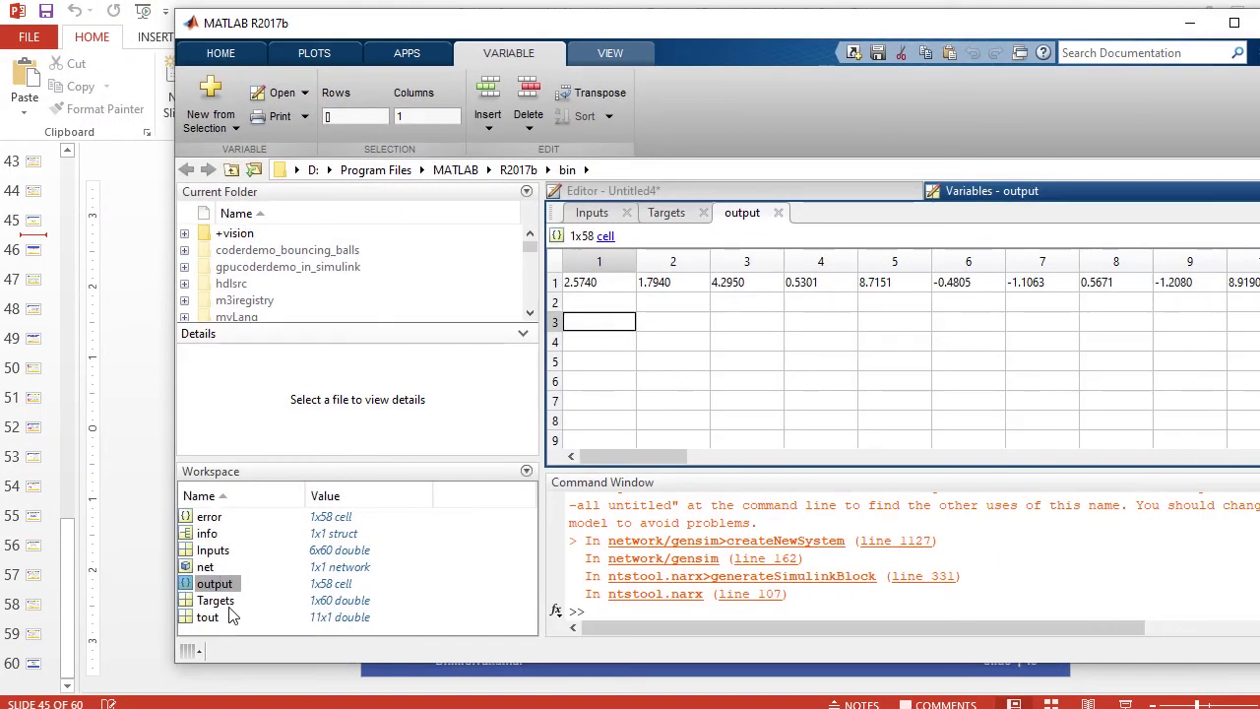
pyautogui.doubleClick(210, 518)
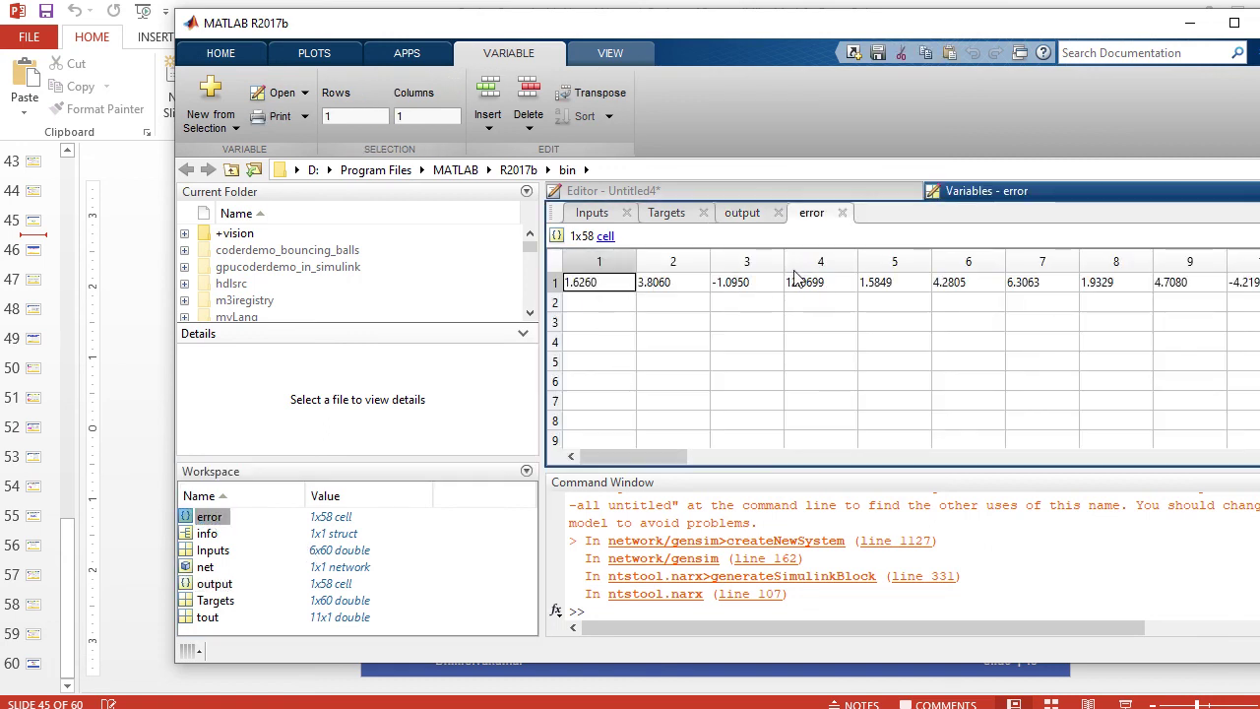
pyautogui.doubleClick(352, 535)
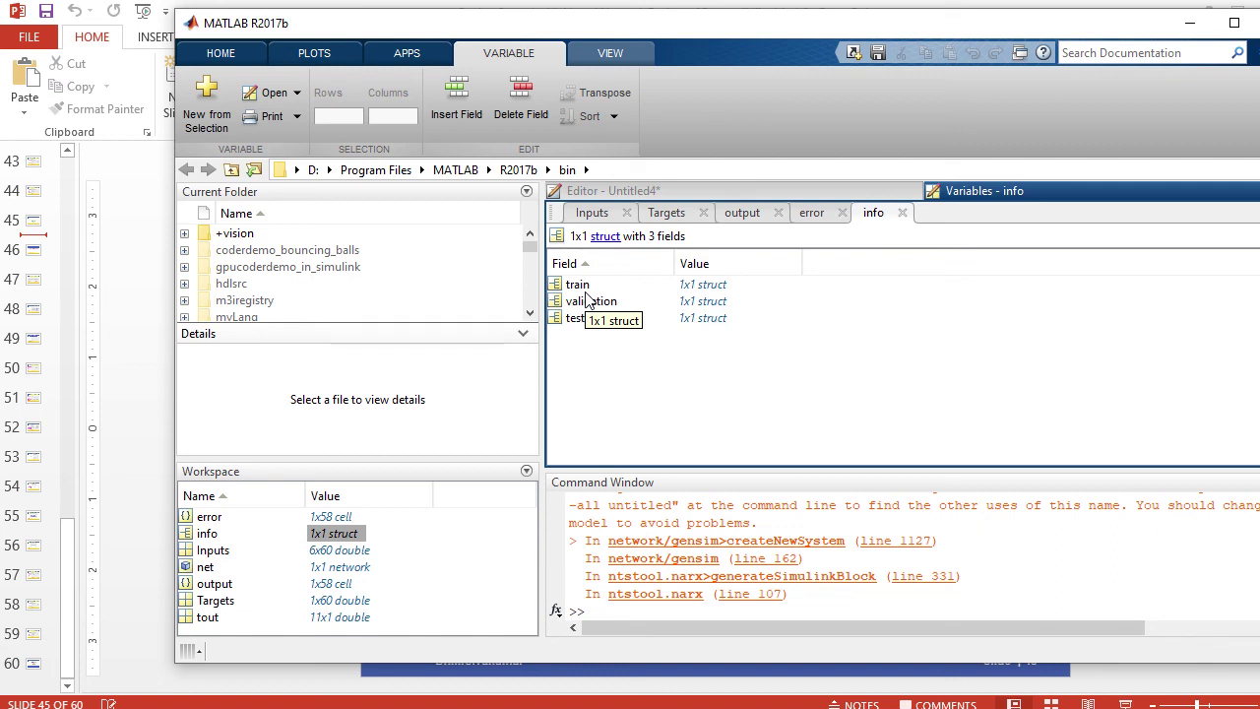
pyautogui.click(585, 289)
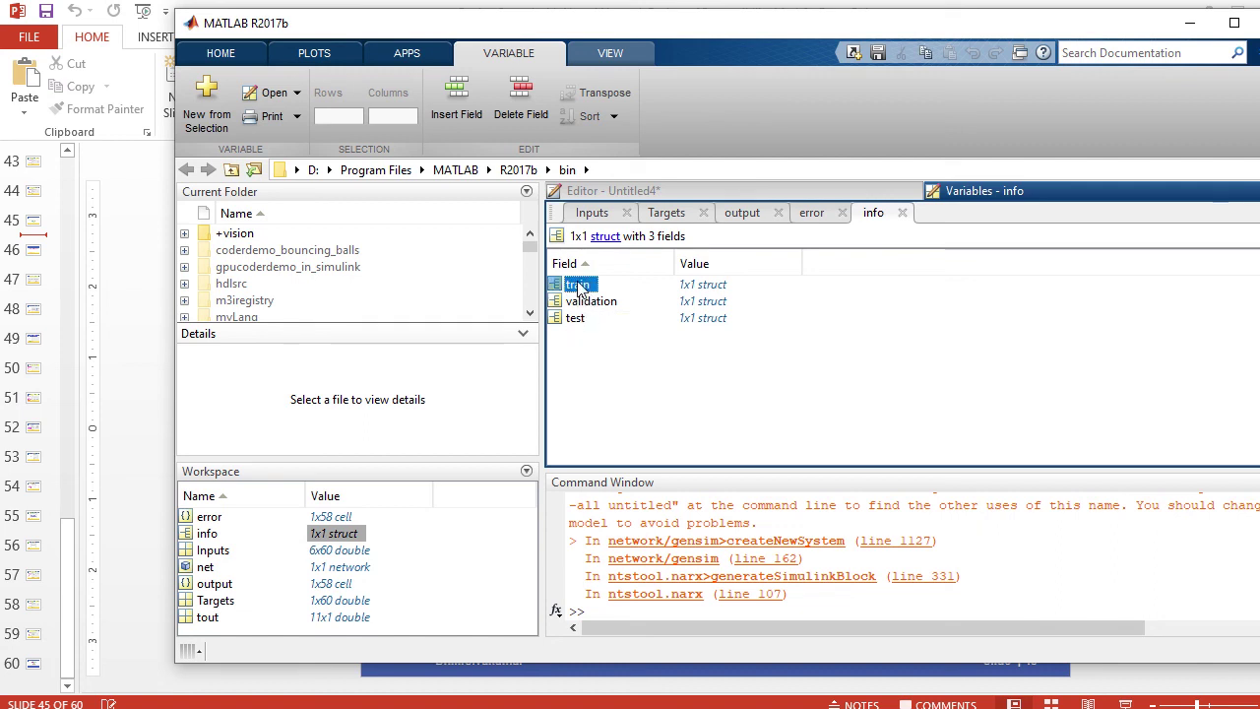
# - Open the info struct's train field and the net variable, and look through the network object's sections
pyautogui.doubleClick(579, 288)
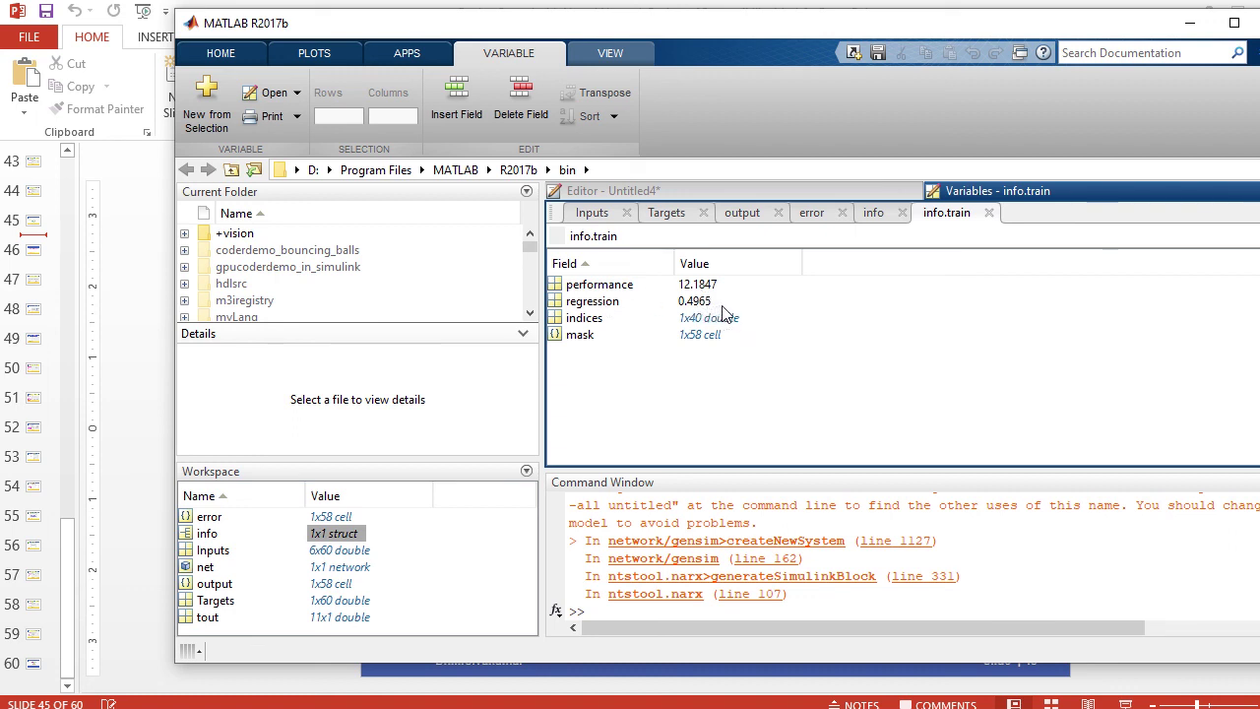
pyautogui.doubleClick(349, 568)
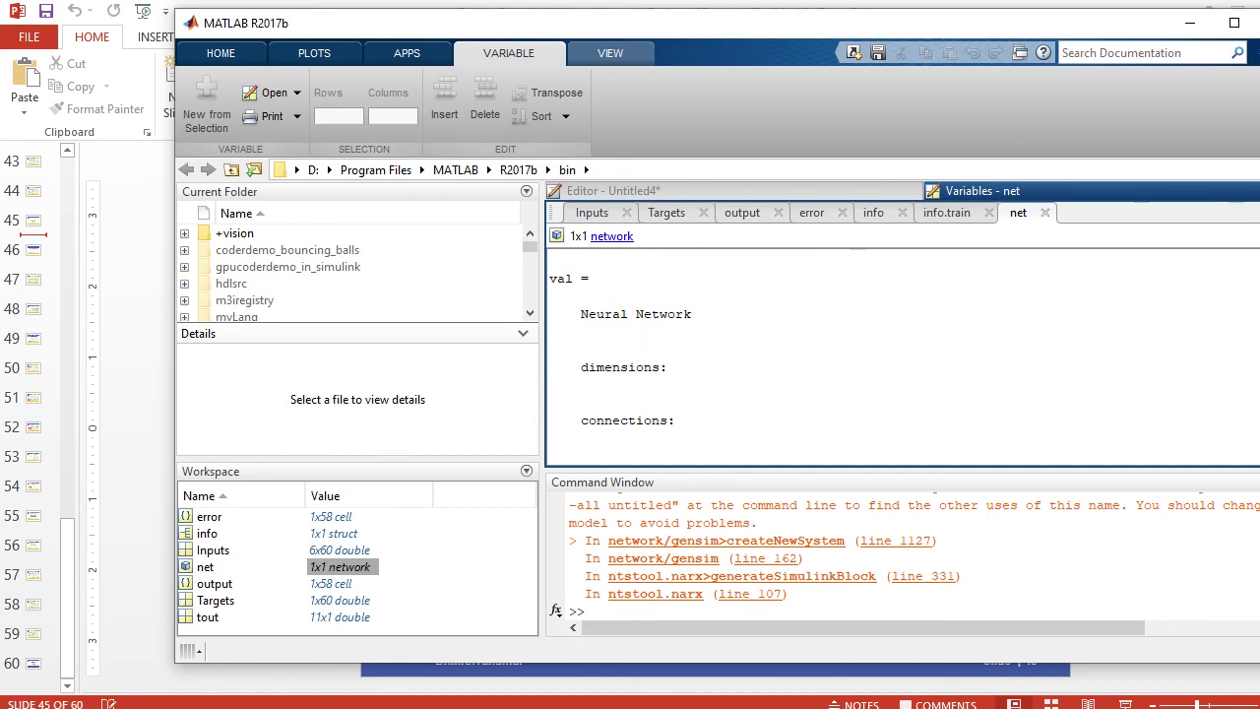
pyautogui.scroll(-10, 900, 354)
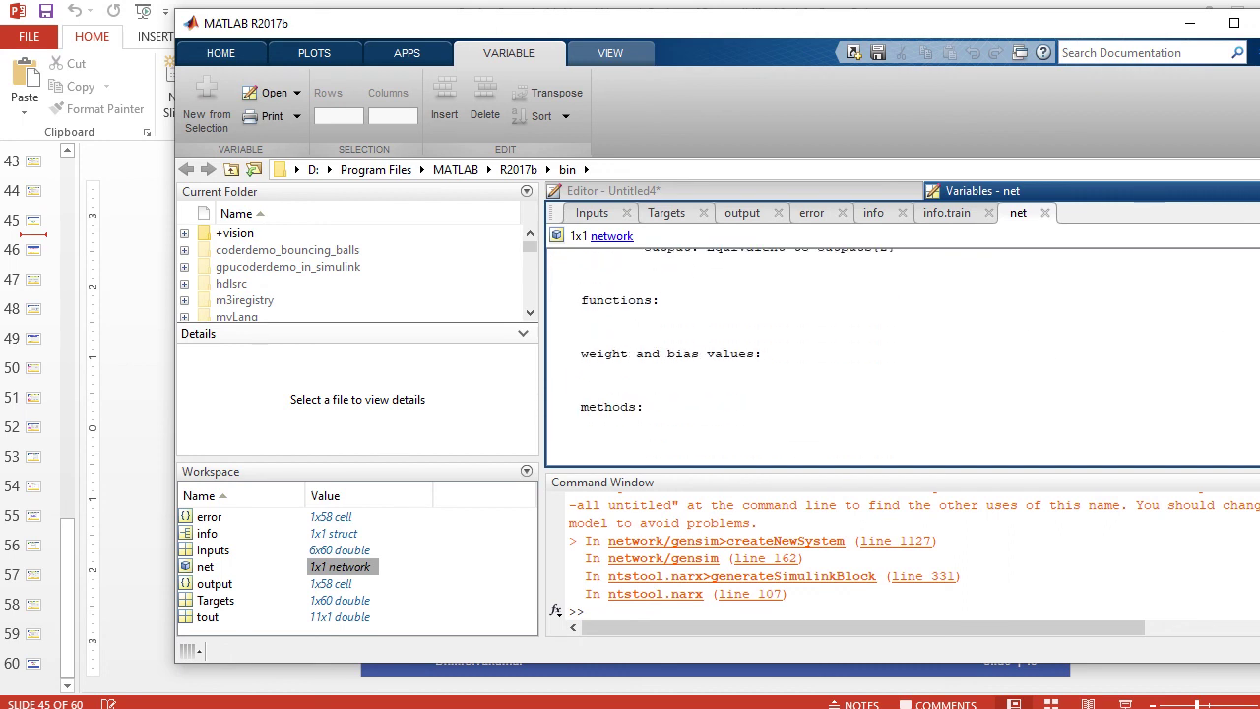
pyautogui.scroll(10, 900, 355)
pyautogui.scroll(-5, 900, 354)
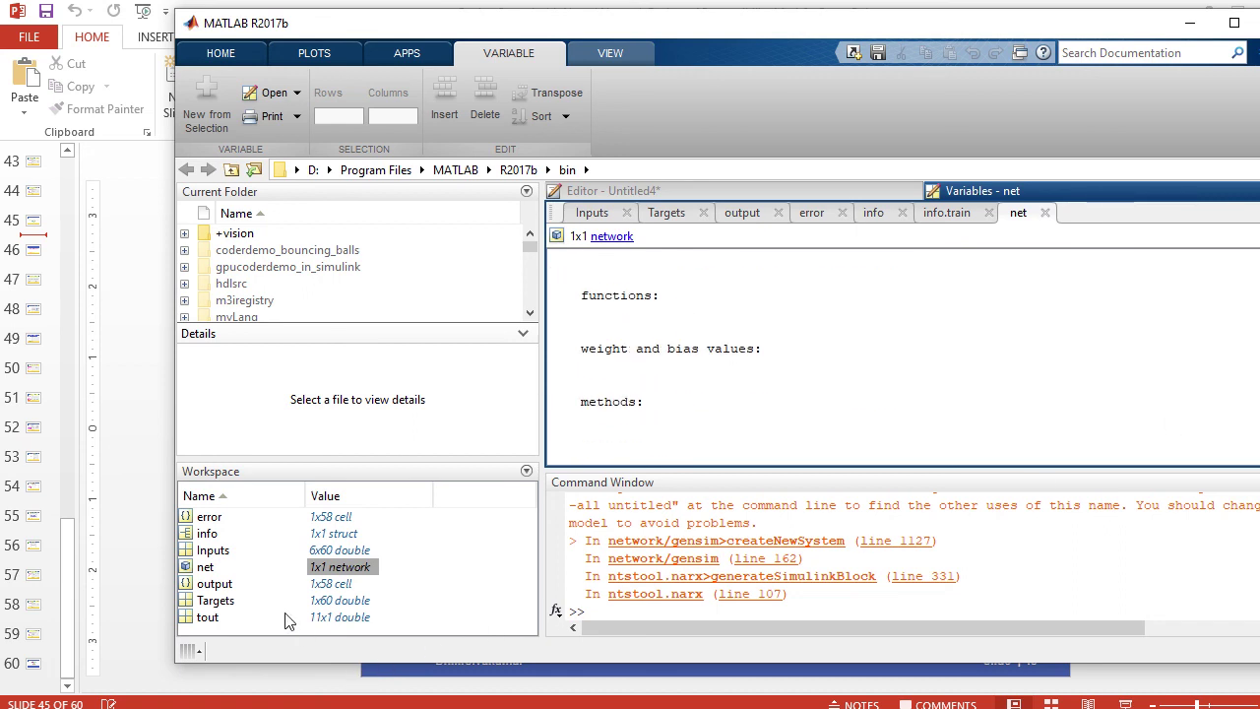
# - Open the tout variable from the workspace and view its values
pyautogui.click(320, 608)
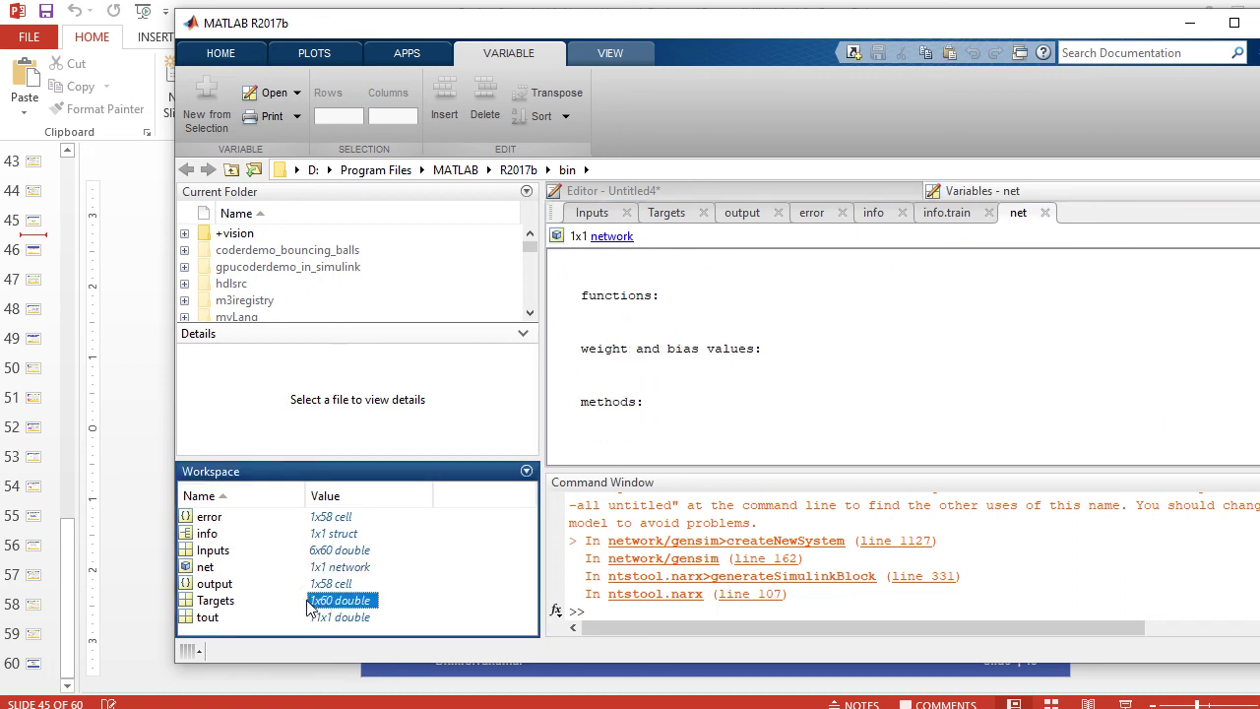
pyautogui.doubleClick(208, 617)
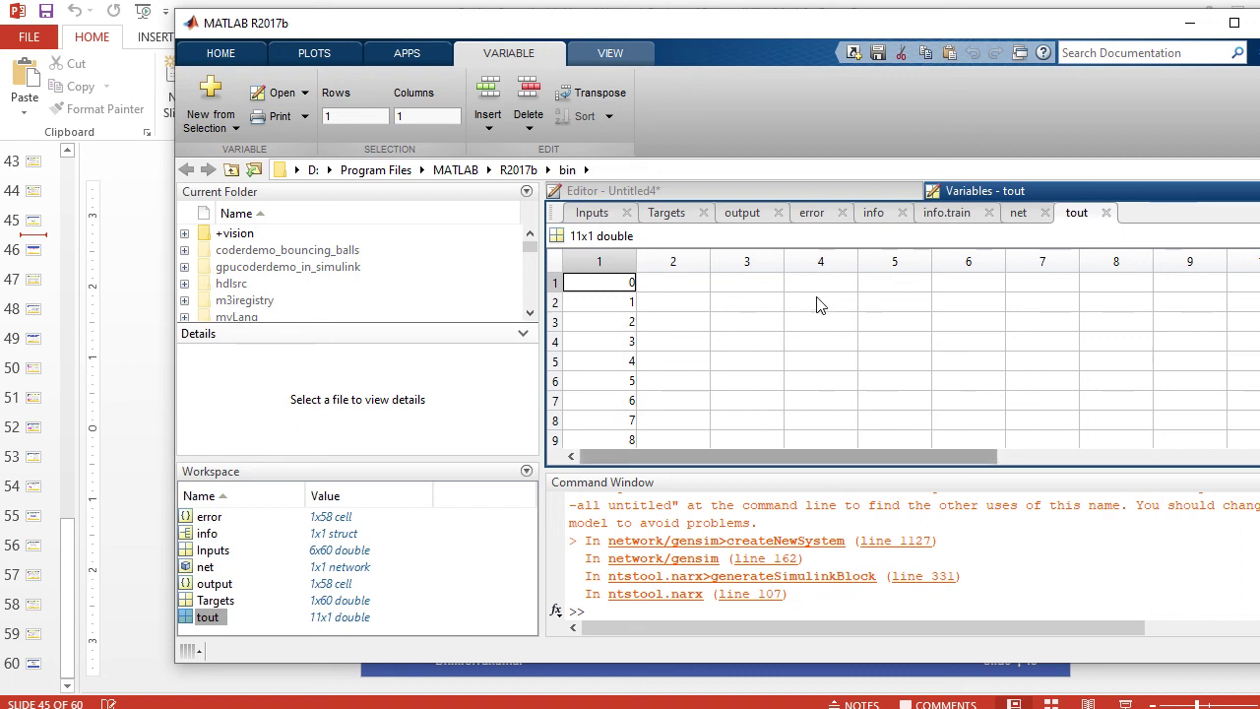
pyautogui.click(886, 522)
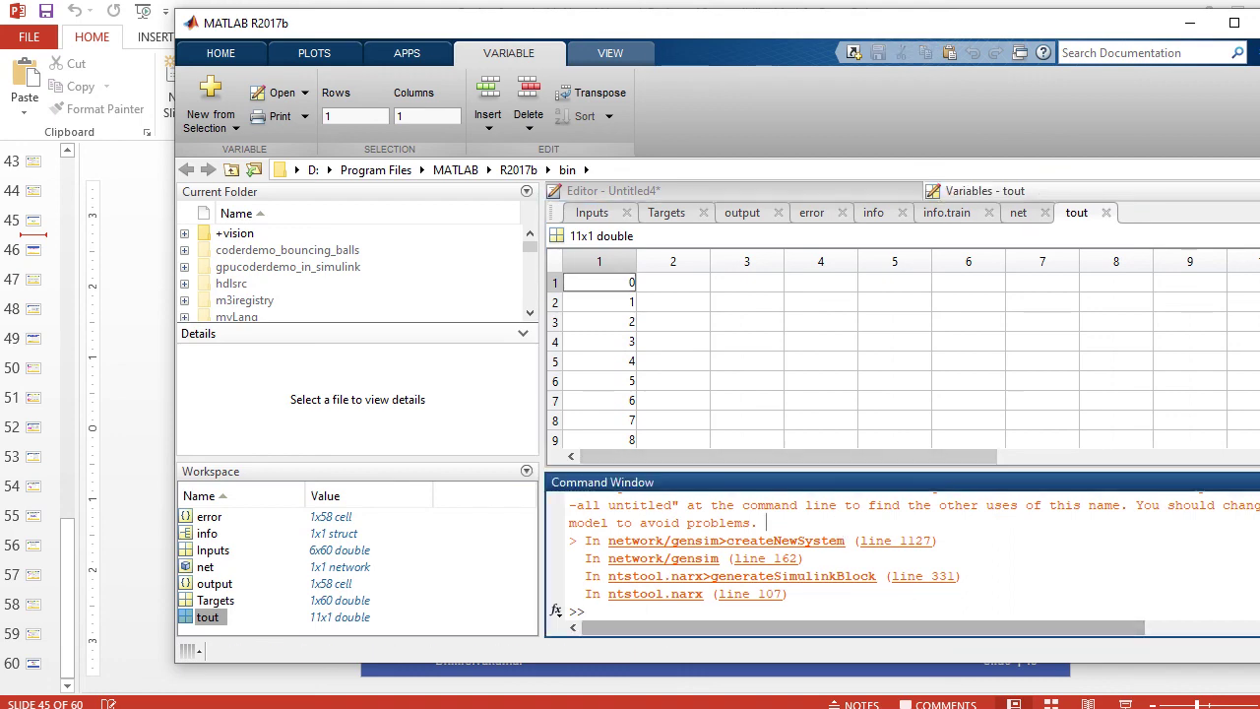
# - Switch to the PowerPoint presentation, revisit the Pollution Load workbook in Excel, and return to MATLAB
pyautogui.click(945, 679)
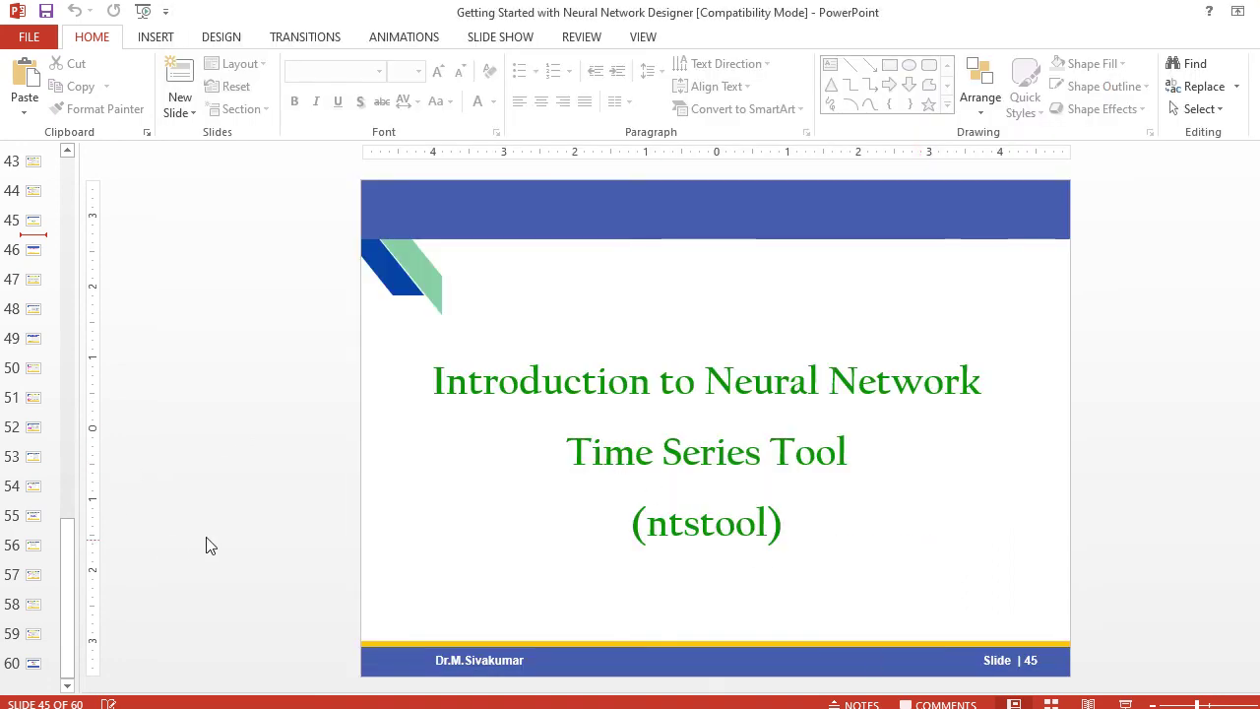
pyautogui.scroll(-7, 85, 620)
pyautogui.click(34, 664)
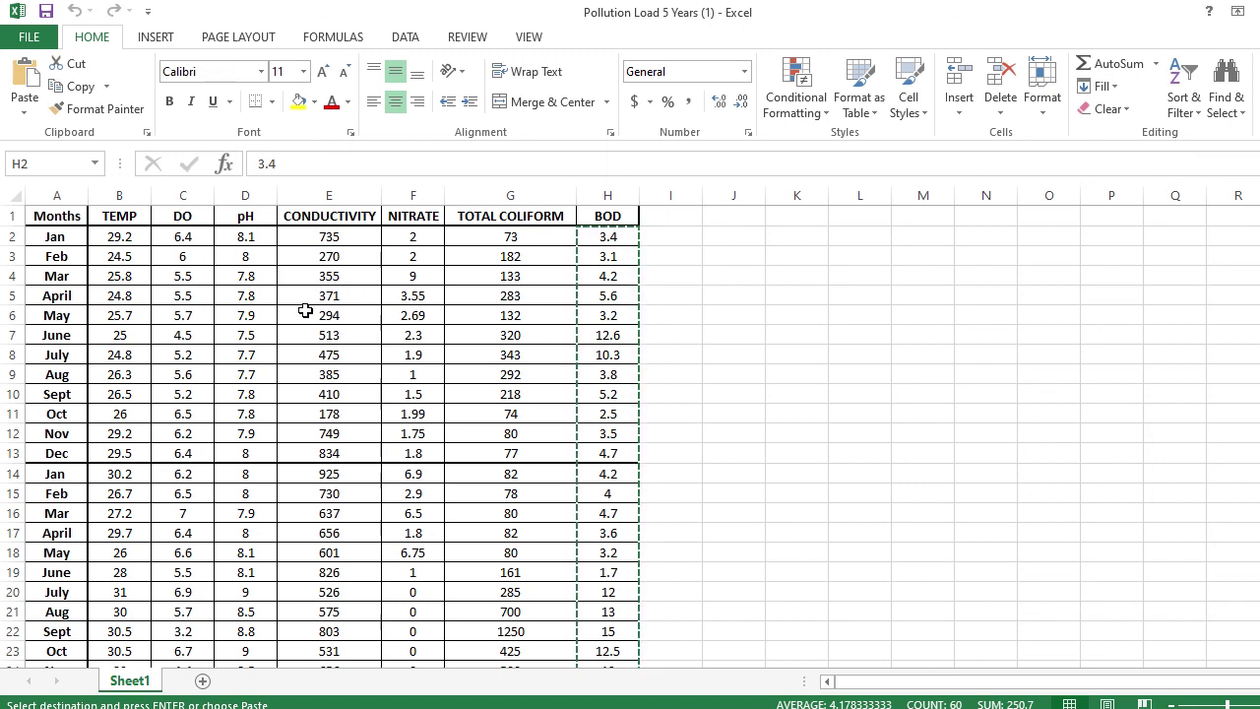
pyautogui.moveTo(893, 707)
pyautogui.hotkey('alt', 'Tab')
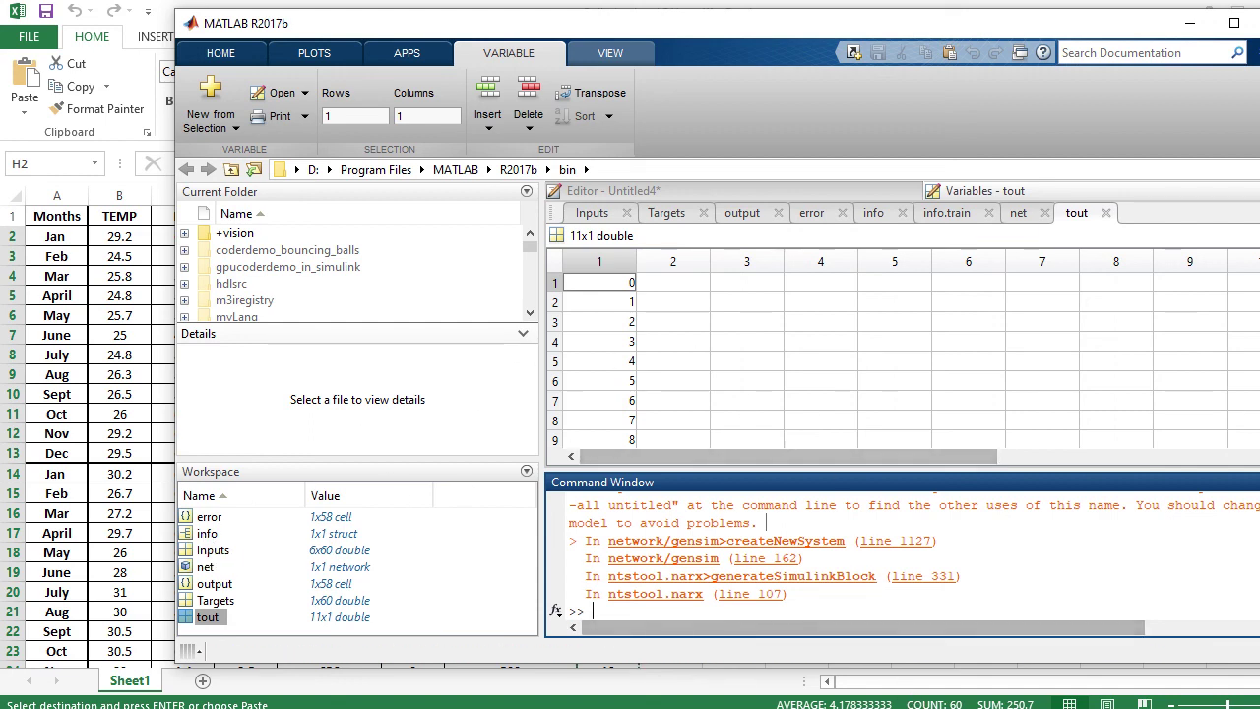
pyautogui.click(844, 708)
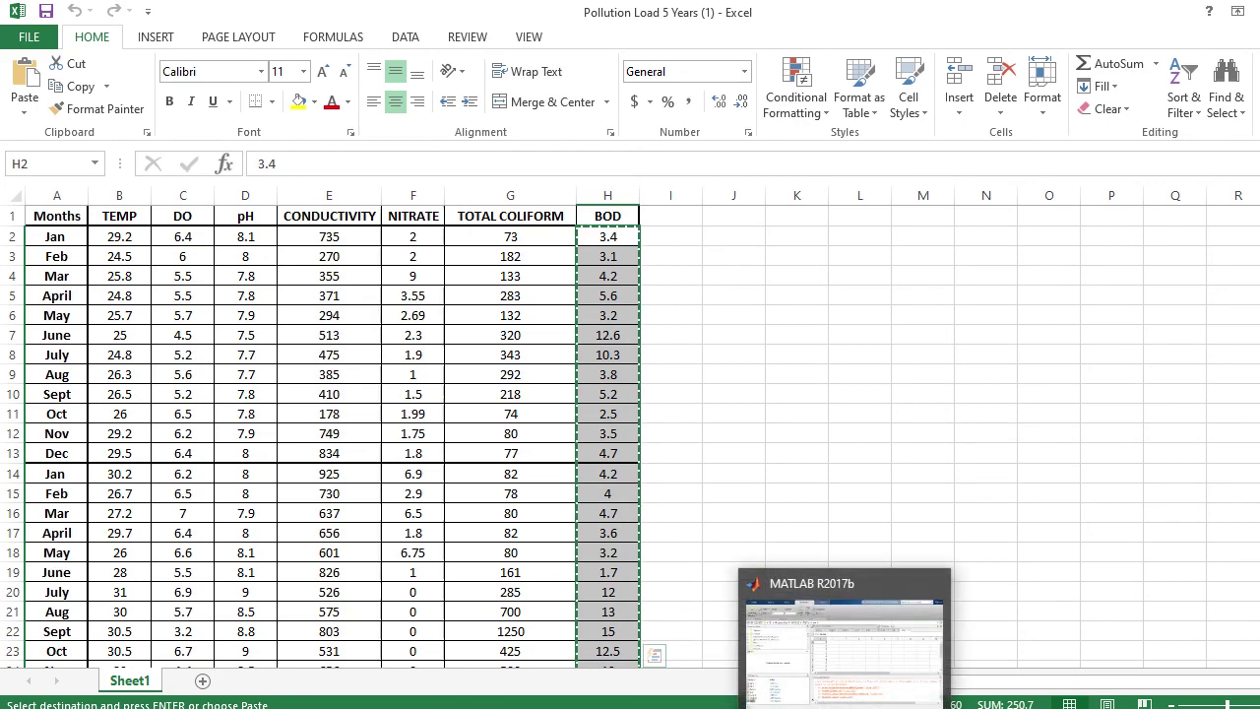
pyautogui.click(813, 699)
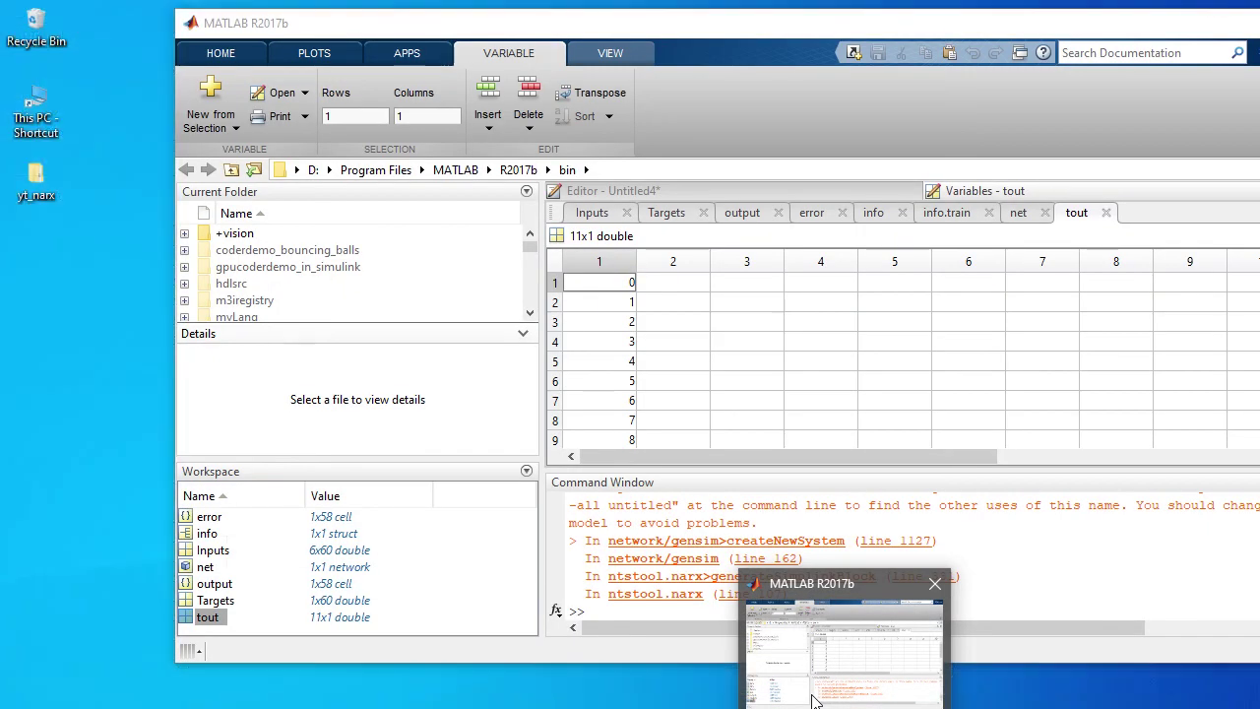
pyautogui.click(813, 699)
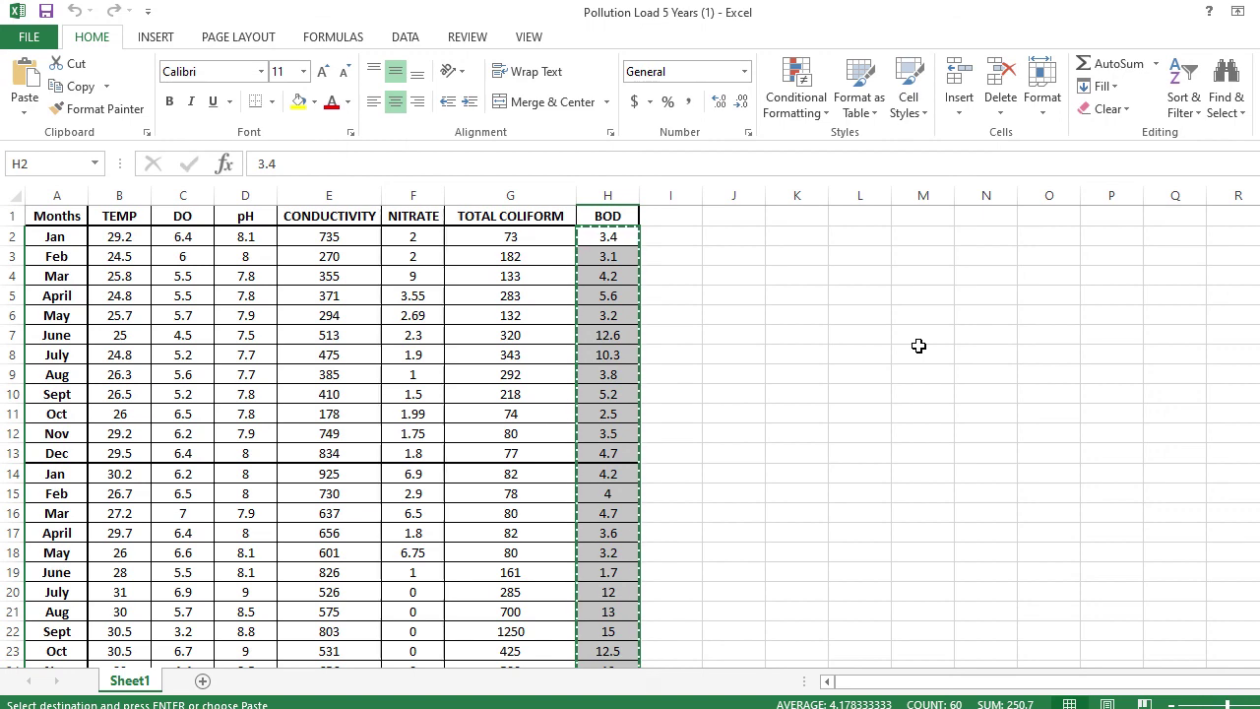
pyautogui.hotkey('alt', 'Tab')
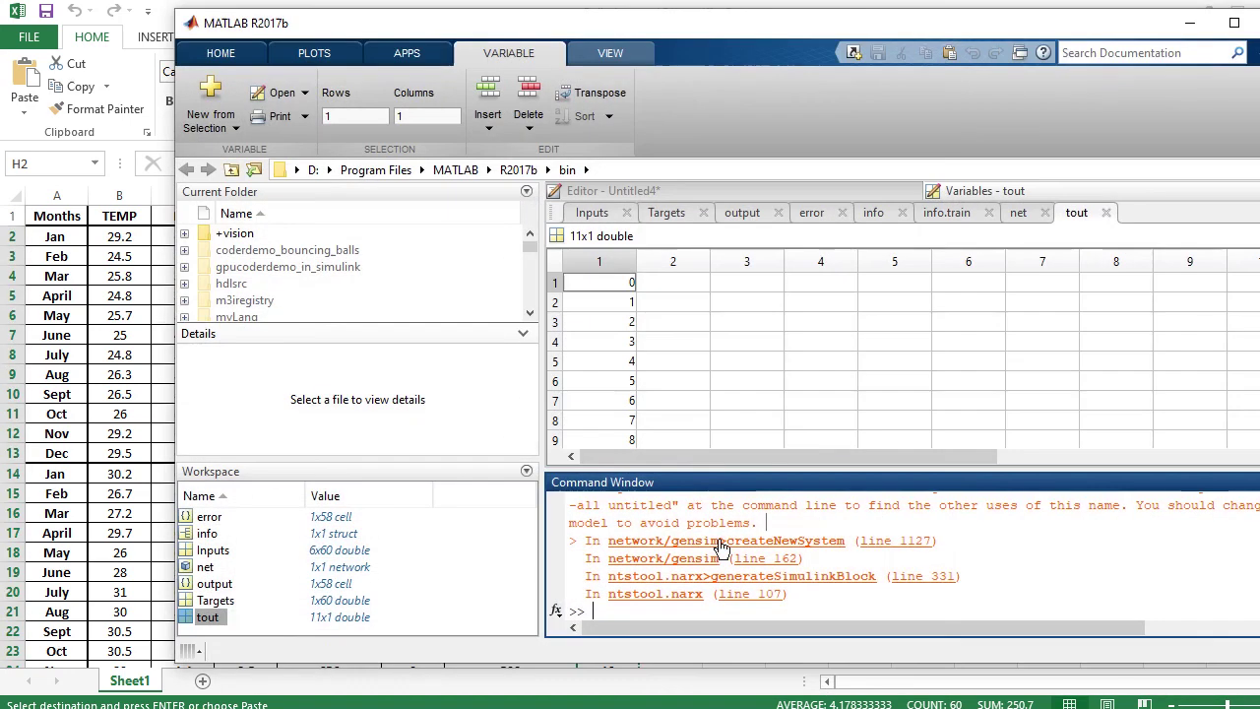